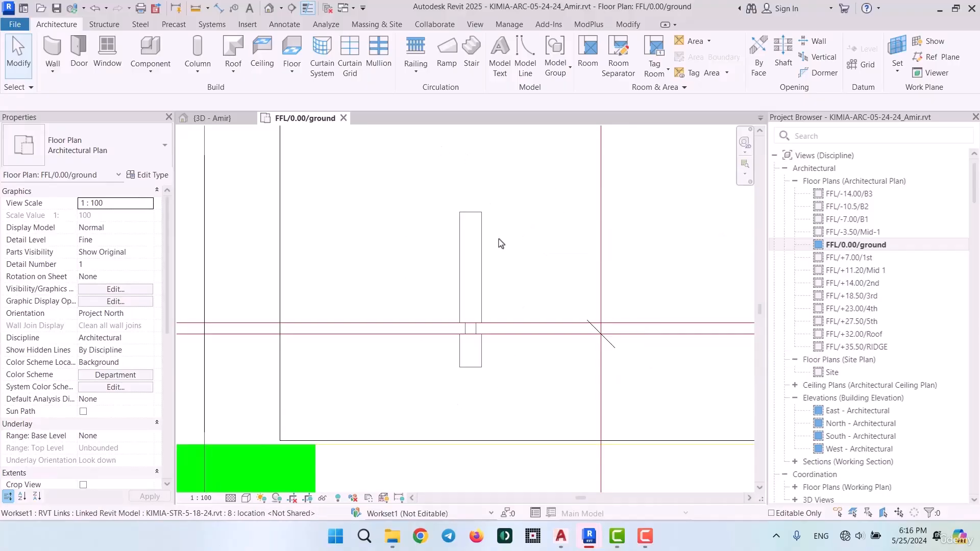
Duplicate the M_Storefront curtain wall type and begin its new name with Kimia/Facade
scroll(533, 289, "down", 2)
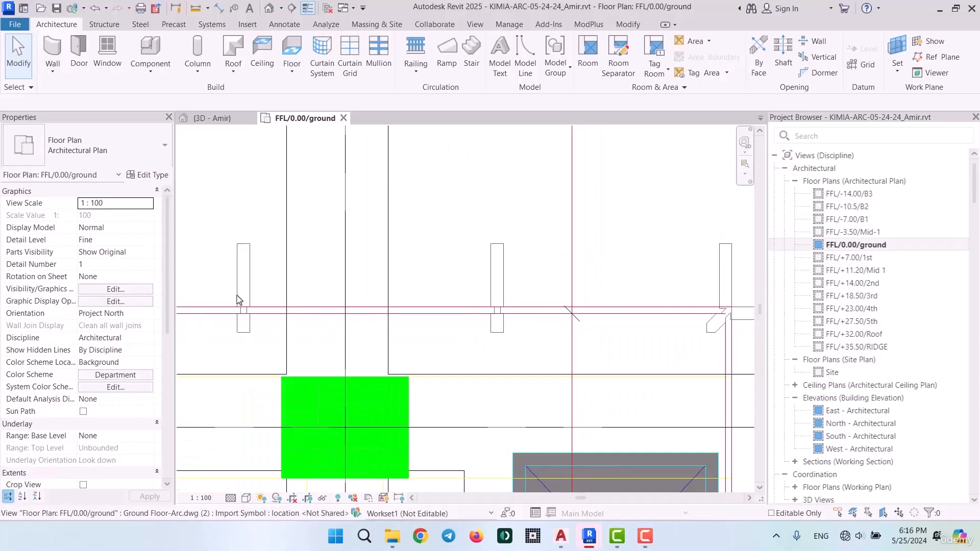
scroll(239, 300, "up", 2)
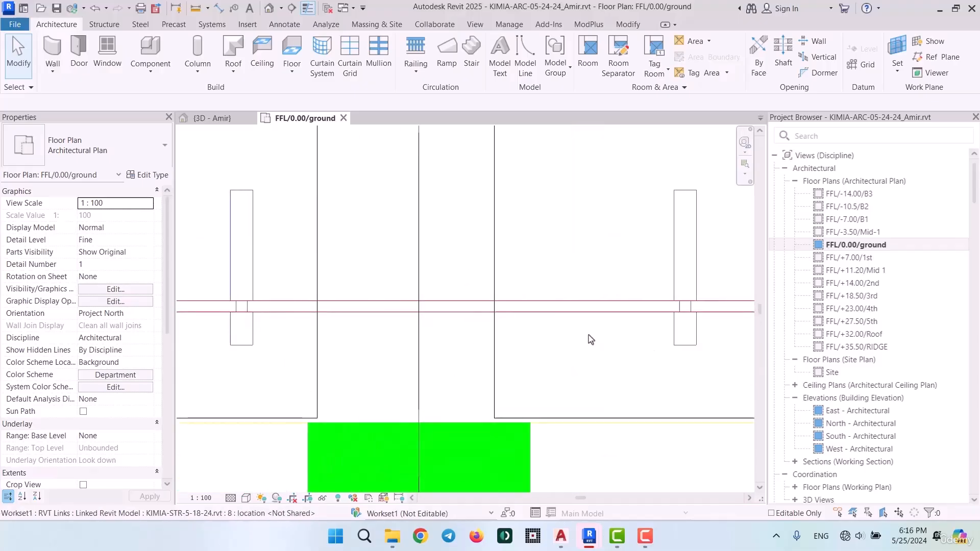
scroll(564, 322, "down", 2)
scroll(591, 282, "down", 3)
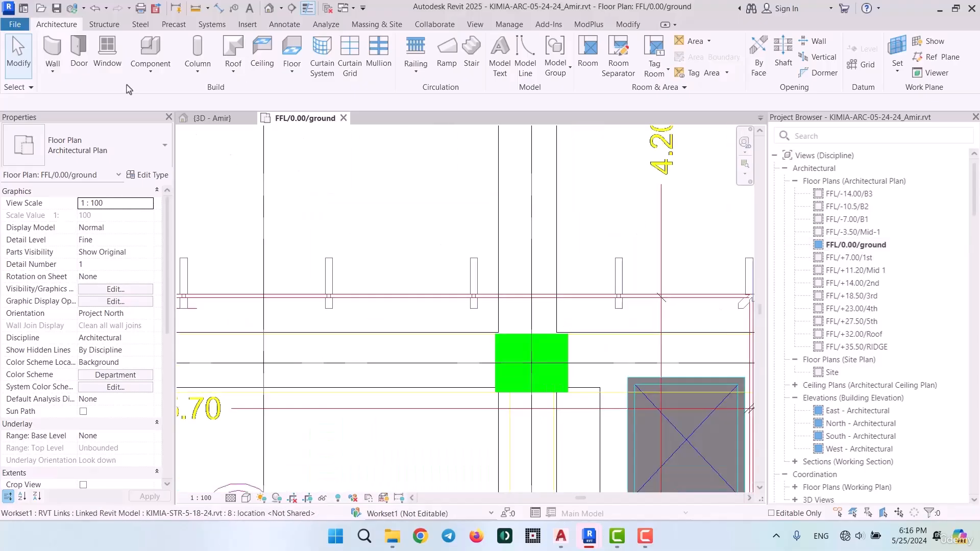
left_click(53, 53)
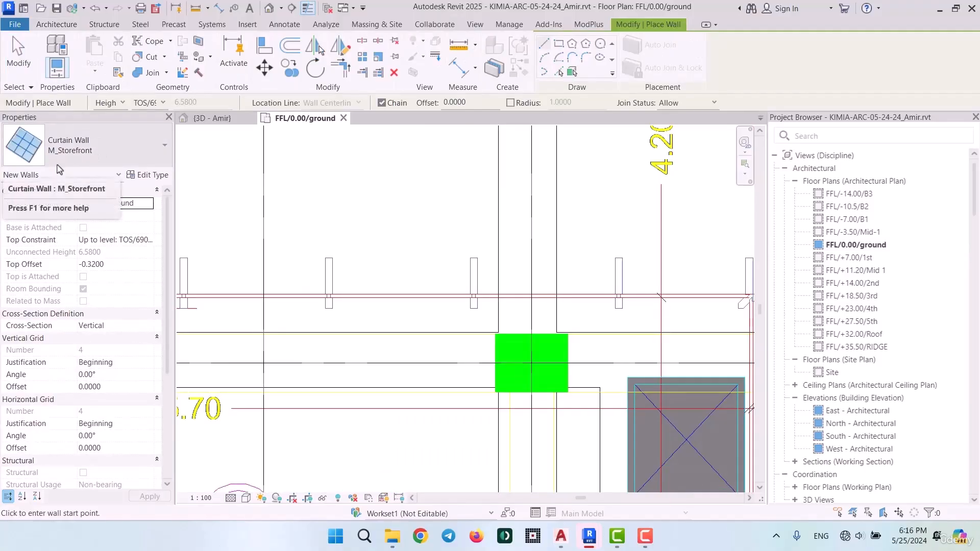
left_click(148, 175)
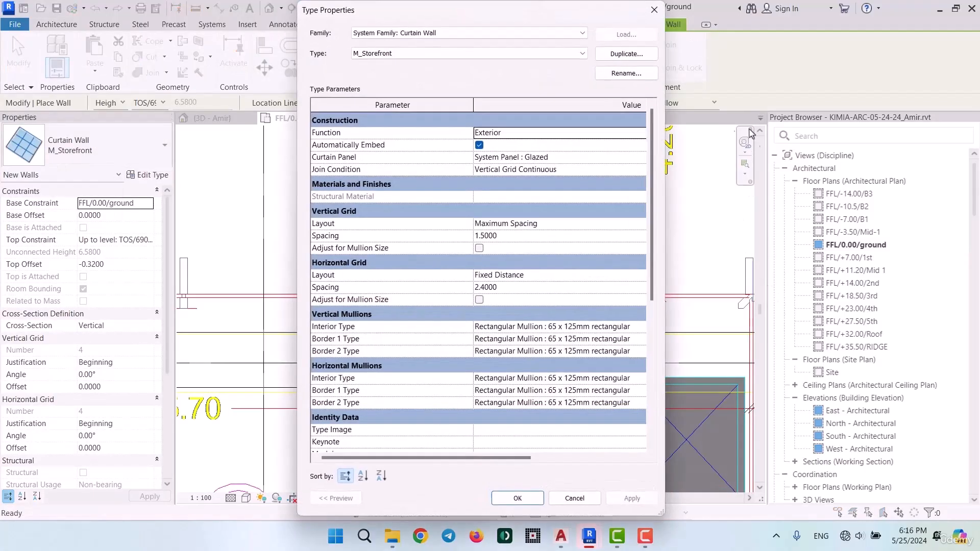
left_click(627, 54)
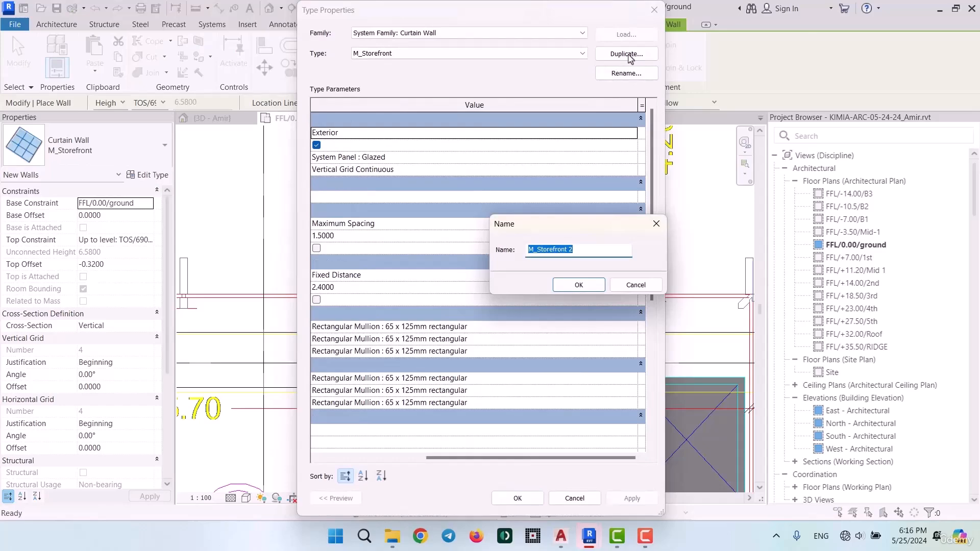
type("Kimia/Facade")
Switch to the architectural plans drawing in AutoCAD and examine the facade mullion layout along the ground floor's outer edges
mouse_move(561, 535)
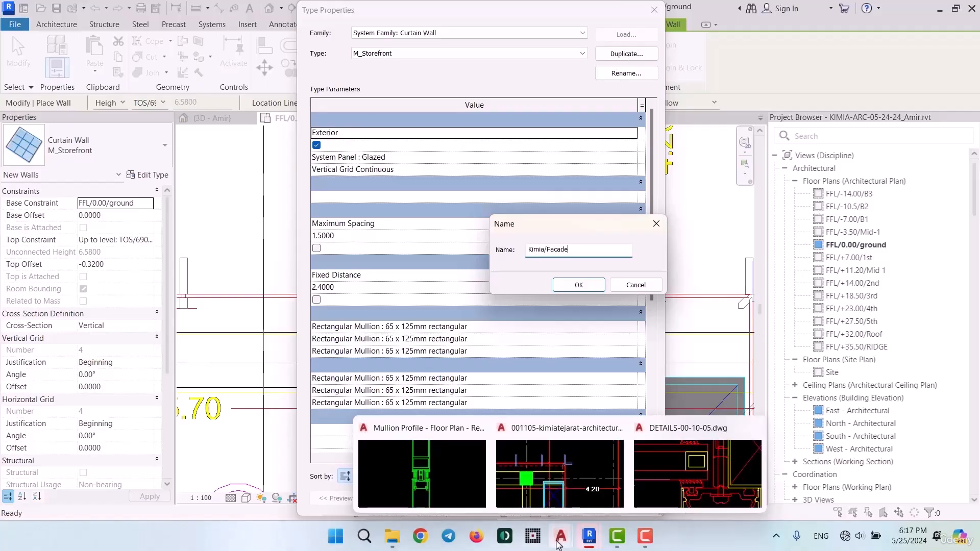
left_click(560, 475)
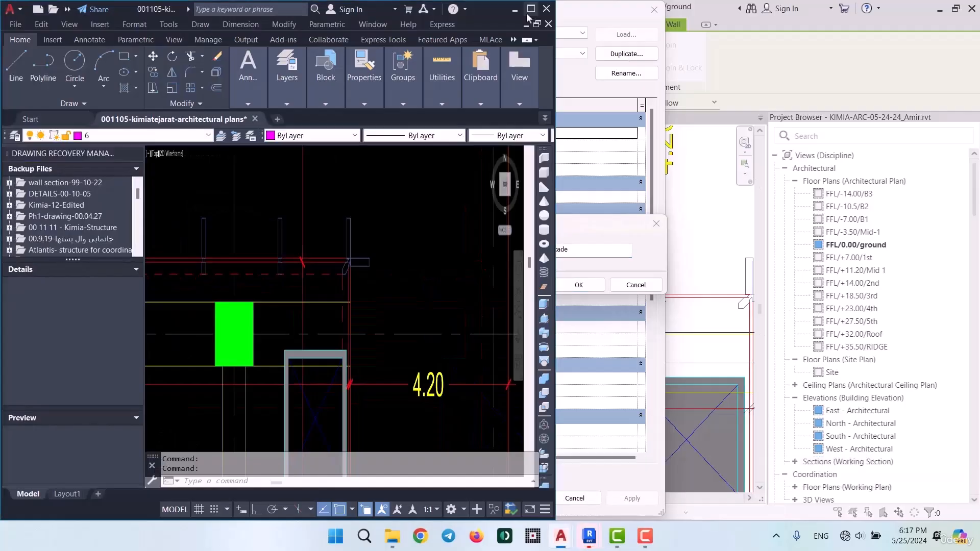
double_click(542, 7)
scroll(584, 276, "down", 2)
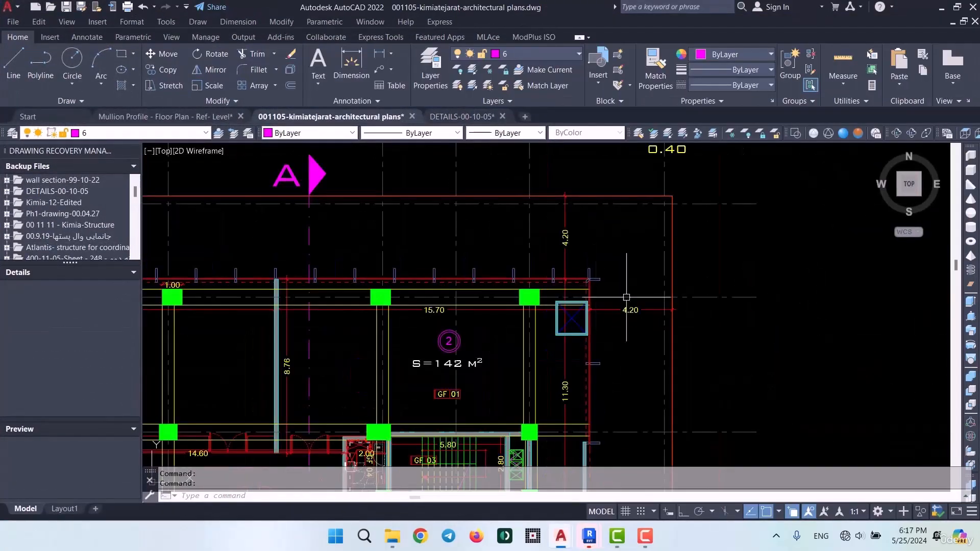
middle_click_drag(580, 280, 765, 281)
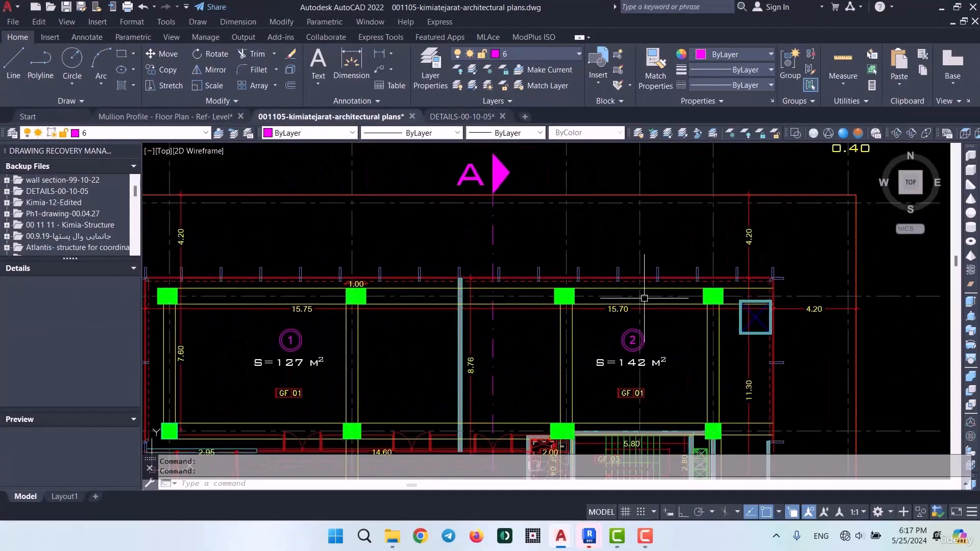
scroll(271, 284, "up", 3)
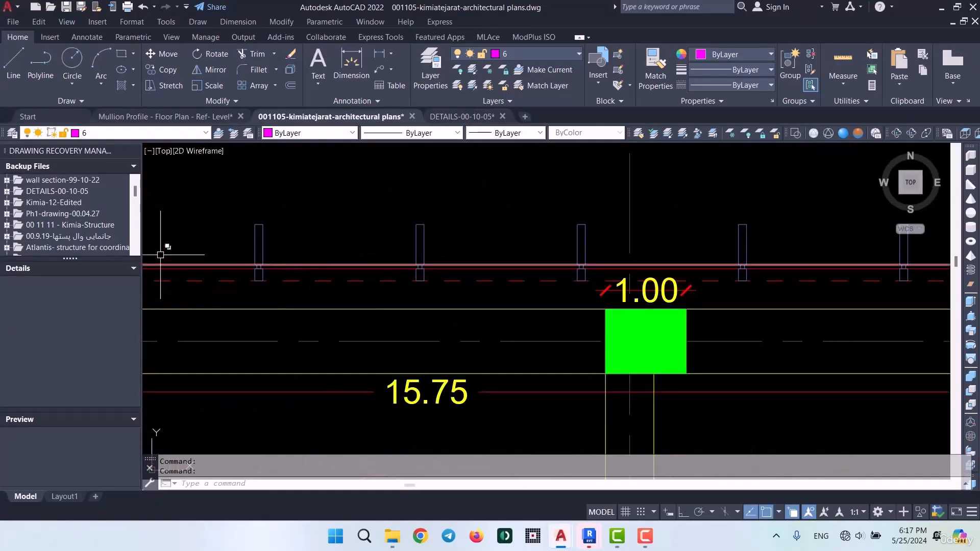
scroll(582, 243, "down", 5)
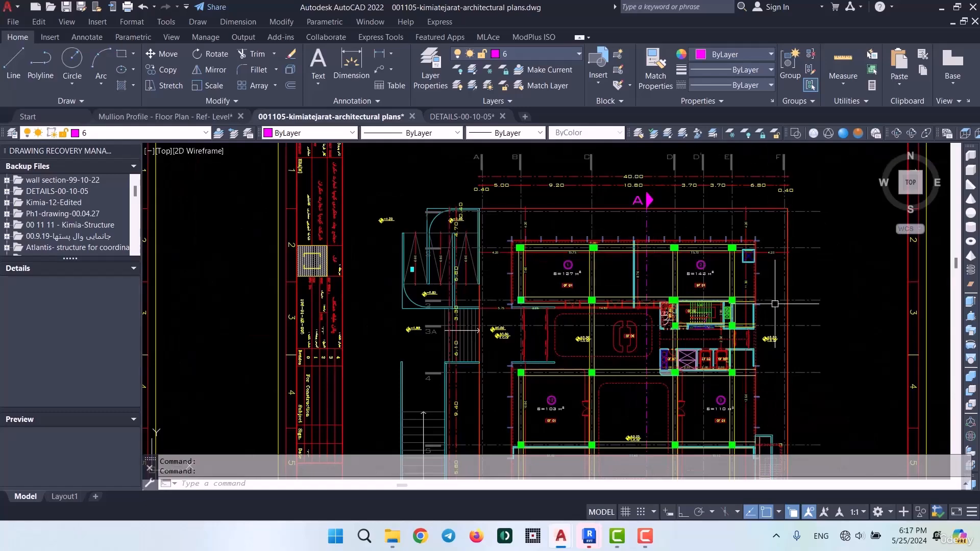
scroll(760, 269, "up", 5)
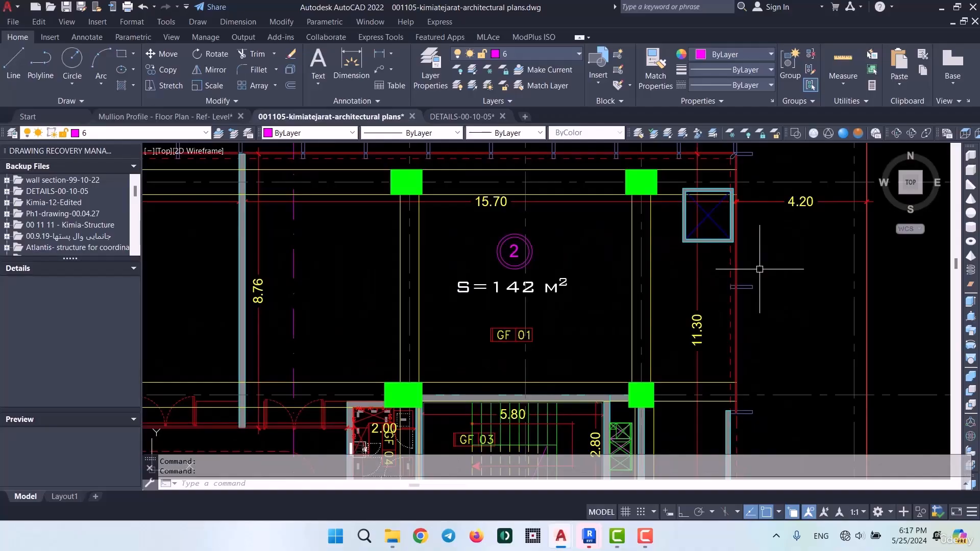
middle_click_drag(507, 155, 559, 243)
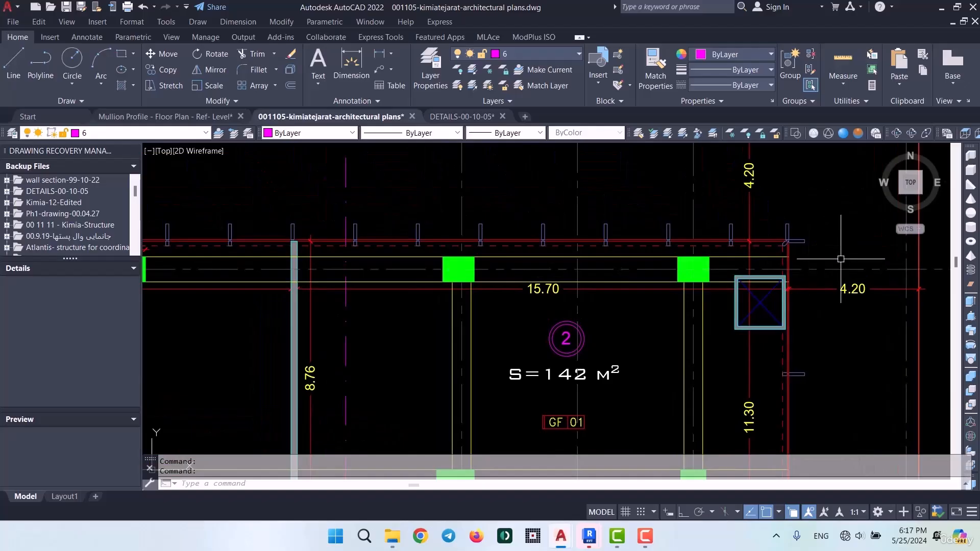
Return to Revit, name the duplicated curtain wall type Kimia/Facade/200cm, accept its properties and leave wall placement
left_click(944, 6)
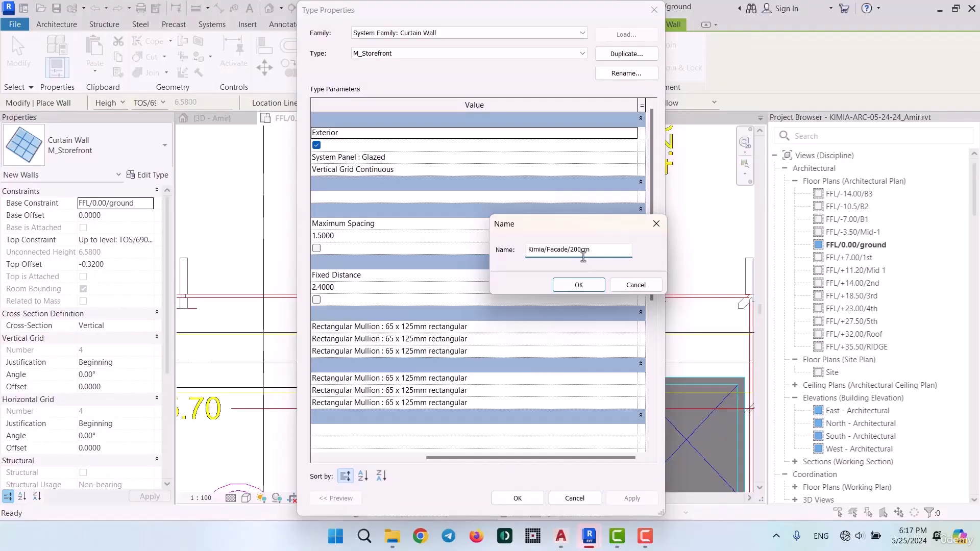
left_click(578, 284)
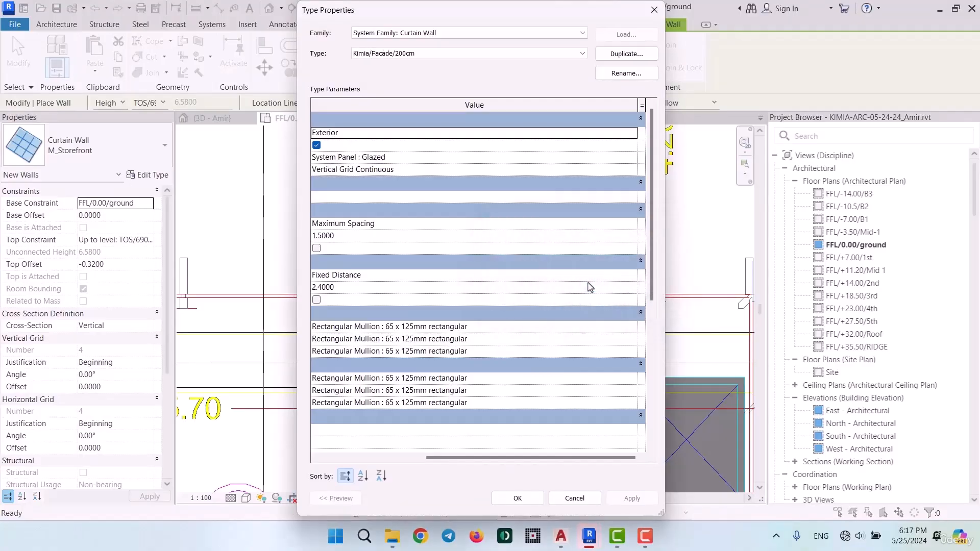
left_click(519, 498)
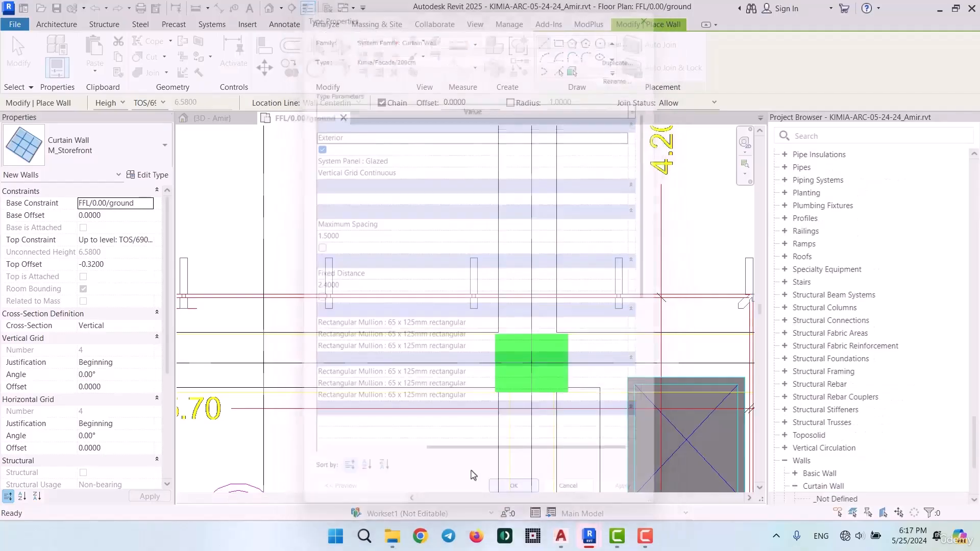
scroll(416, 272, "down", 2)
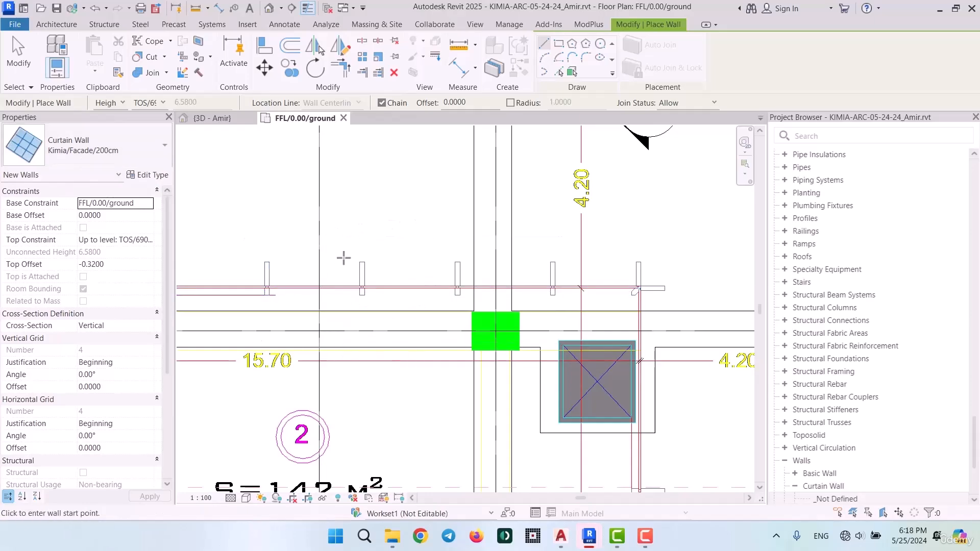
key("Escape")
key("Escape")
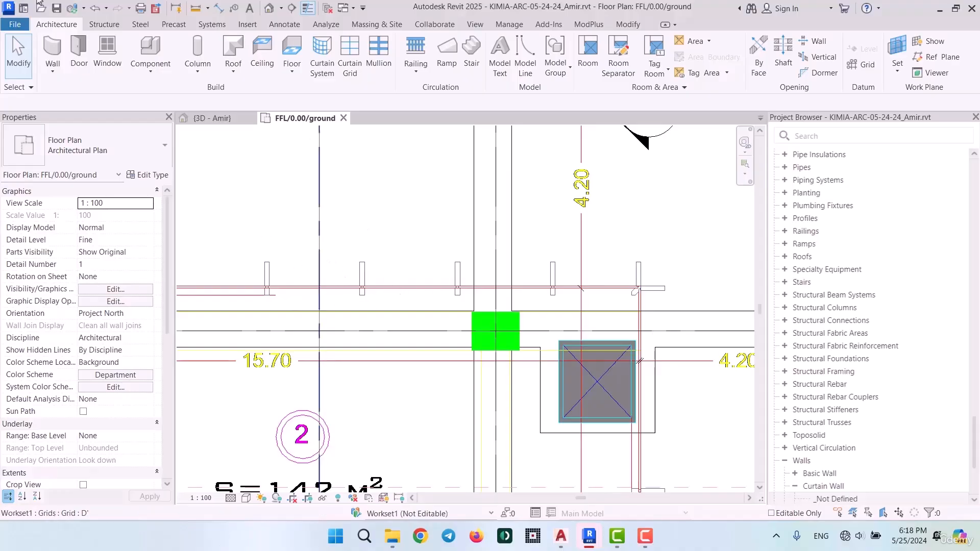
Create a new family from the Metric Curtain Wall Panel.rft template in the English template folder
left_click(10, 26)
mouse_move(78, 73)
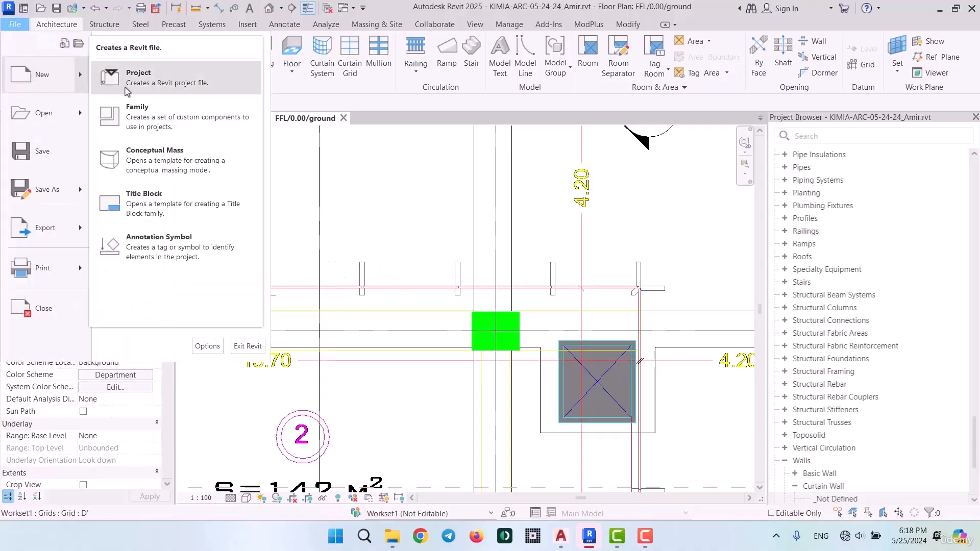
left_click(143, 110)
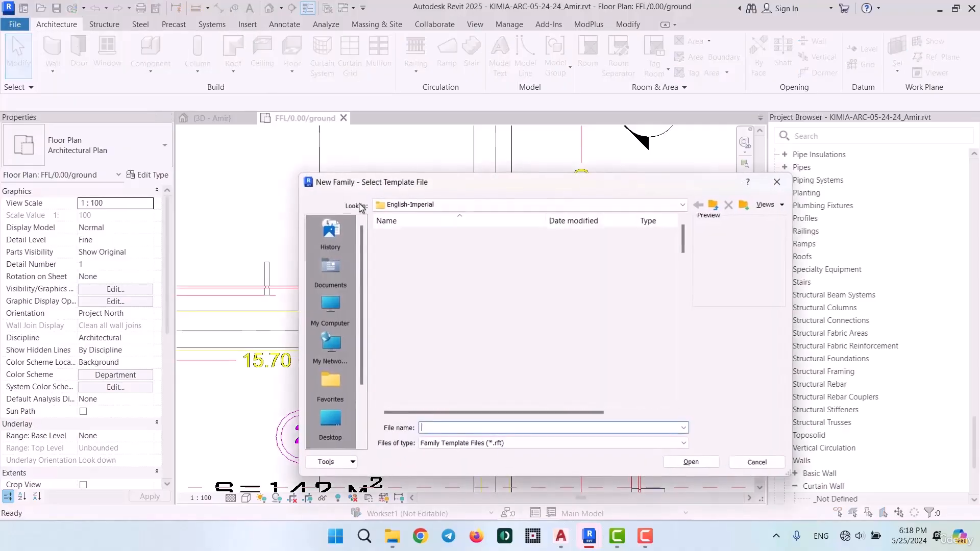
left_click(713, 205)
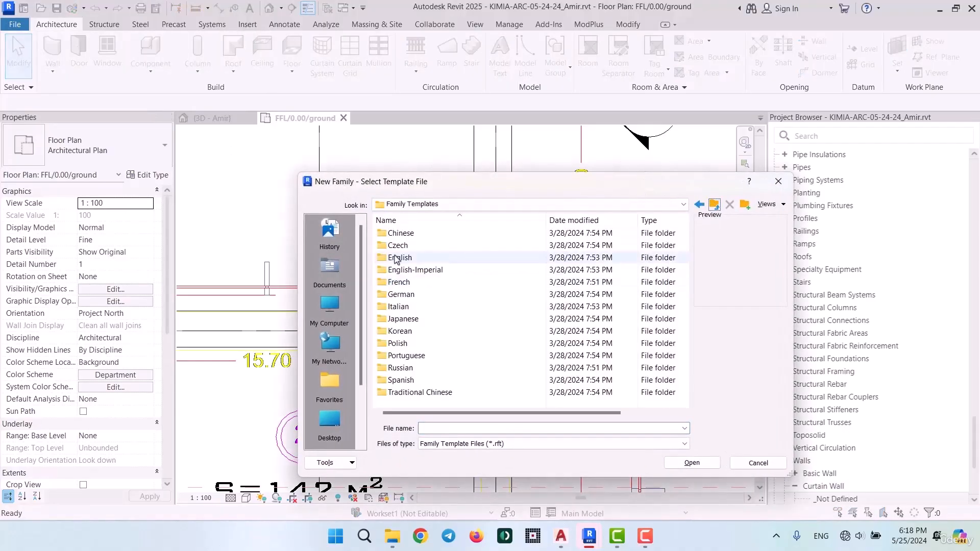
double_click(397, 258)
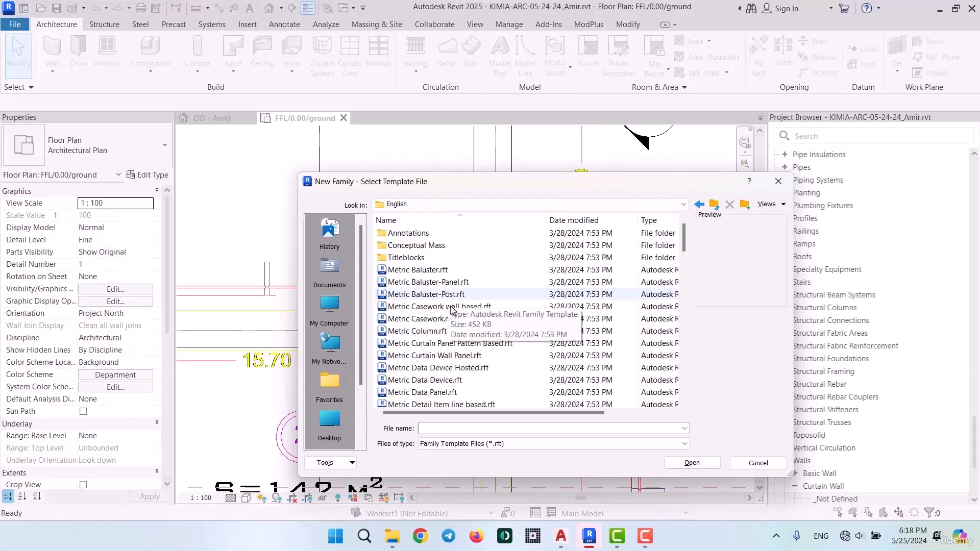
left_click(448, 357)
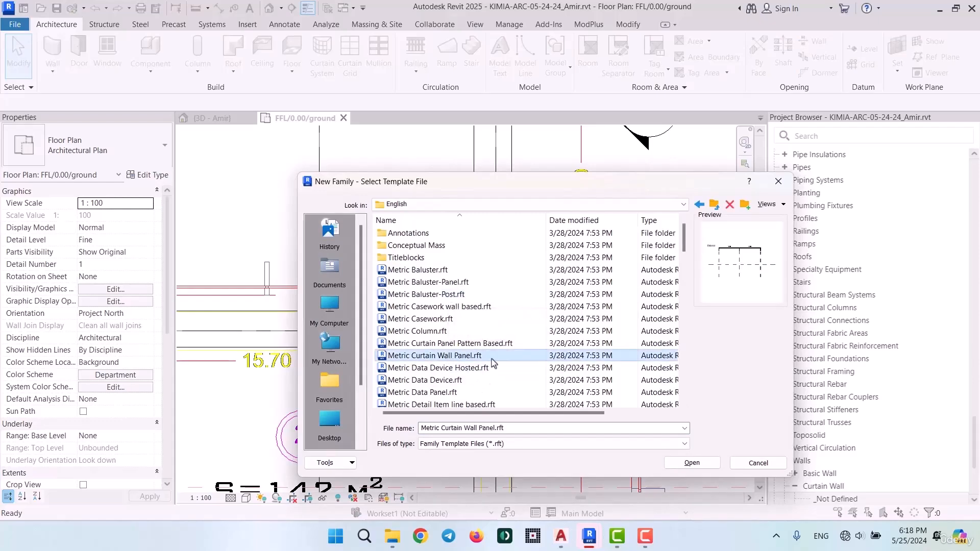
double_click(458, 355)
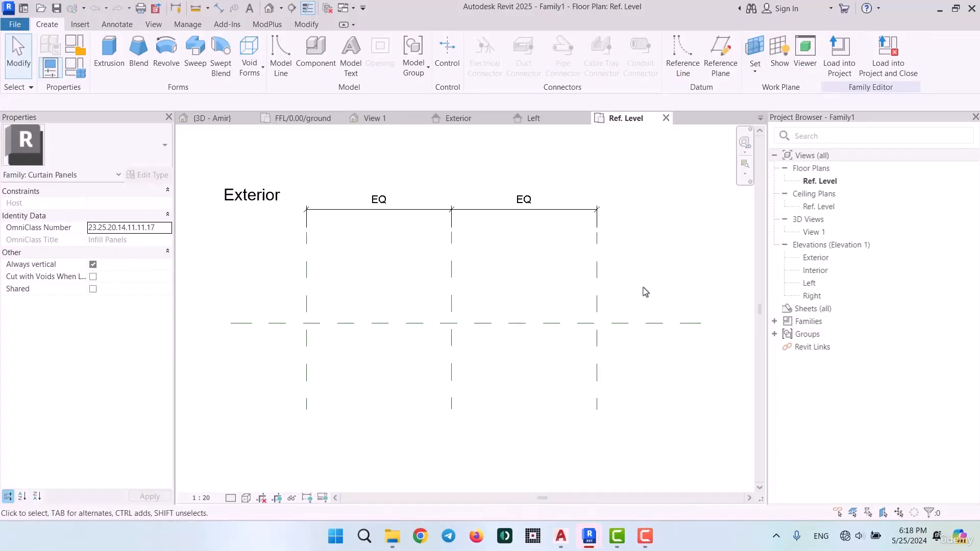
In the Exterior elevation, create a rectangular extrusion filling the area between the outer reference planes, from Ref. Level to the upper plane
double_click(817, 258)
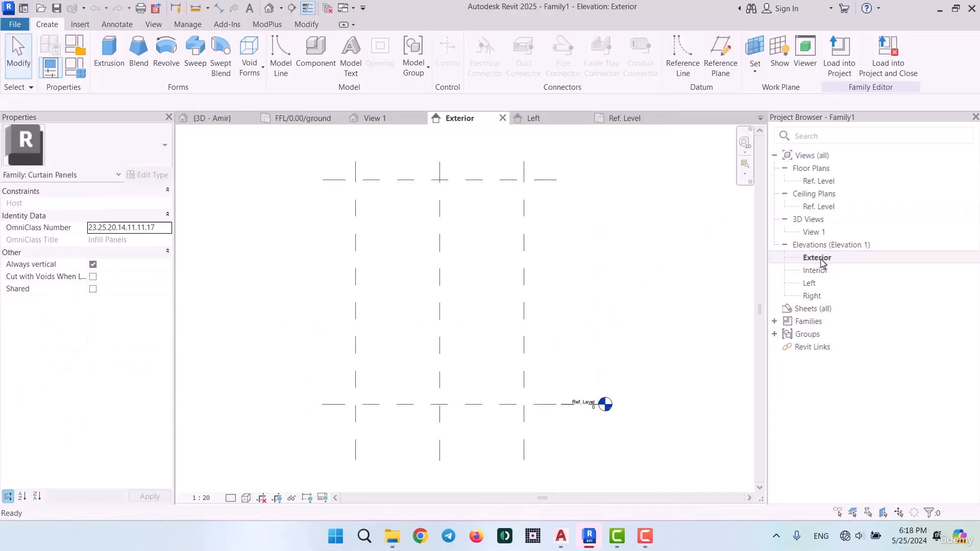
left_click(109, 51)
left_click(588, 43)
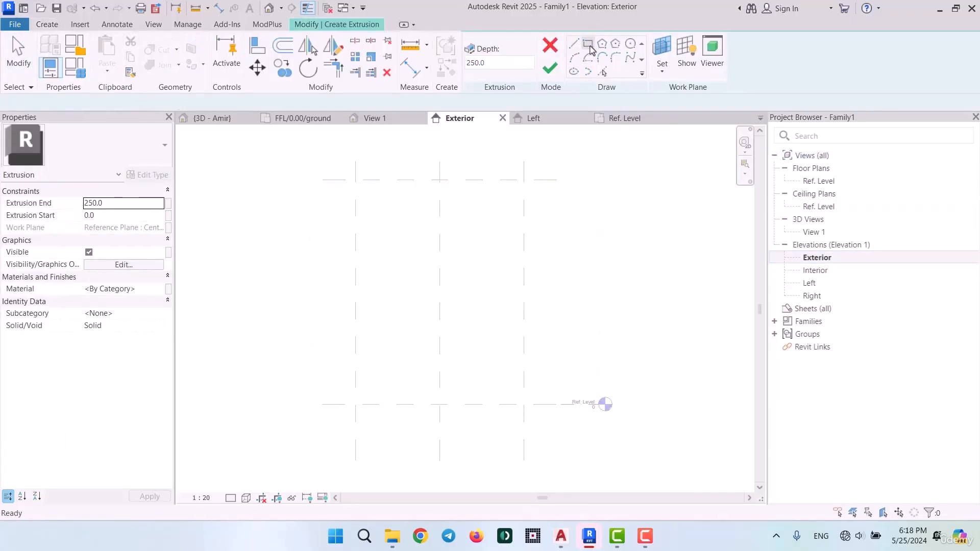
left_click(356, 405)
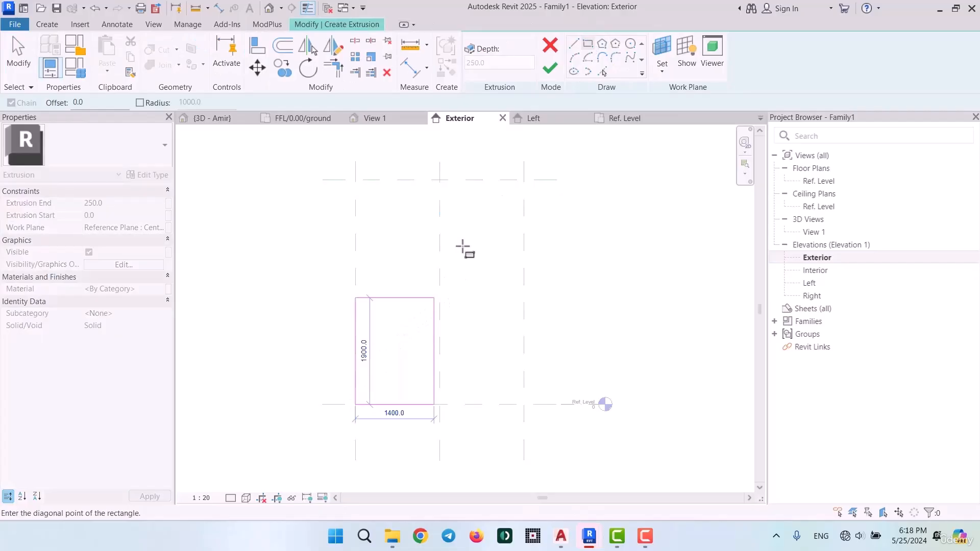
left_click(523, 180)
left_click(549, 68)
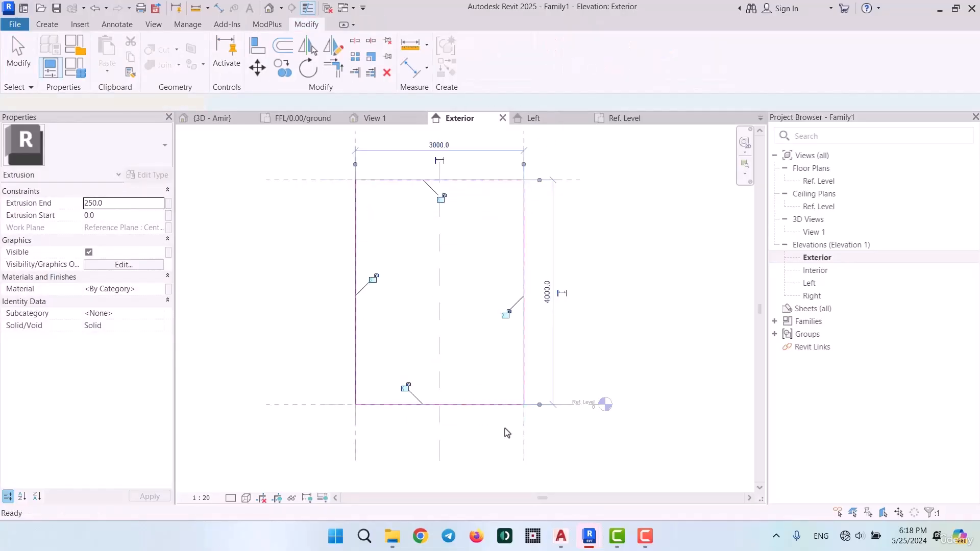
In the Ref. Level plan, set the panel extrusion's end to 6 mm
left_click(625, 118)
scroll(480, 368, "up", 2)
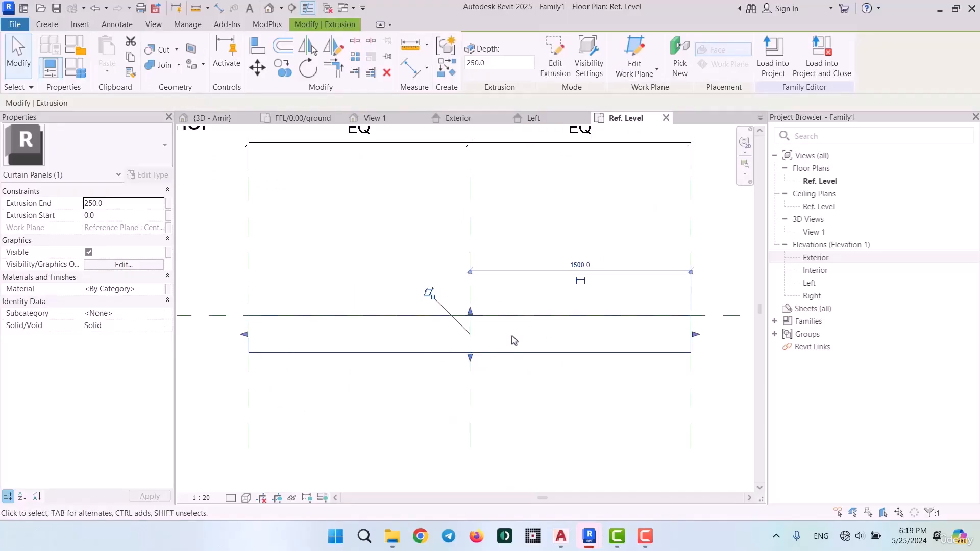
left_click(123, 204)
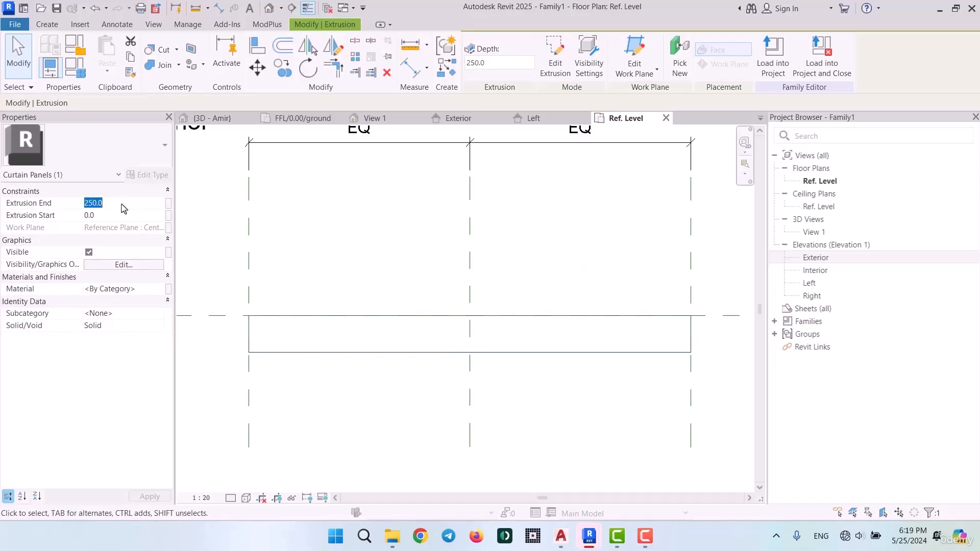
type("6")
left_click(400, 357)
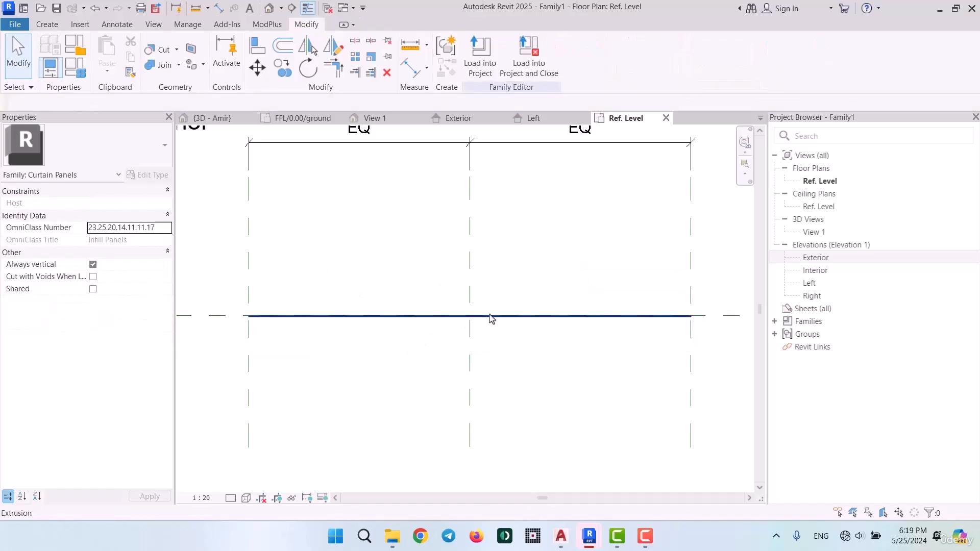
Copy the panel extrusion, with Constrain off, toward the exterior side, leaving a gap of about 172 mm
scroll(490, 315, "up", 6)
scroll(488, 344, "down", 6)
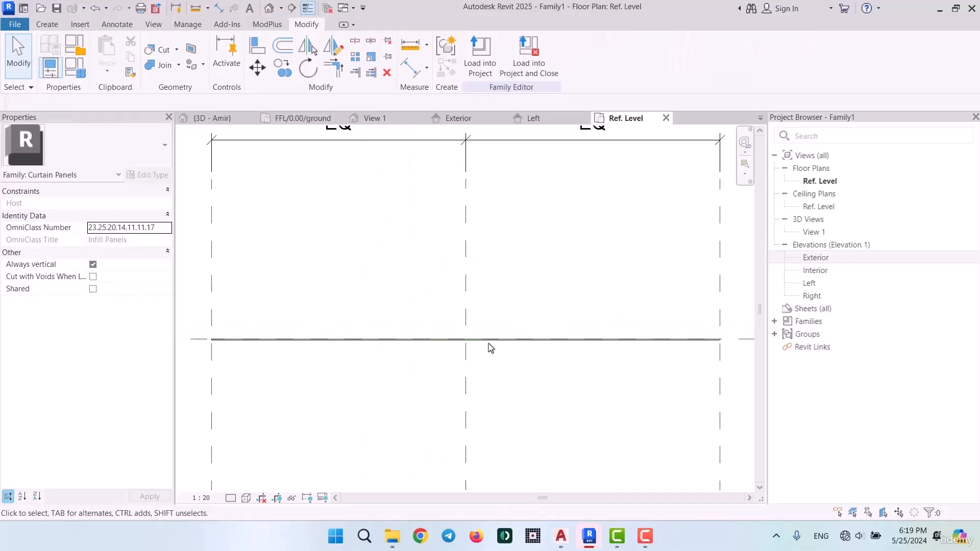
left_click(359, 342)
key("c")
key("c")
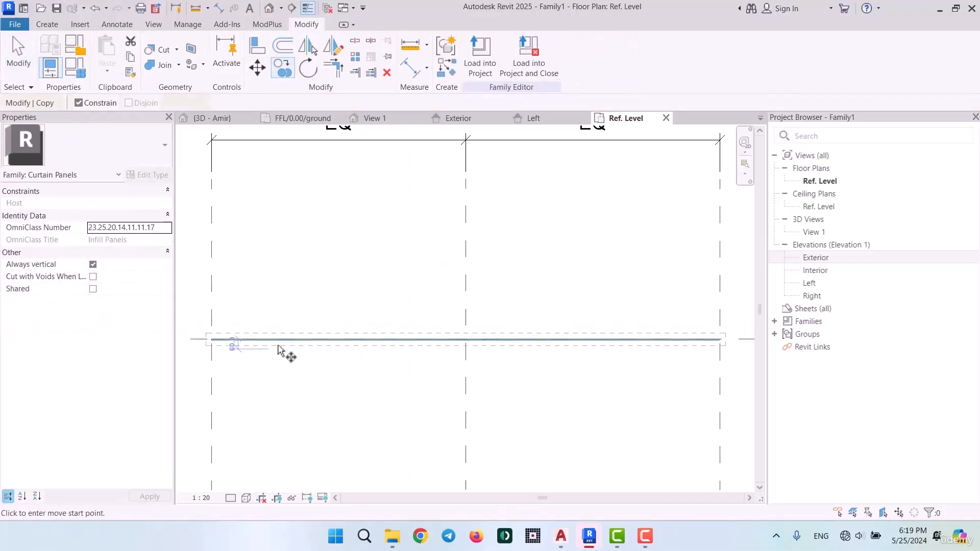
left_click(279, 350)
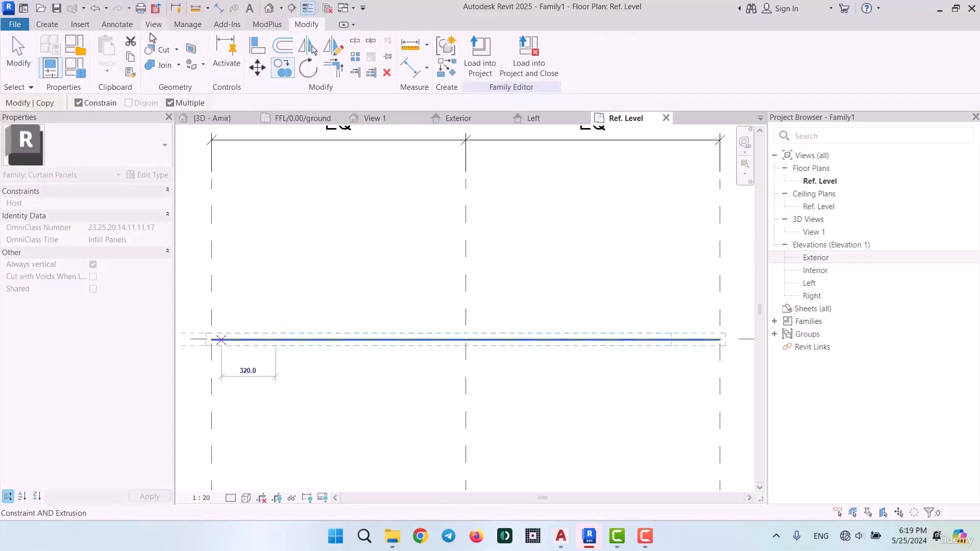
left_click(79, 102)
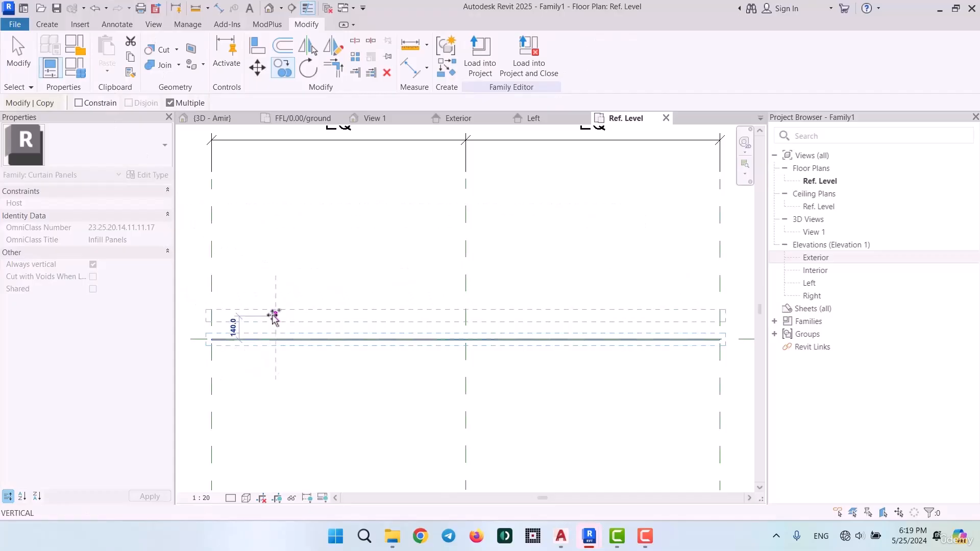
left_click(278, 311)
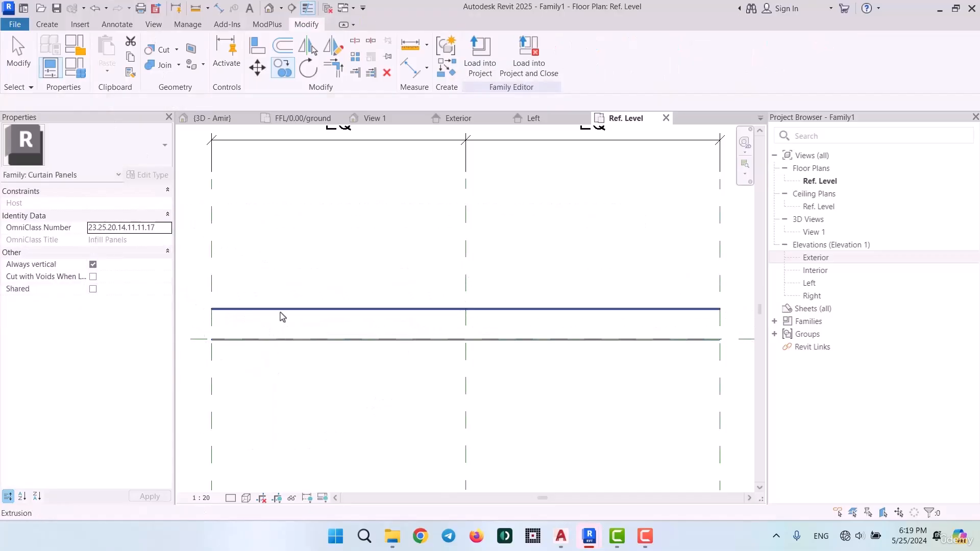
key("Escape")
Set the extrusion end of the copied exterior-side panel to 8 mm
scroll(260, 289, "up", 2)
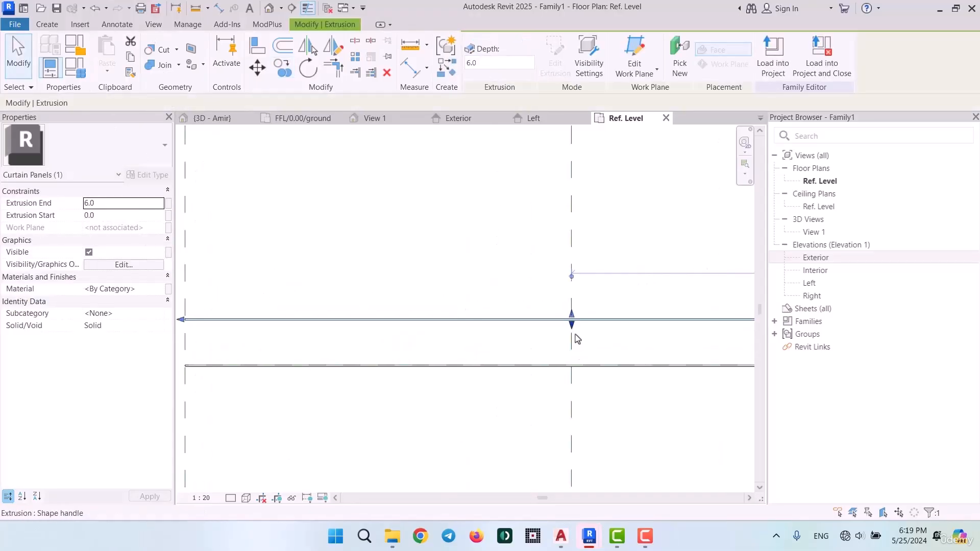
left_click(132, 206)
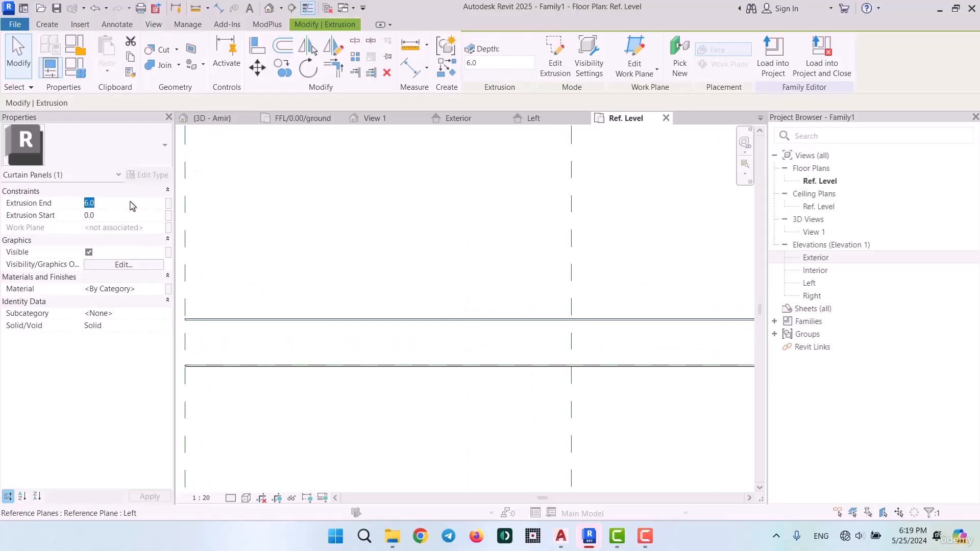
left_click(385, 262)
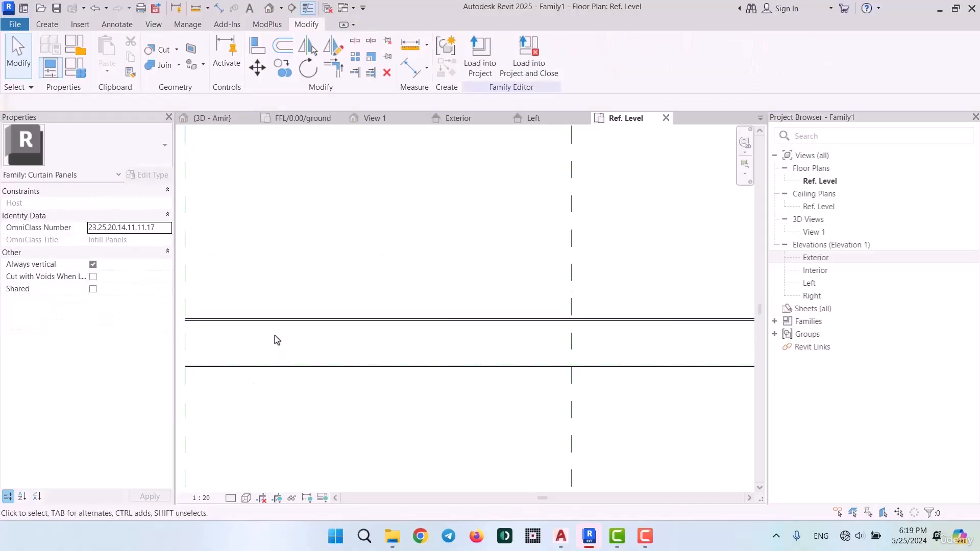
Add an aligned dimension between the facing sides of the two panel extrusions
left_click(218, 7)
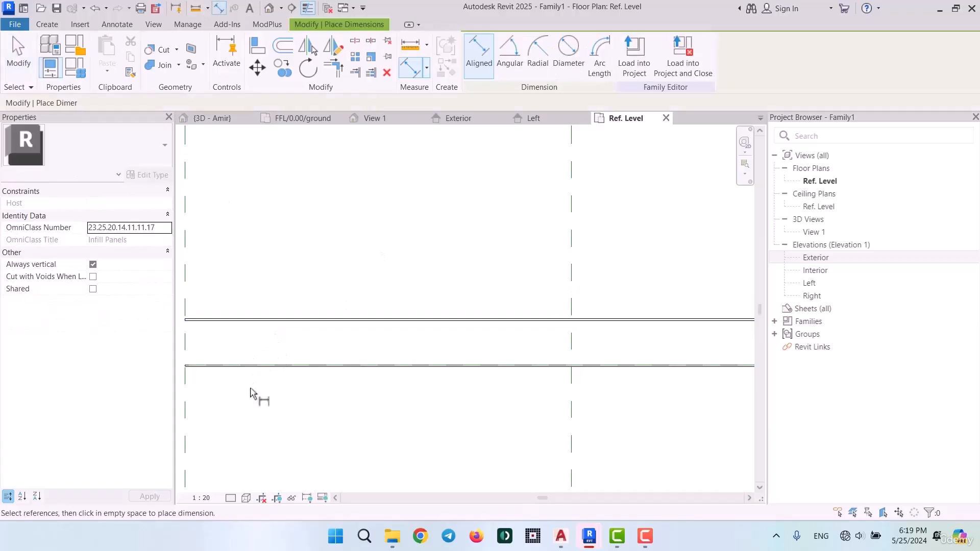
left_click(221, 320)
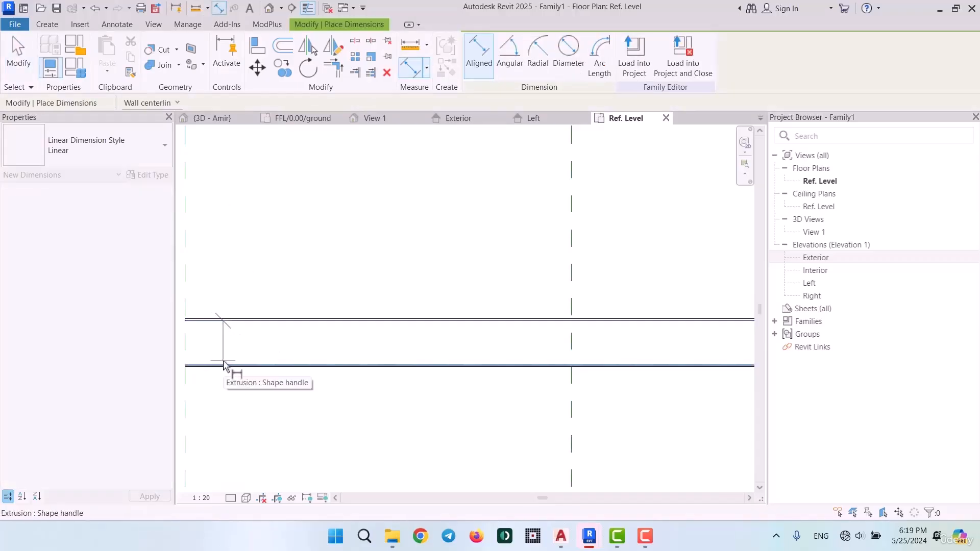
left_click(223, 366)
left_click(243, 423)
key("Escape")
key("Escape")
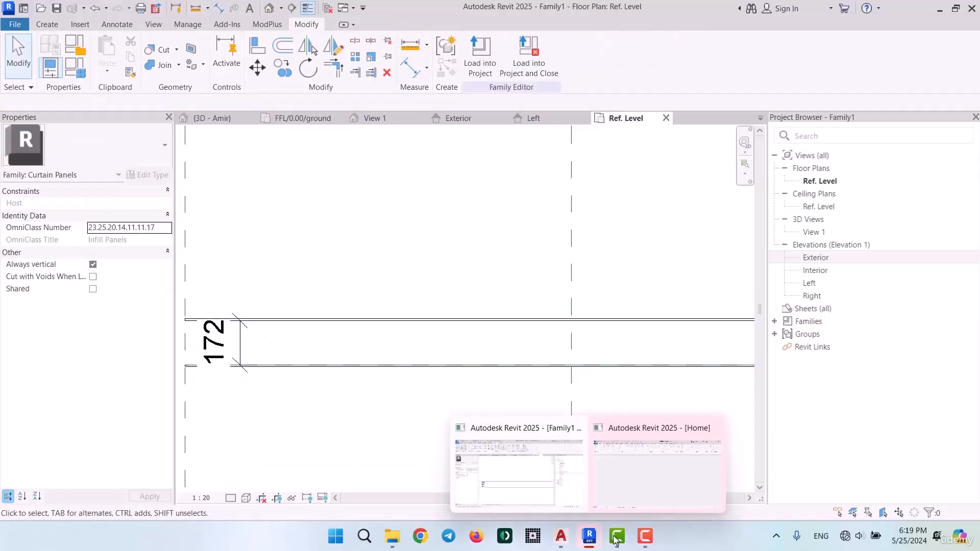
Switch to the Mullion Profile drawing in AutoCAD, measure the right filled spacer's height with DIST, and return to Revit
mouse_move(561, 536)
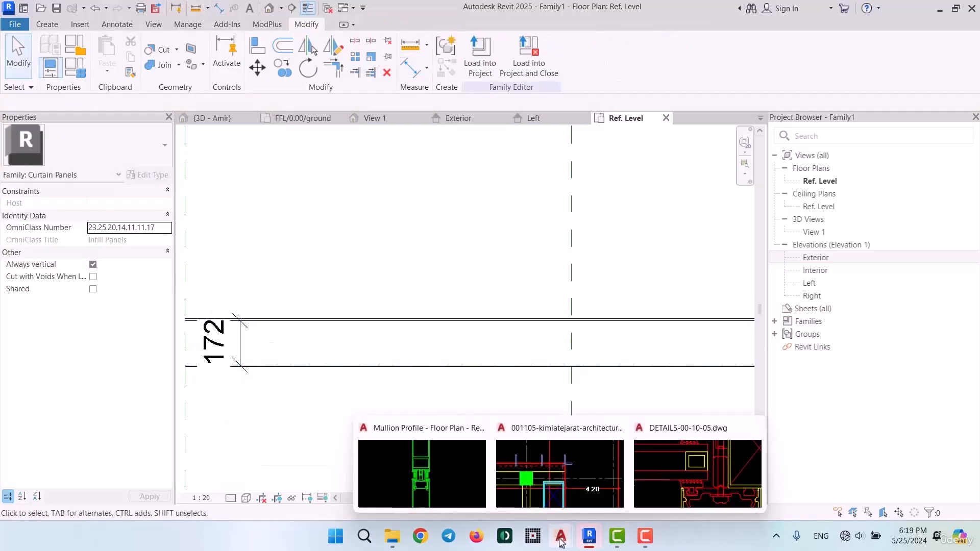
left_click(422, 470)
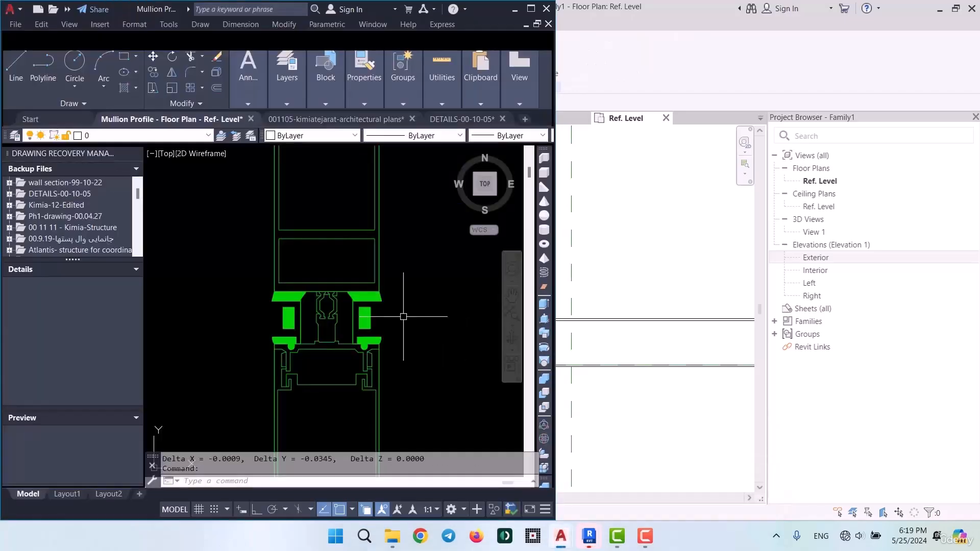
scroll(356, 309, "up", 2)
scroll(371, 304, "down", 3)
scroll(372, 304, "up", 3)
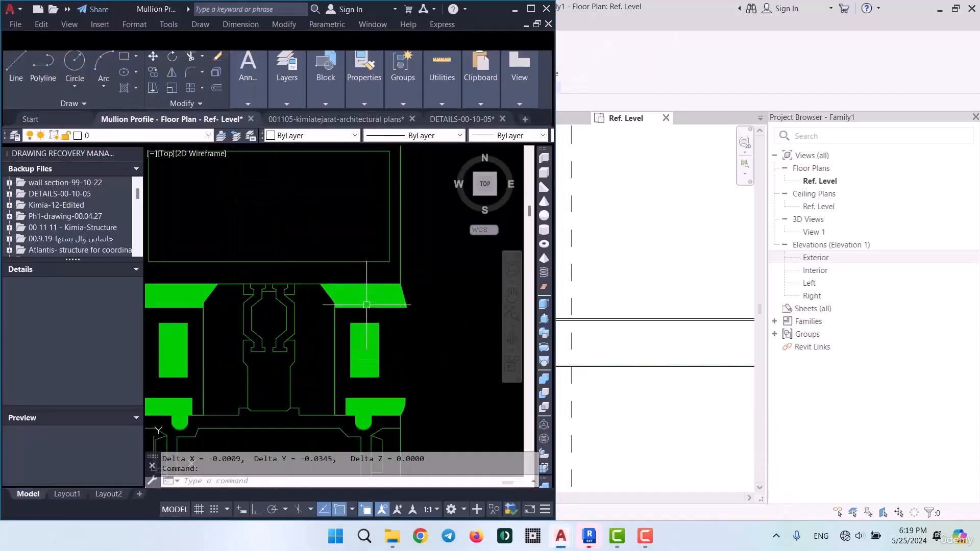
type("dist")
key("Return")
left_click(381, 357)
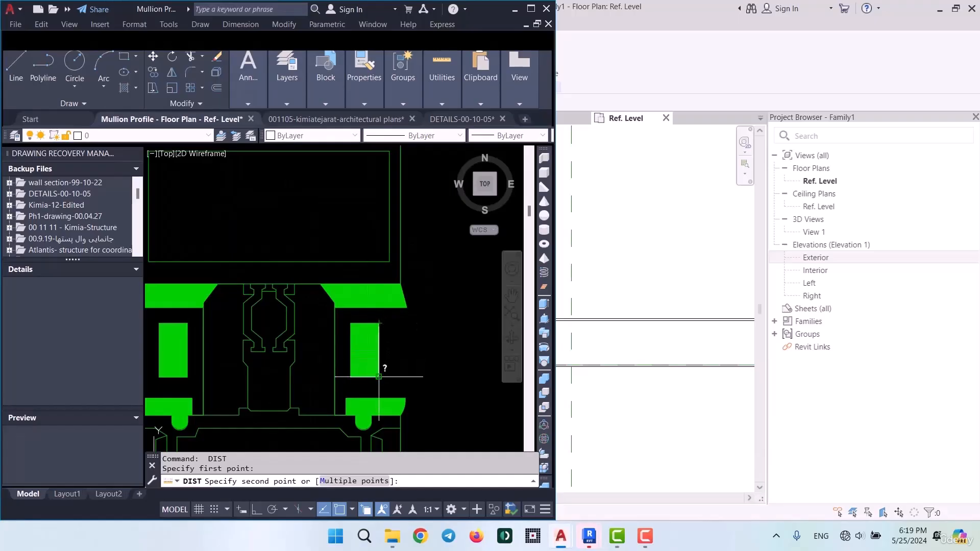
left_click(380, 376)
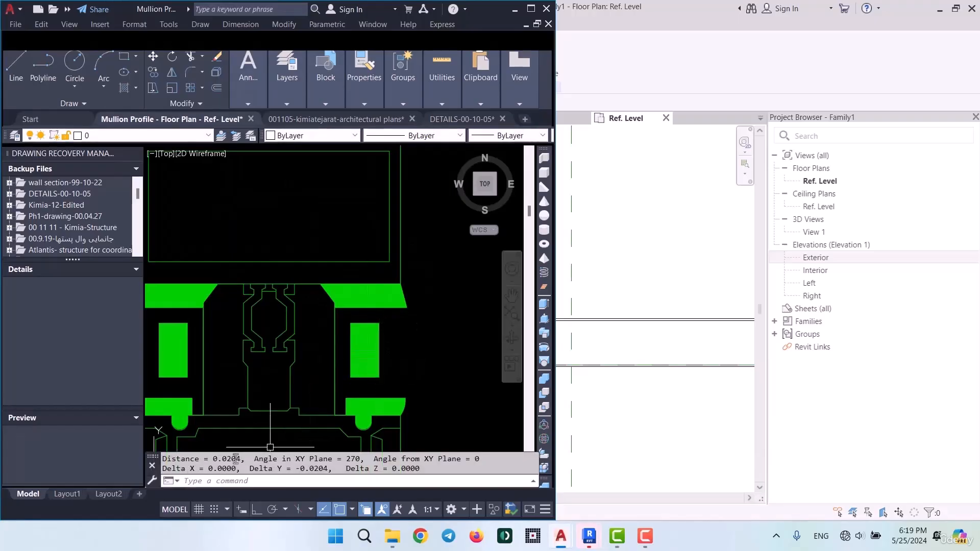
left_click(514, 10)
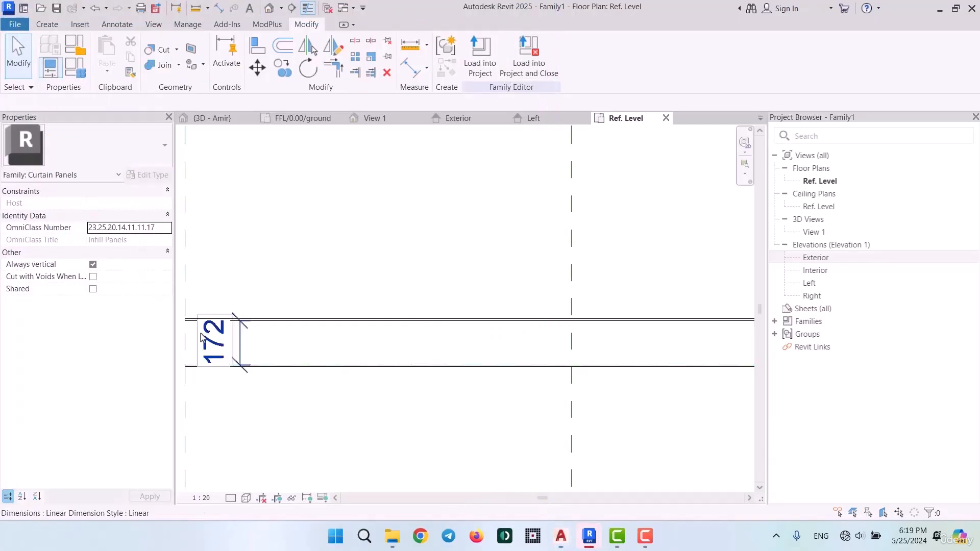
Set the gap between the two panel extrusions to 20 mm by repositioning the exterior-side panel
left_click(288, 319)
left_click(230, 344)
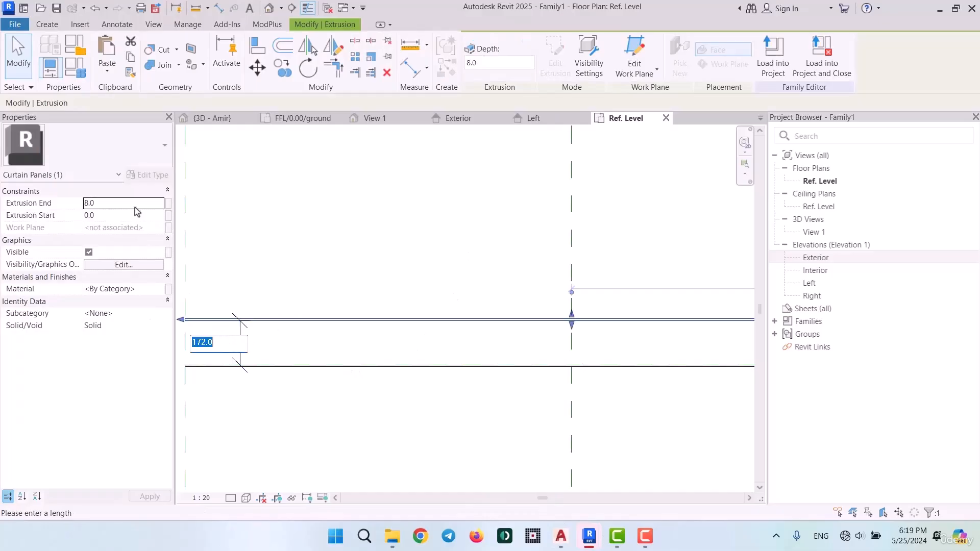
type("20")
key("Return")
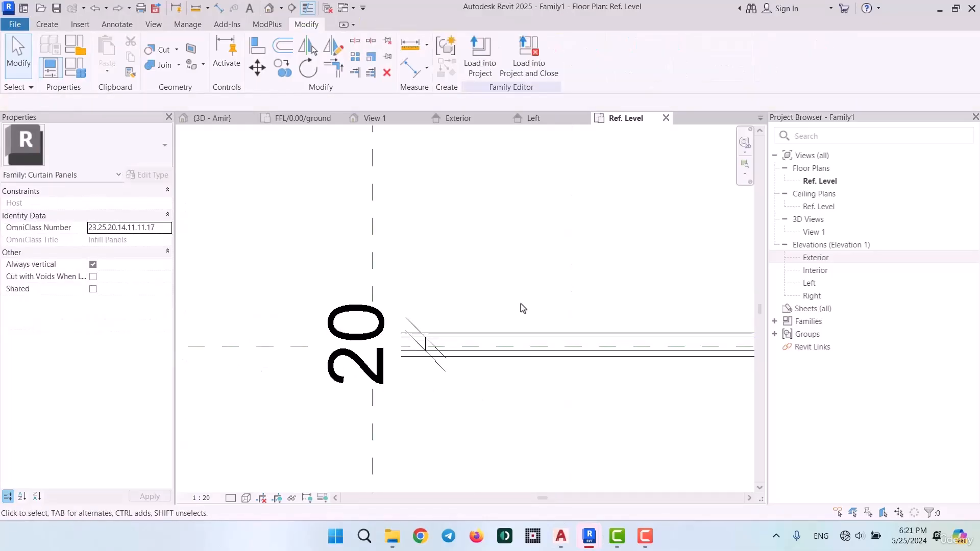
Move the 20 mm gap dimension inward along the panels and fit the exterior panel's left end to the left reference plane
left_click(371, 371)
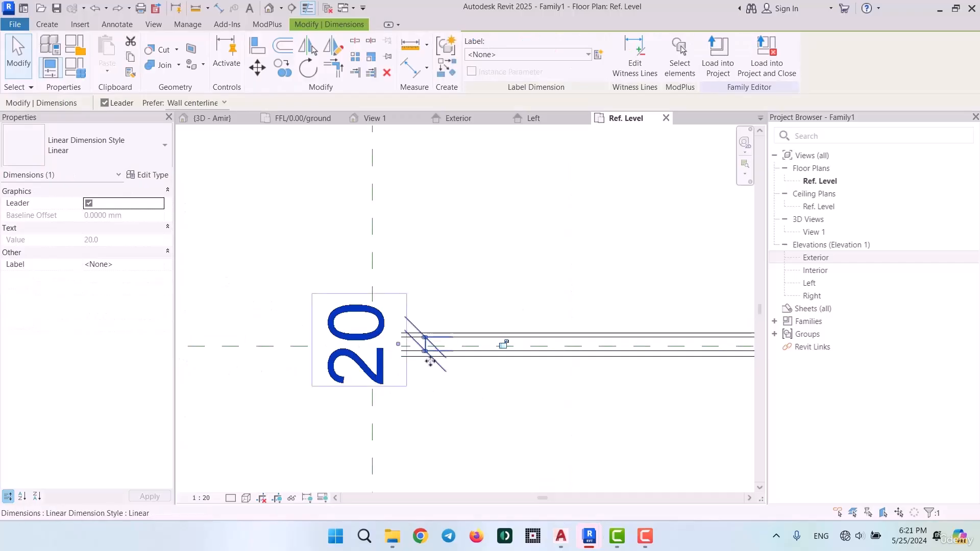
left_click_drag(429, 362, 703, 383)
left_click(373, 337)
scroll(369, 331, "up", 2)
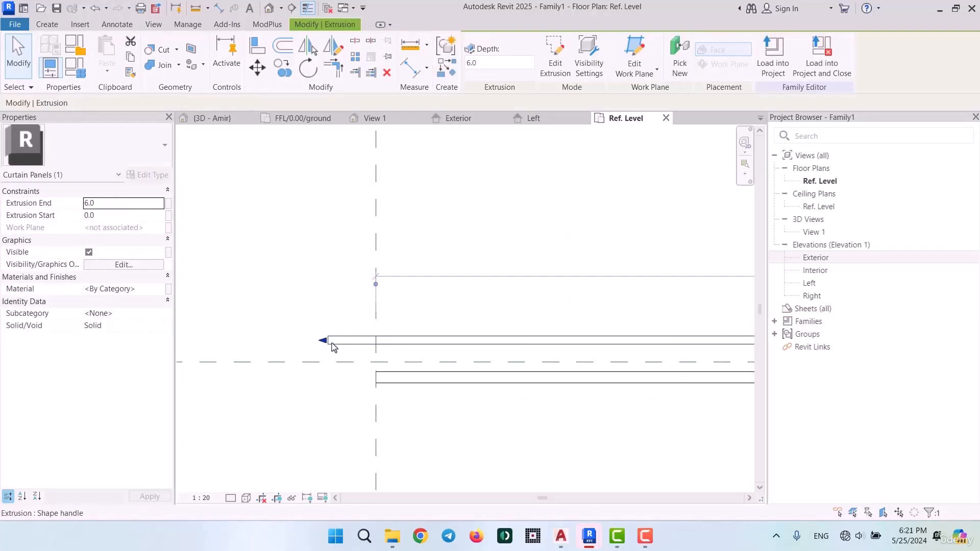
left_click_drag(327, 341, 376, 343)
scroll(249, 322, "down", 5)
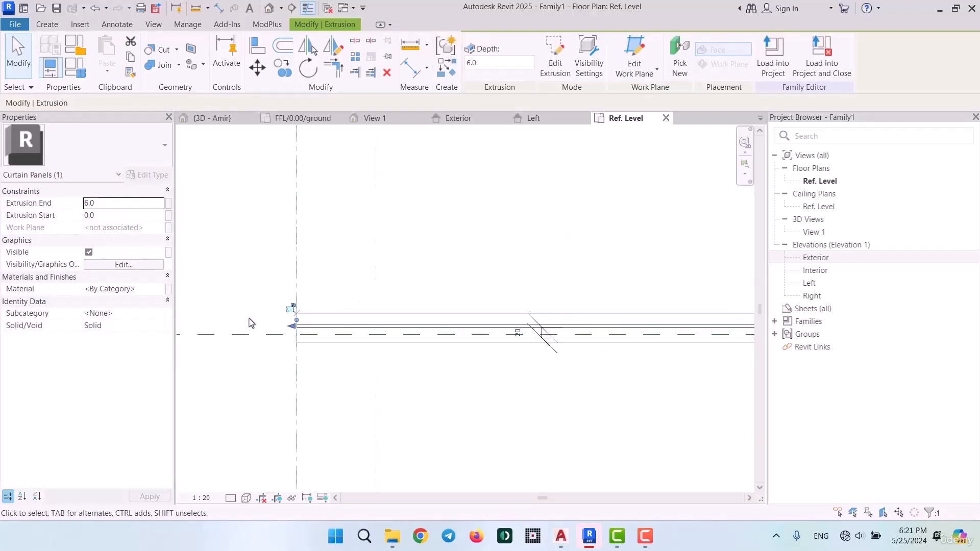
Stretch the exterior panel's right end to the right reference plane
middle_click_drag(691, 350, 303, 338)
scroll(307, 335, "up", 3)
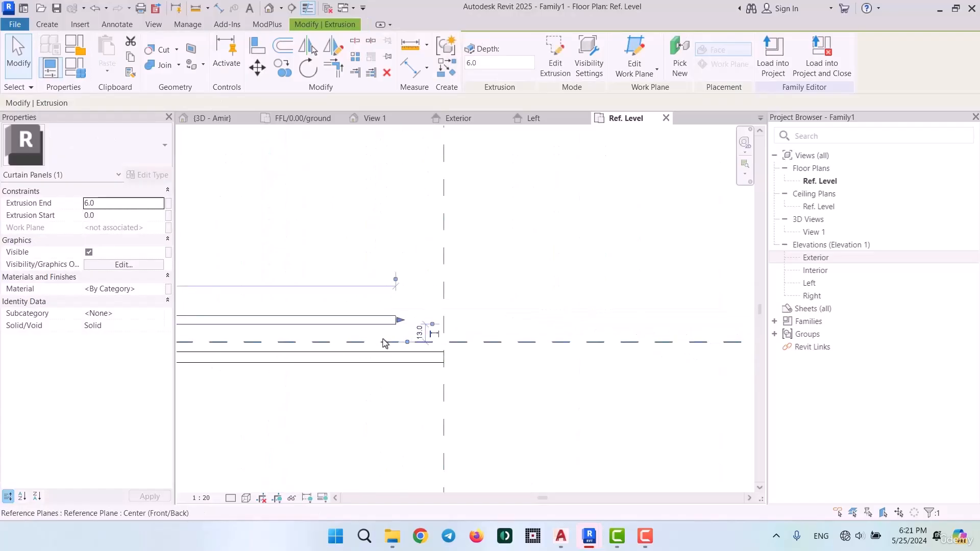
left_click_drag(413, 302, 505, 304)
scroll(678, 346, "down", 4)
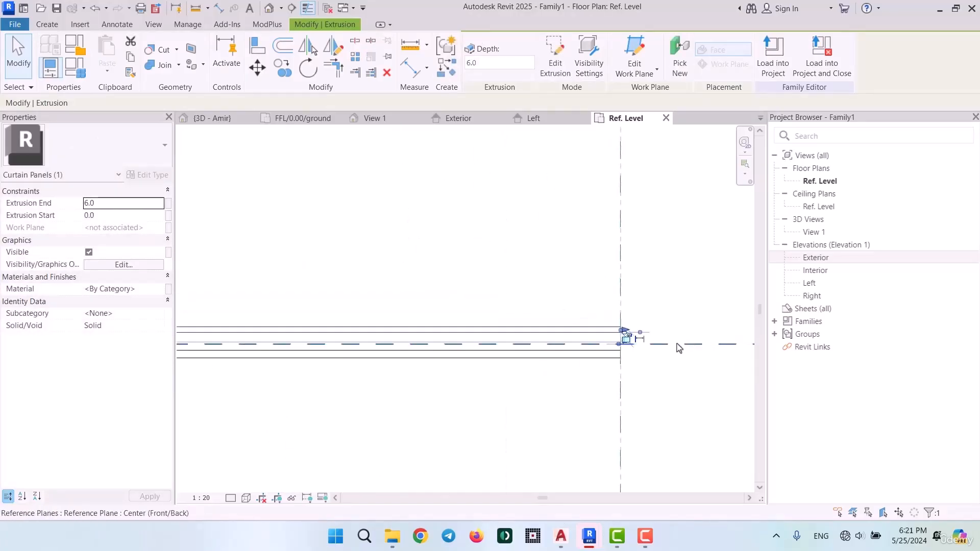
key("Escape")
Flex the panel width by moving the Right reference plane inward toward the centre plane
left_click(670, 387)
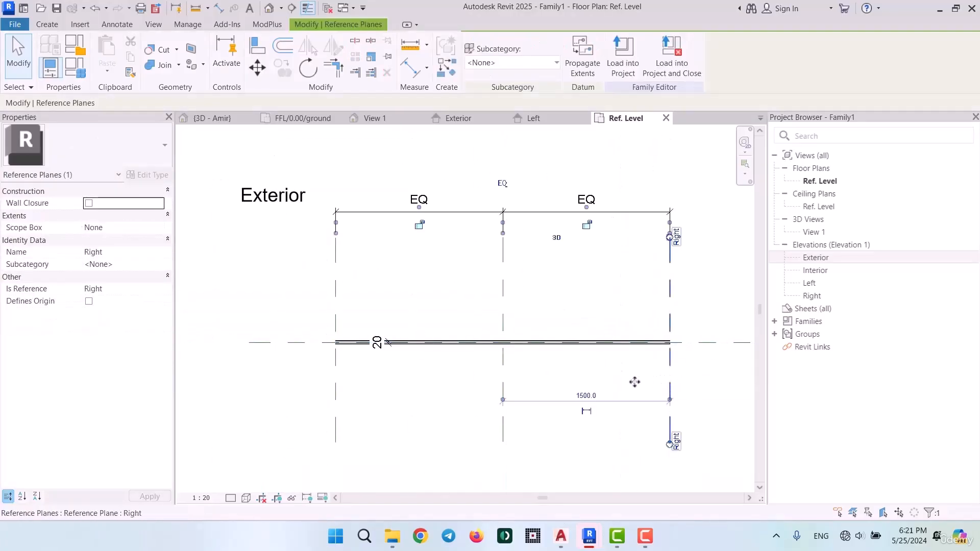
left_click_drag(671, 385, 611, 365)
key("Escape")
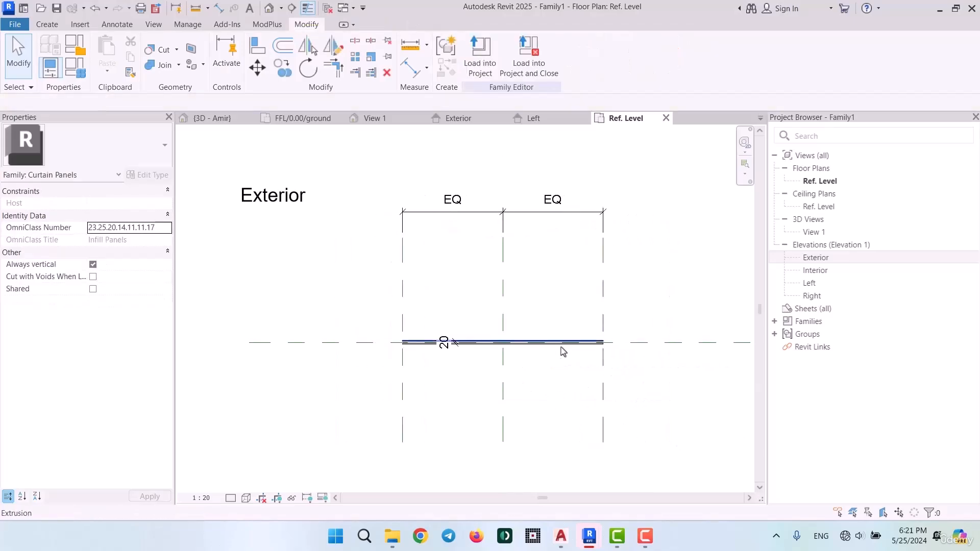
Add an aligned dimension across the outer faces of the two panels for their overall thickness
scroll(615, 344, "up", 6)
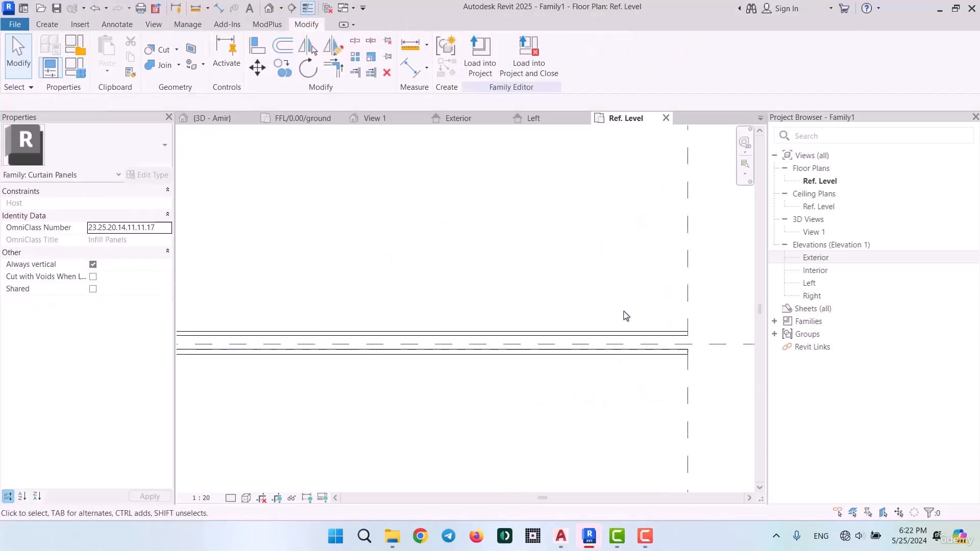
left_click(219, 8)
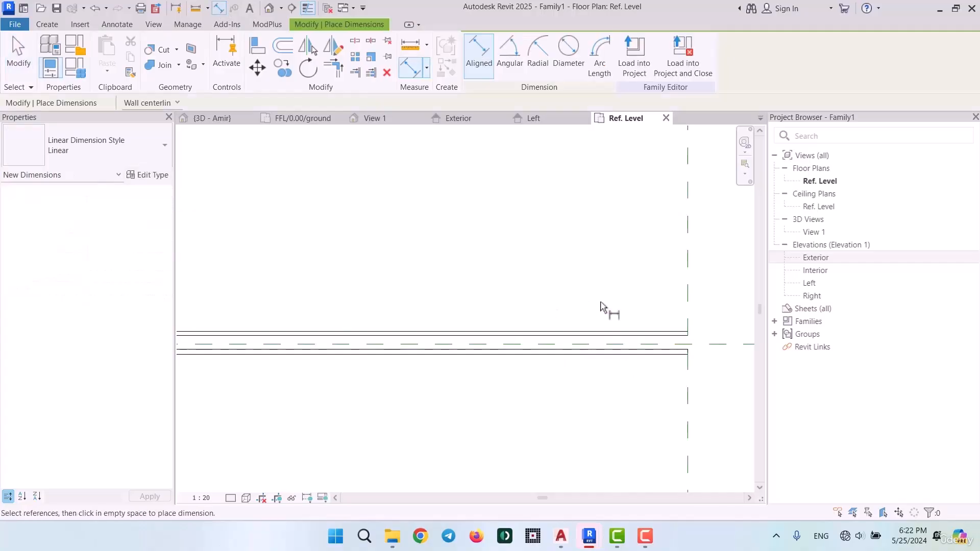
left_click(459, 445)
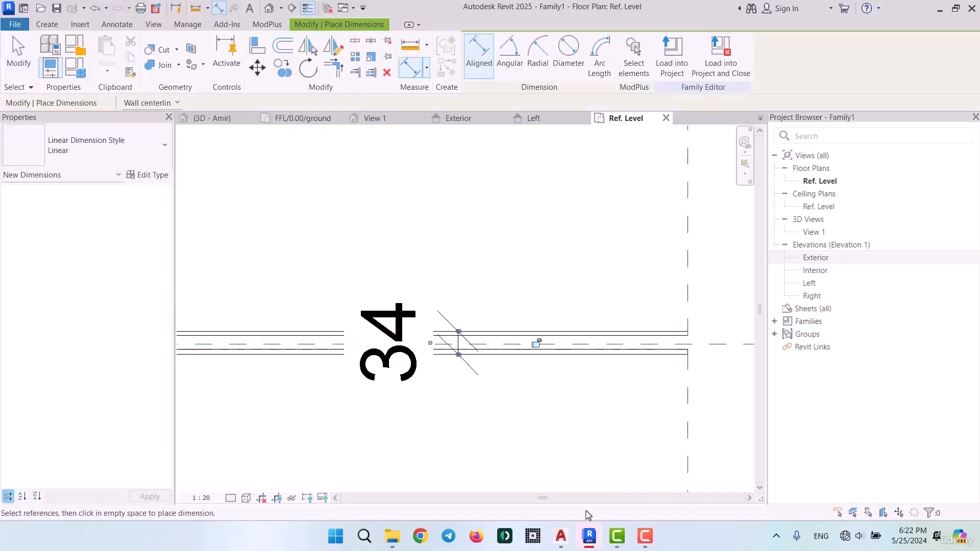
key("Escape")
key("Escape")
left_click(389, 365)
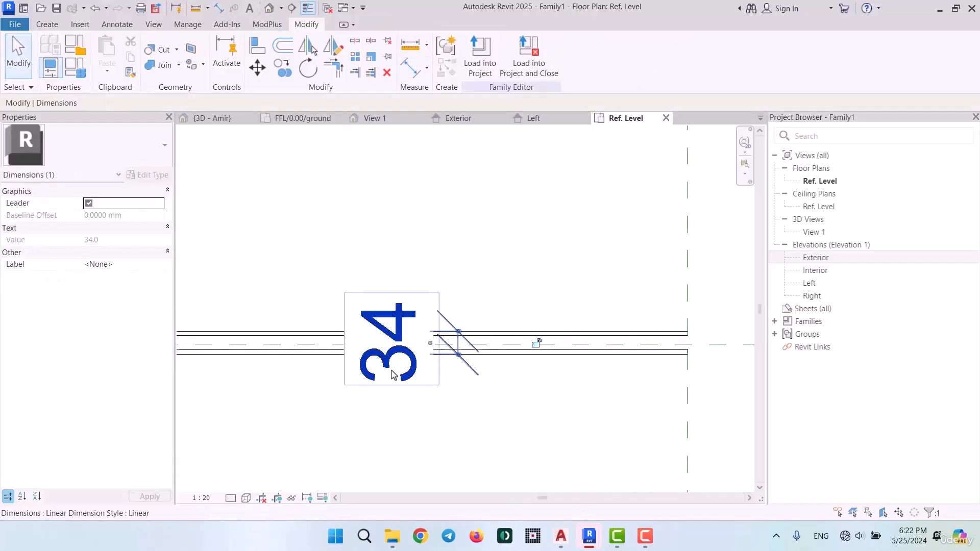
left_click(547, 280)
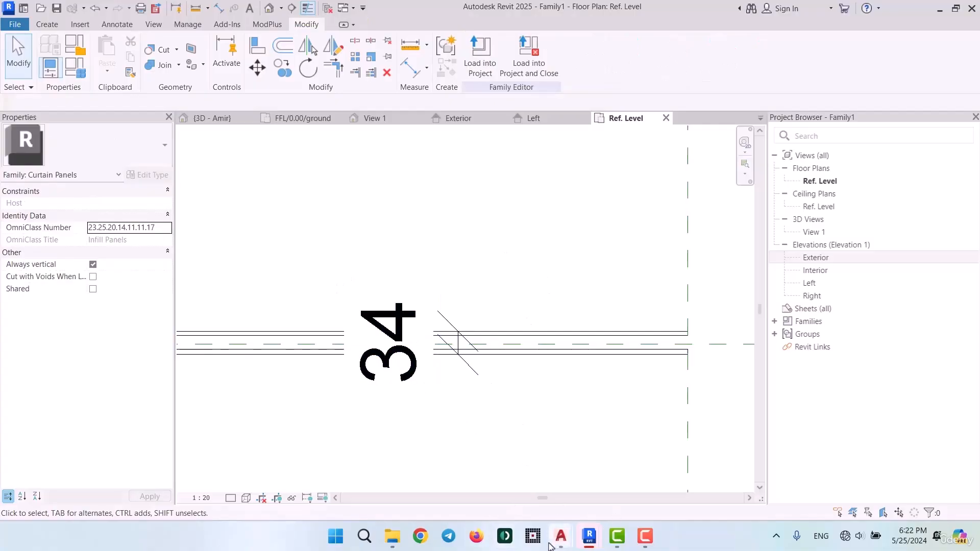
Remeasure the right filled spacer from its upper to its lower corner in AutoCAD's Mullion Profile drawing, and go back to Revit
mouse_move(567, 539)
left_click(422, 470)
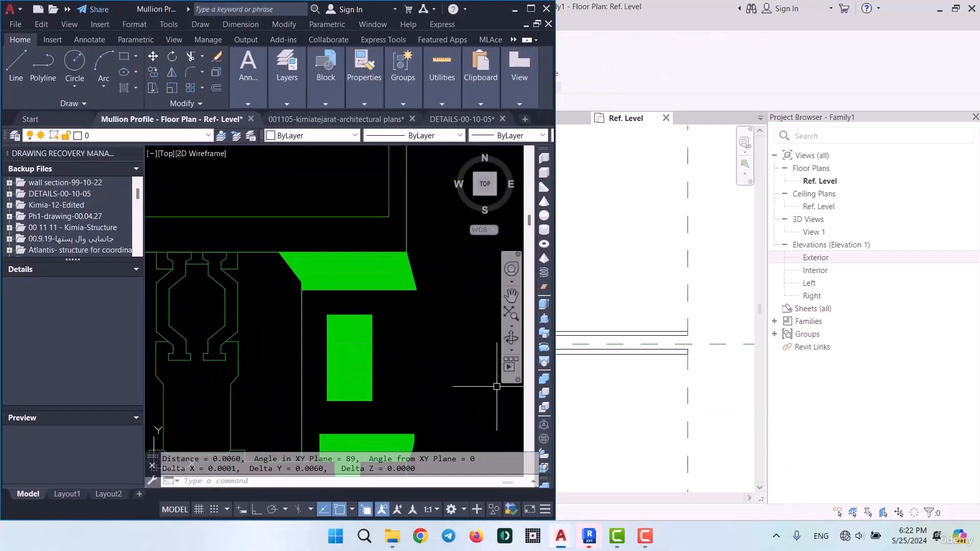
key("Return")
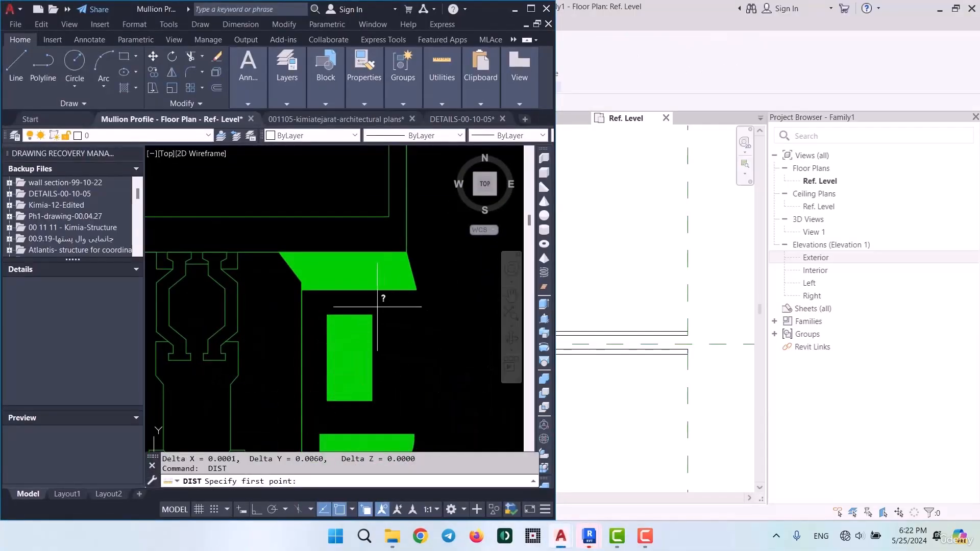
left_click(371, 314)
left_click(372, 401)
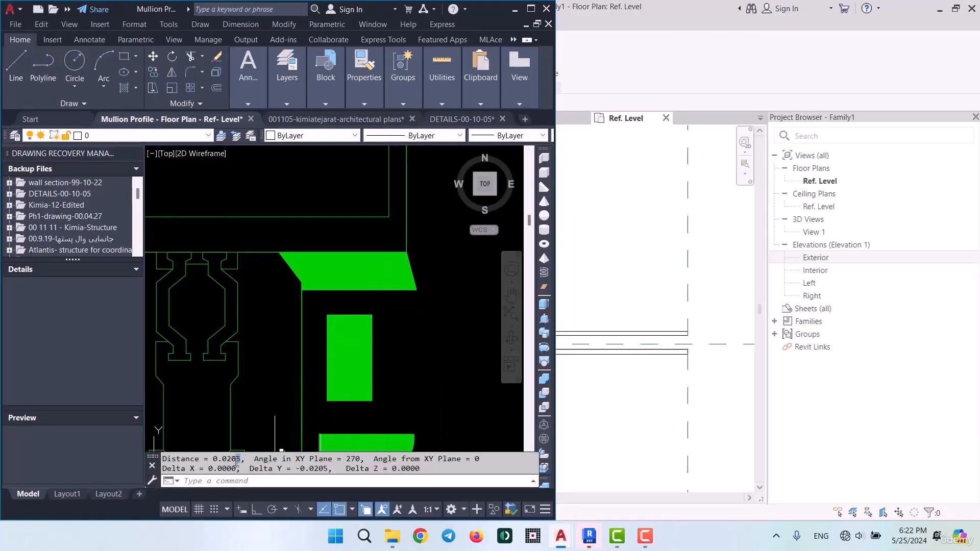
left_click(517, 9)
scroll(548, 293, "up", 3)
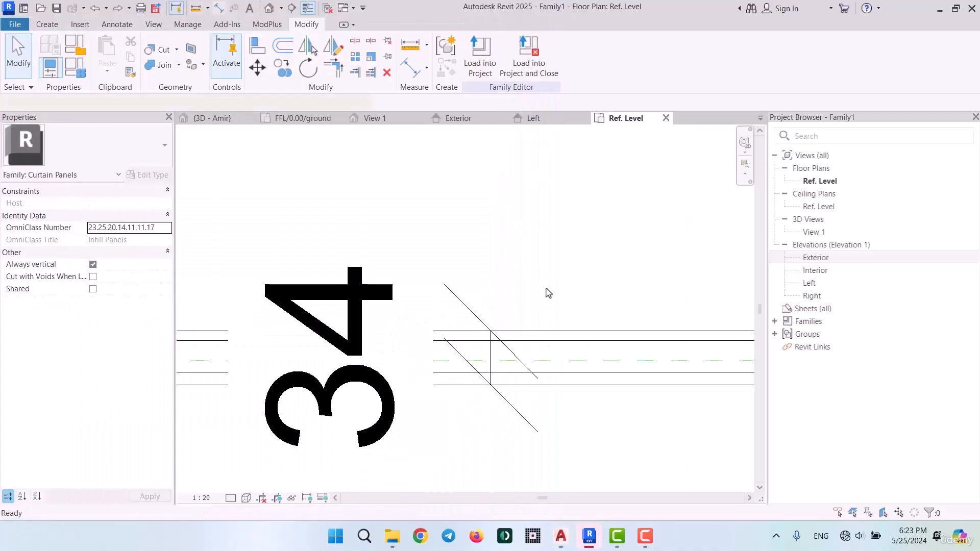
Add an aligned dimension between the inner faces of the two panels for the gap between them
key("d")
key("i")
left_click(579, 341)
left_click(581, 373)
left_click(657, 485)
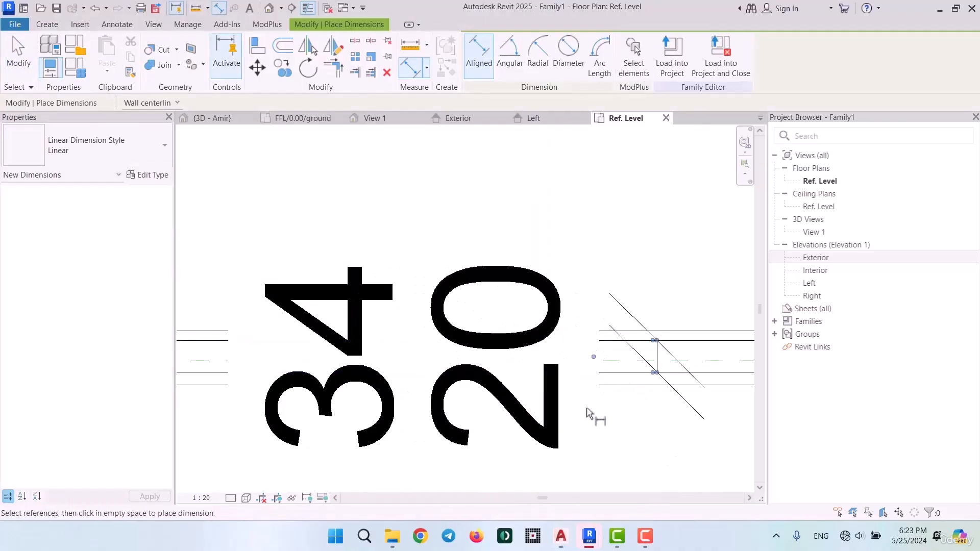
scroll(587, 414, "down", 3)
middle_click_drag(652, 396, 389, 372)
key("Escape")
key("Escape")
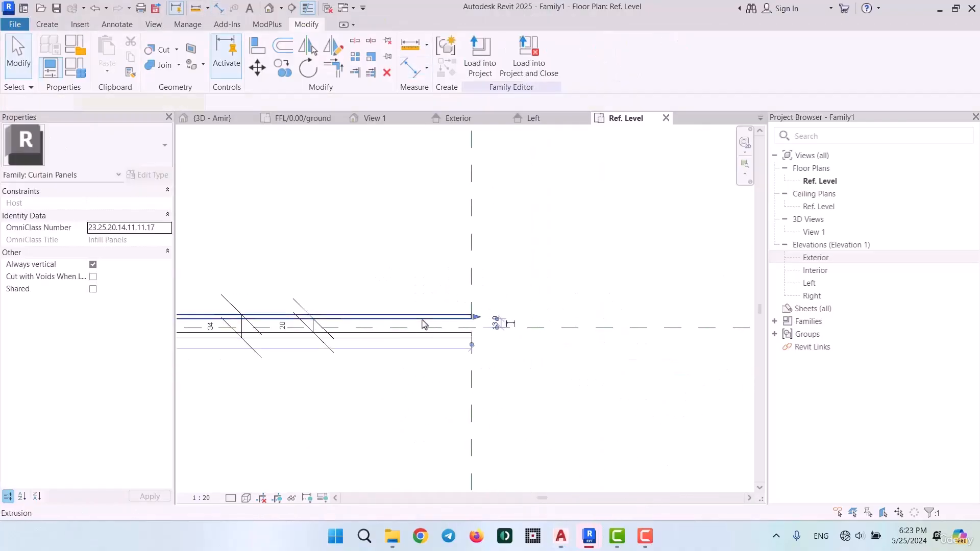
Set the gap between the two panels to 20.5 mm by shifting the exterior panel
left_click(424, 324)
scroll(288, 326, "up", 5)
left_click(278, 322)
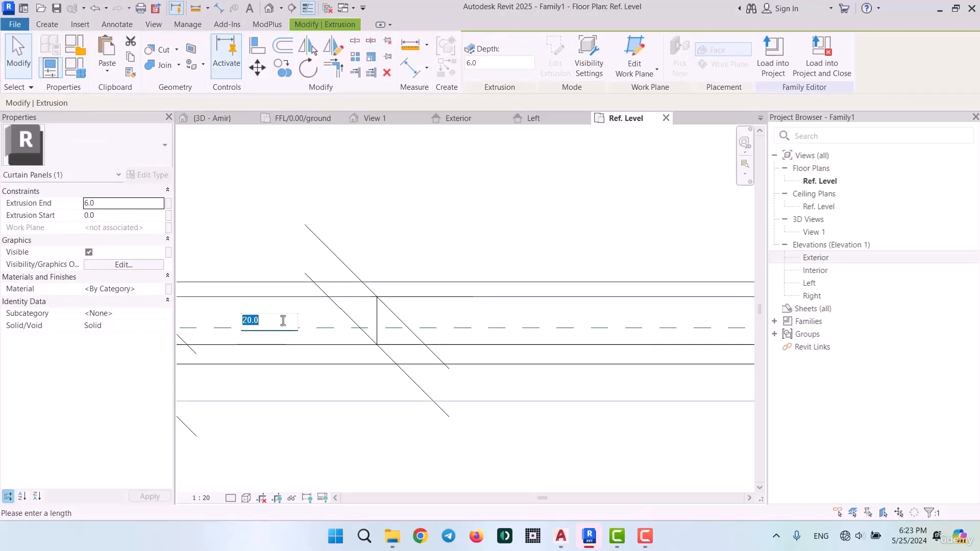
type("20.5")
key("Return")
key("Escape")
scroll(337, 293, "down", 3)
scroll(337, 296, "down", 2)
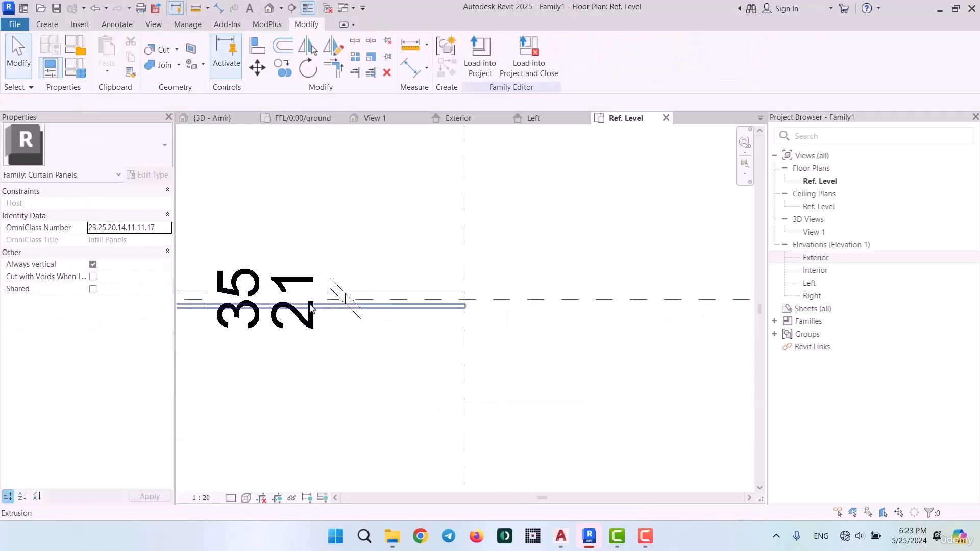
Measure the overall thickness at the panels' right end from the upper outer corner to the lower outer corner
left_click(199, 9)
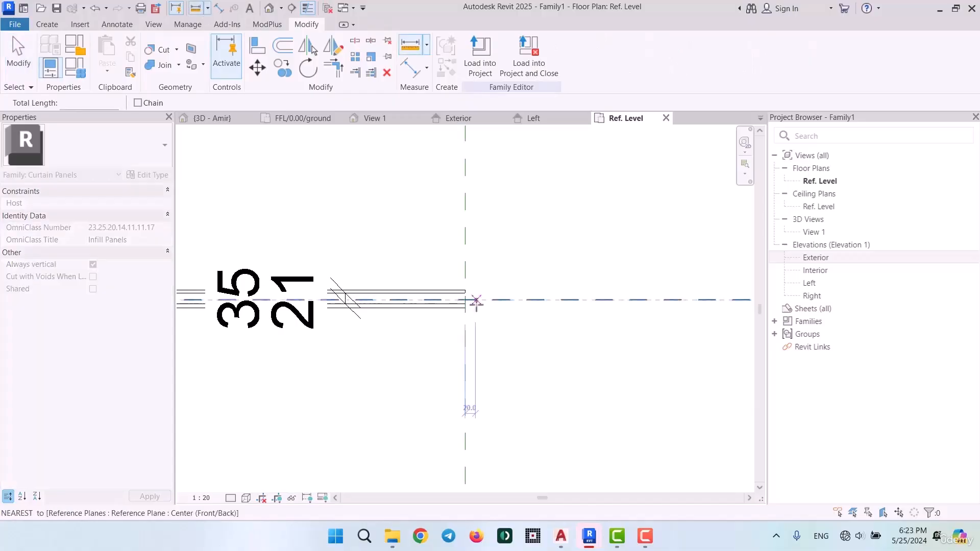
scroll(459, 286, "up", 3)
left_click(440, 266)
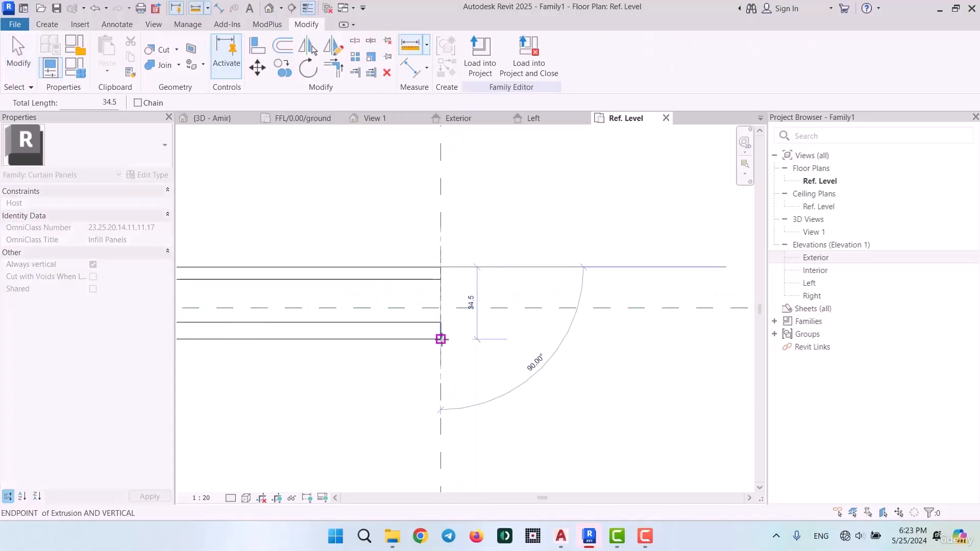
left_click(441, 339)
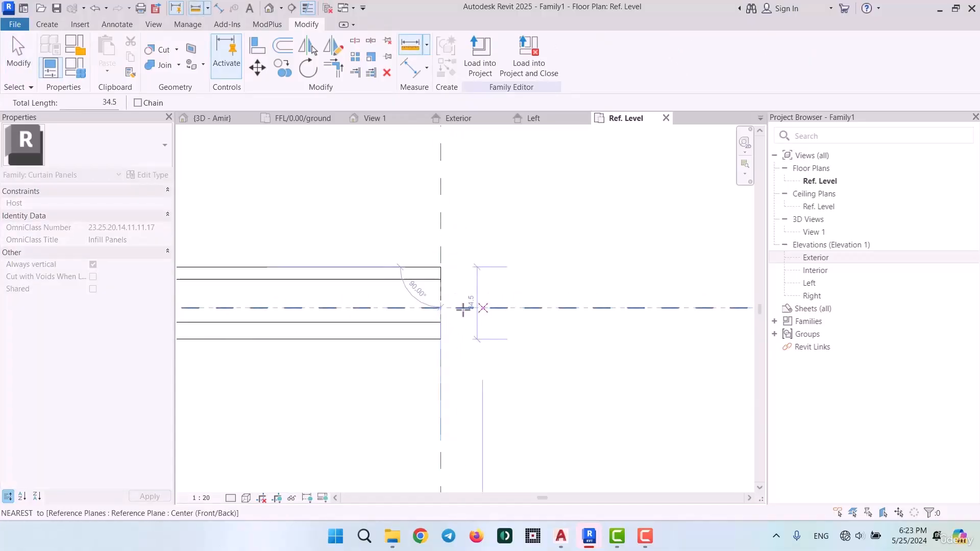
scroll(618, 331, "down", 8)
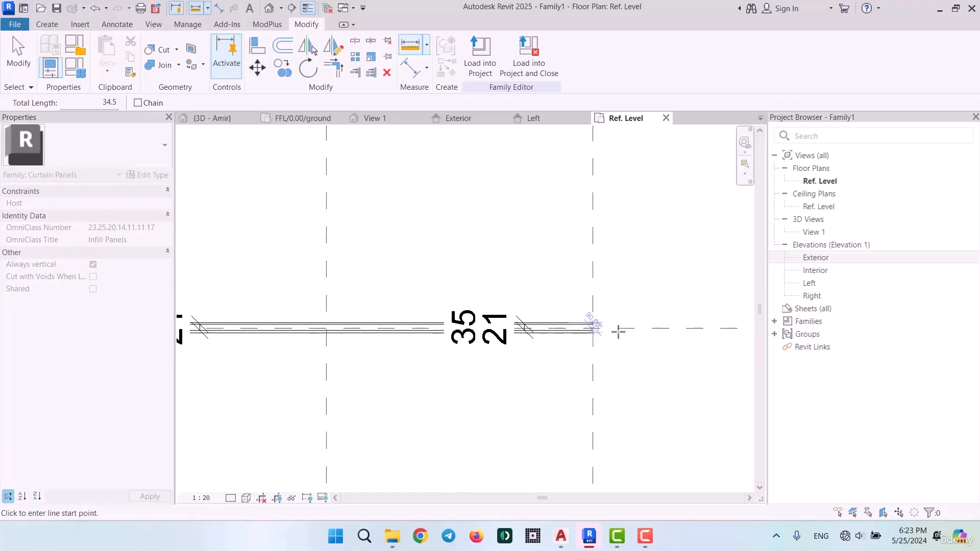
key("Escape")
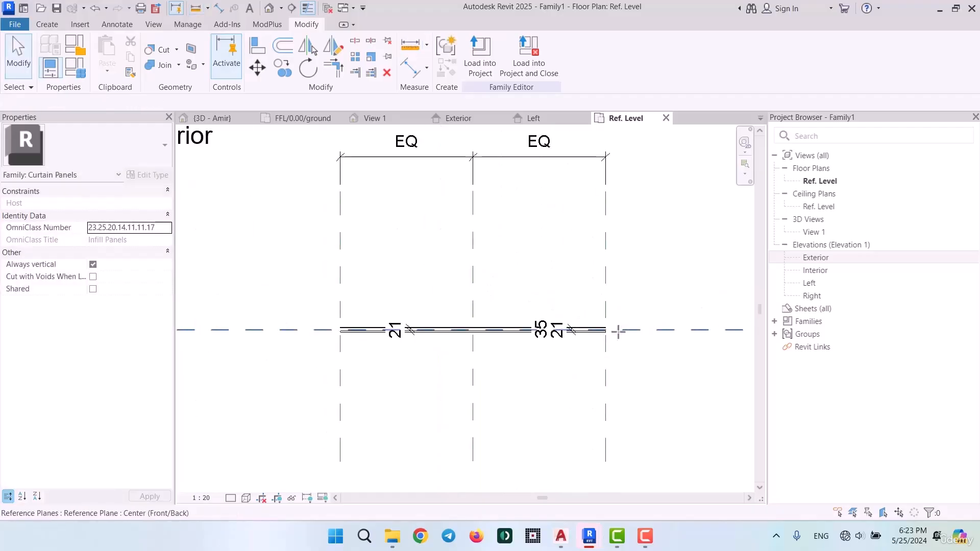
Delete the duplicate gap dimension on the left half of the panels
left_click(397, 341)
key("Escape")
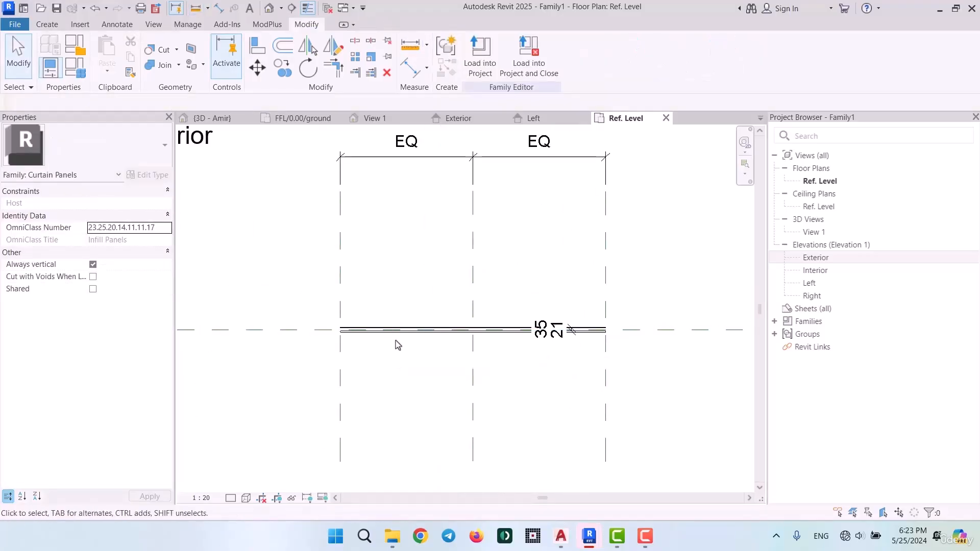
scroll(586, 328, "up", 5)
scroll(594, 327, "down", 3)
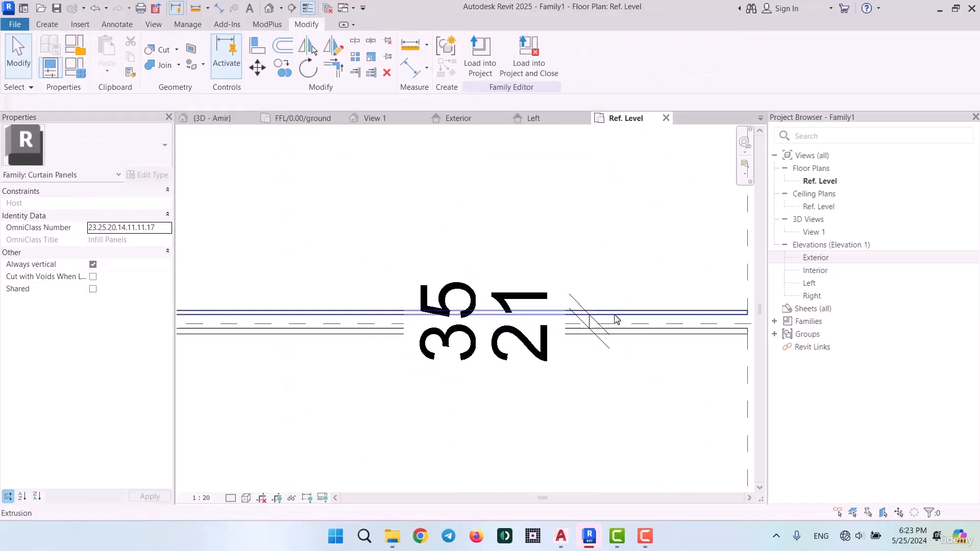
scroll(589, 320, "up", 4)
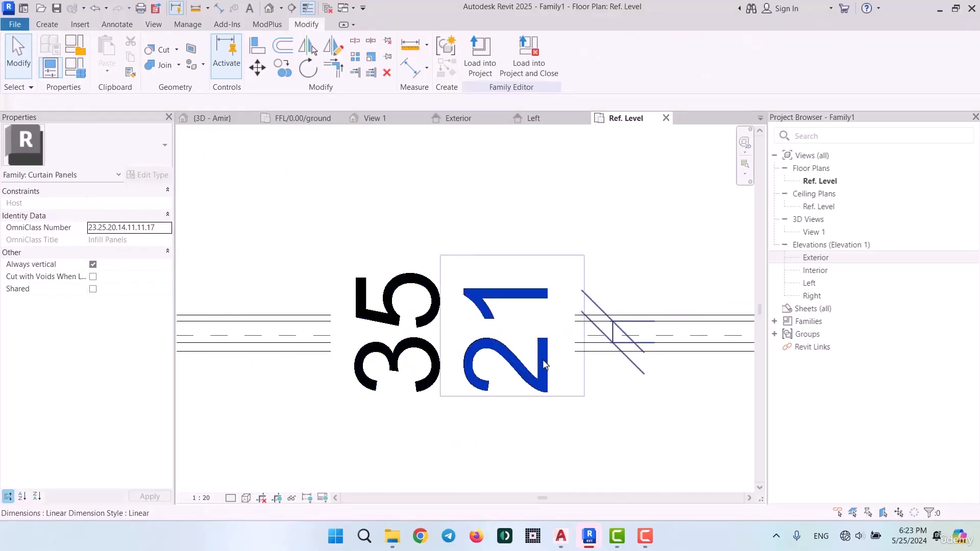
left_click(543, 365)
scroll(597, 326, "down", 3)
scroll(598, 326, "down", 1)
key("Escape")
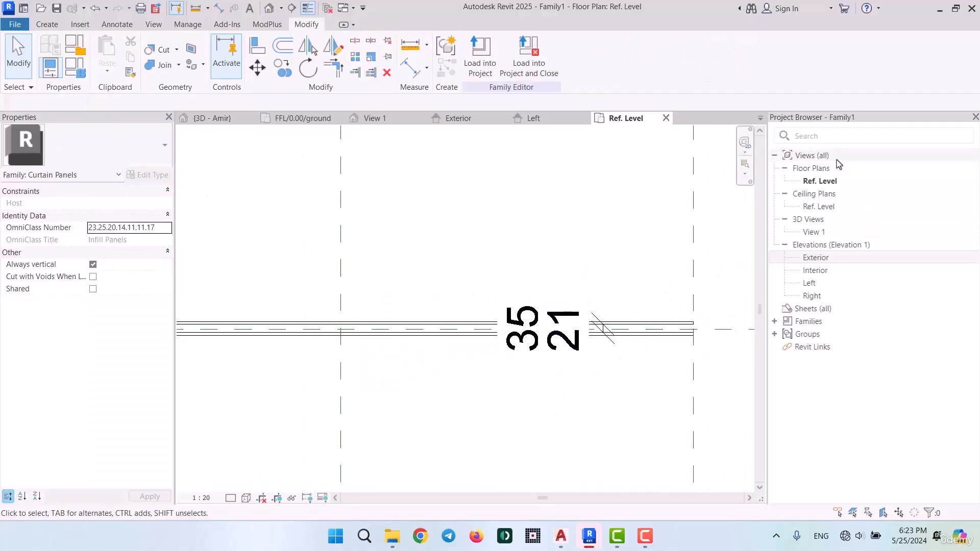
Check the extents of both panel extrusions in the Exterior elevation and reset the temporary hiding
left_click(824, 258)
double_click(823, 258)
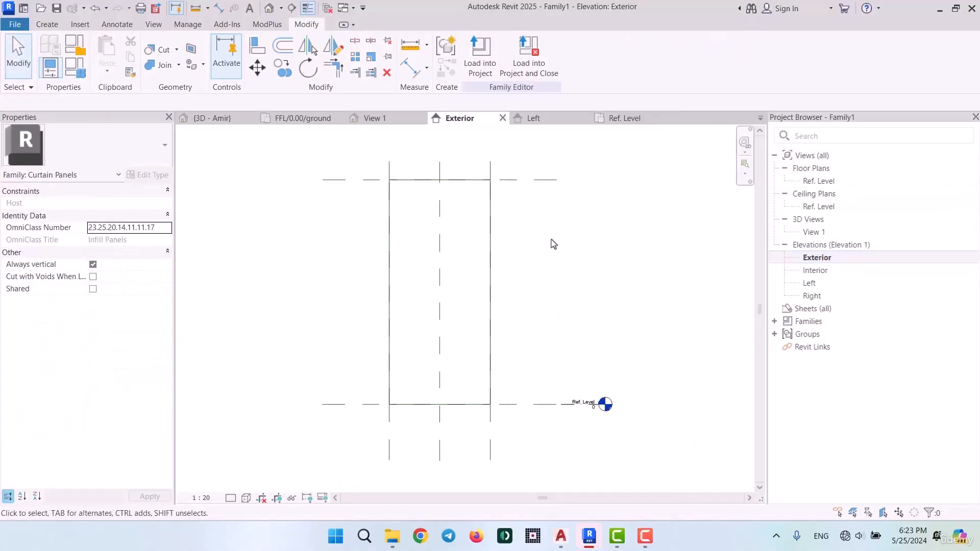
left_click(483, 189)
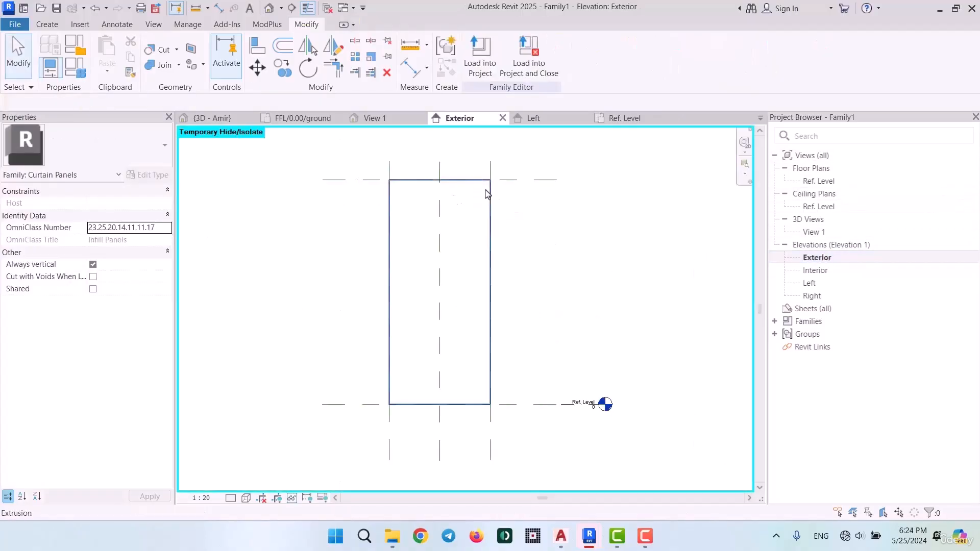
left_click(486, 193)
key("h")
key("r")
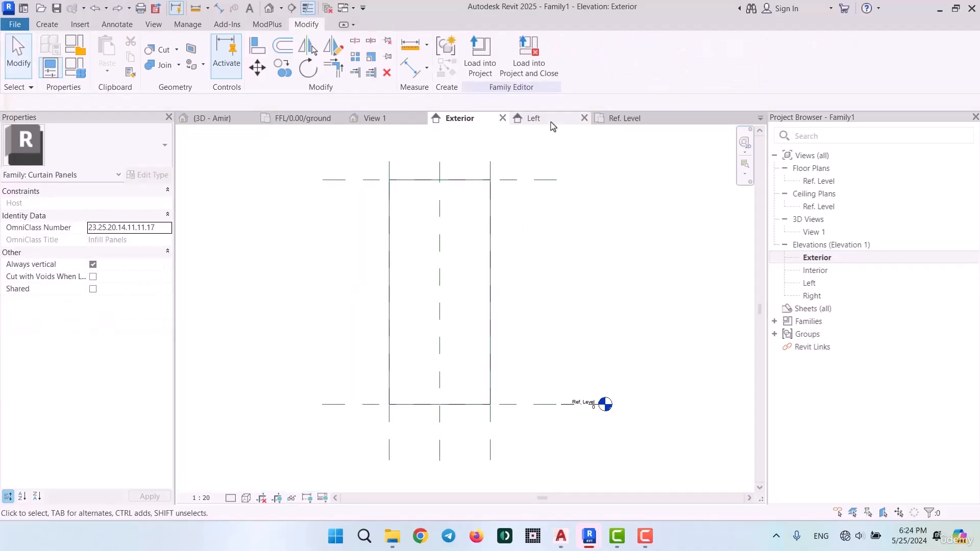
In the Ref. Level plan, link both panels' material to a new type parameter named Material
left_click(618, 118)
left_click(453, 325)
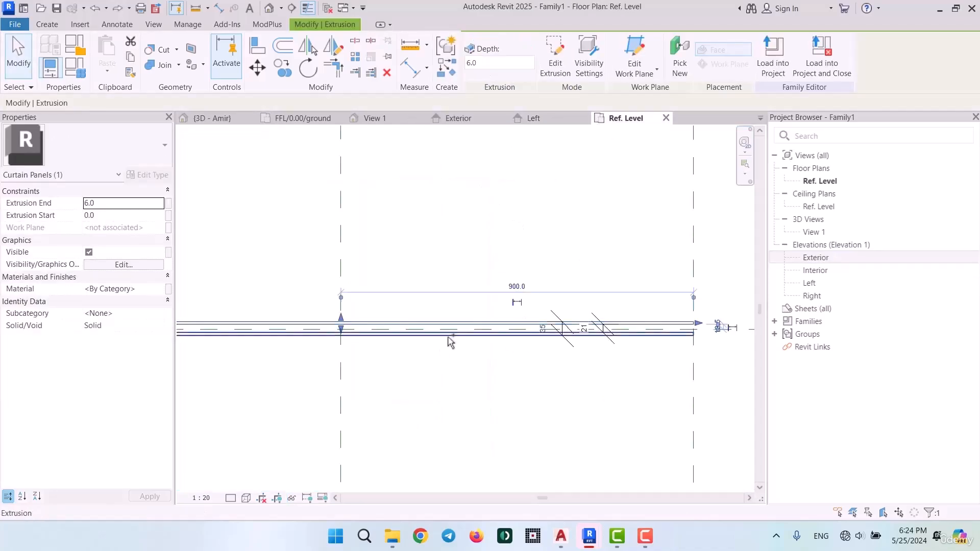
left_click(455, 339, "ctrl")
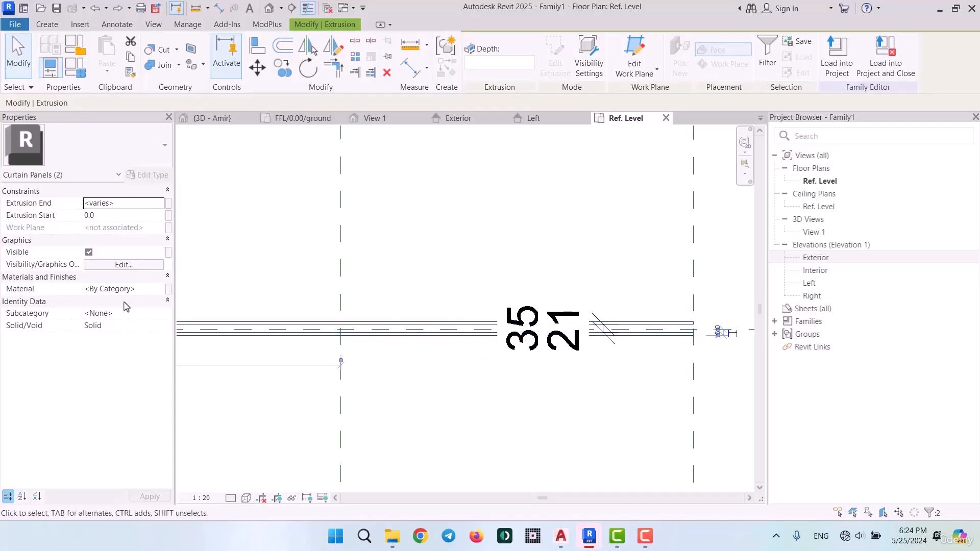
left_click(169, 290)
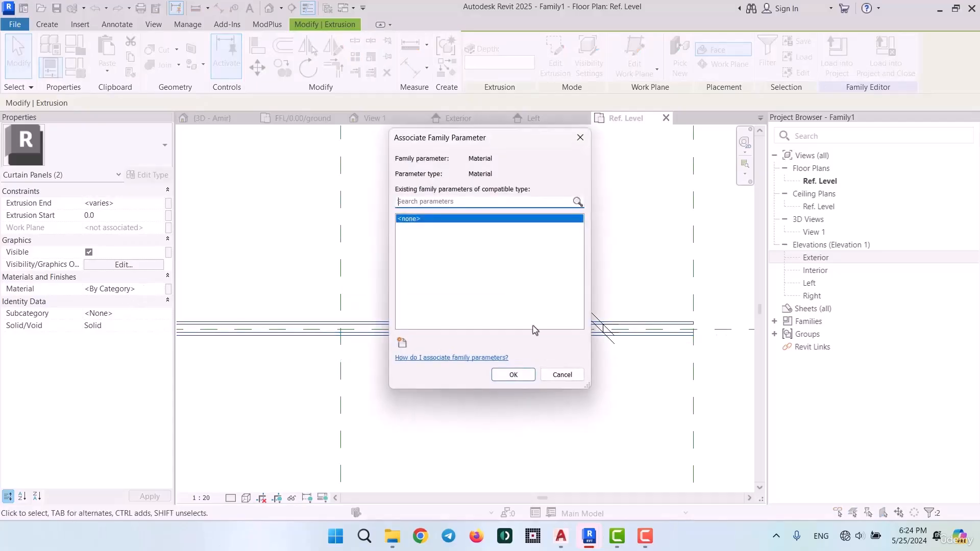
left_click(403, 343)
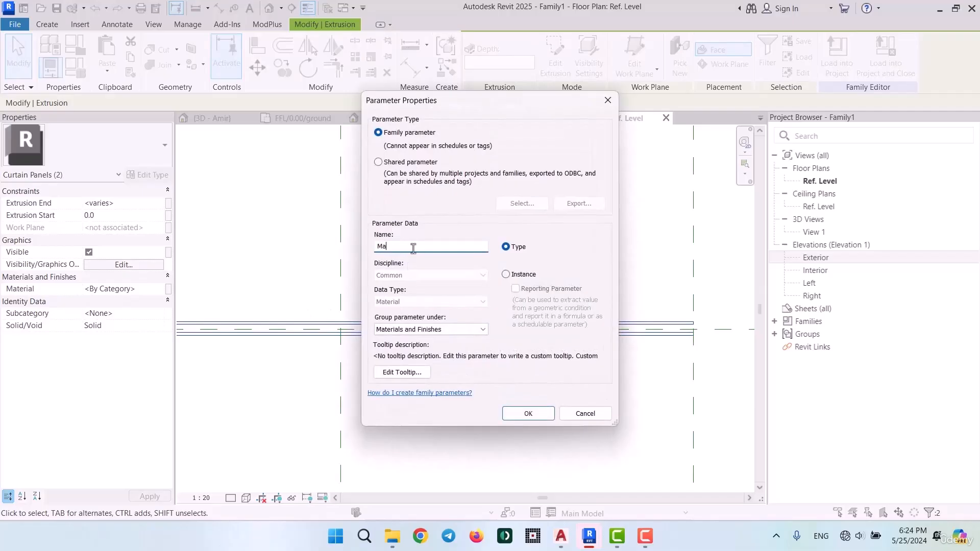
left_click(526, 412)
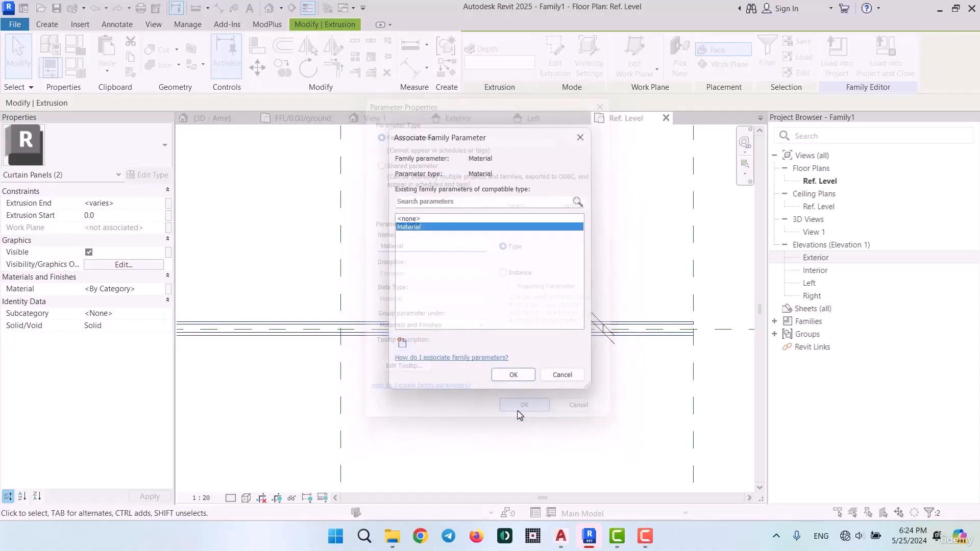
left_click(515, 374)
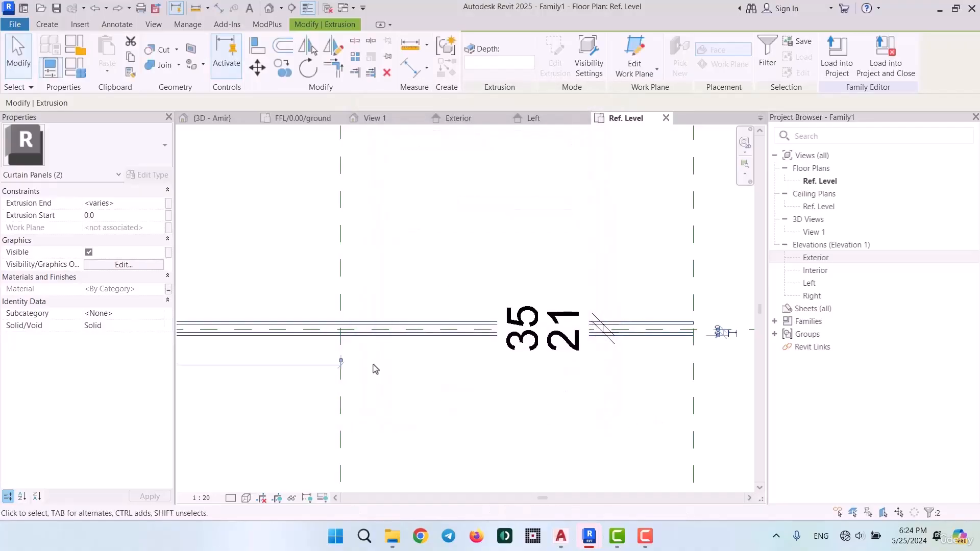
left_click(550, 404)
Start saving the family and browse on drive D through Work, Packages and BIMITO to the Kimia Families folder
scroll(526, 347, "down", 3)
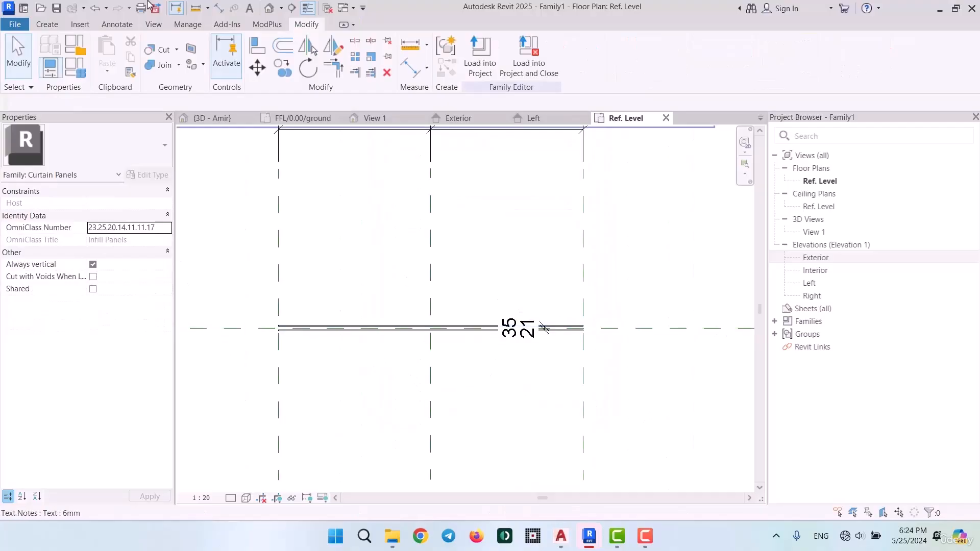
left_click(57, 9)
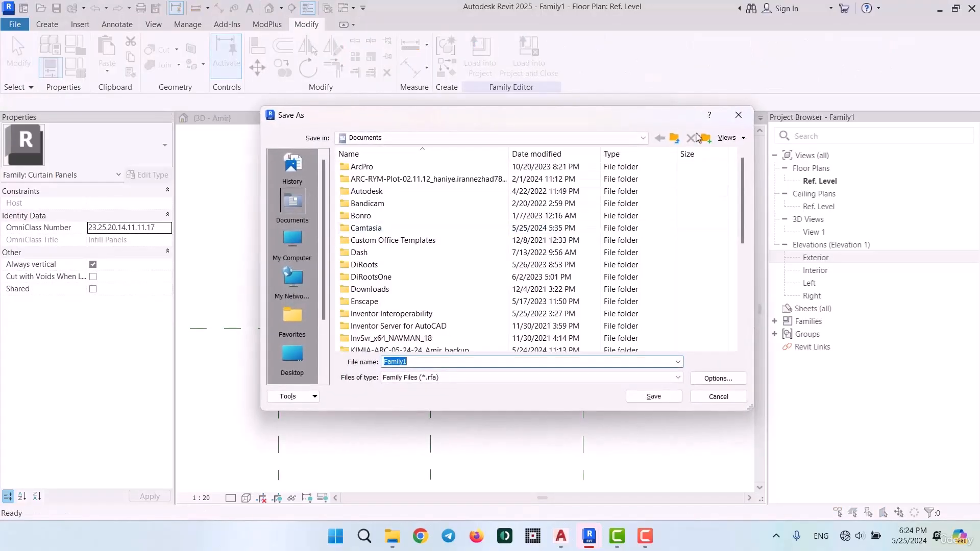
left_click(277, 237)
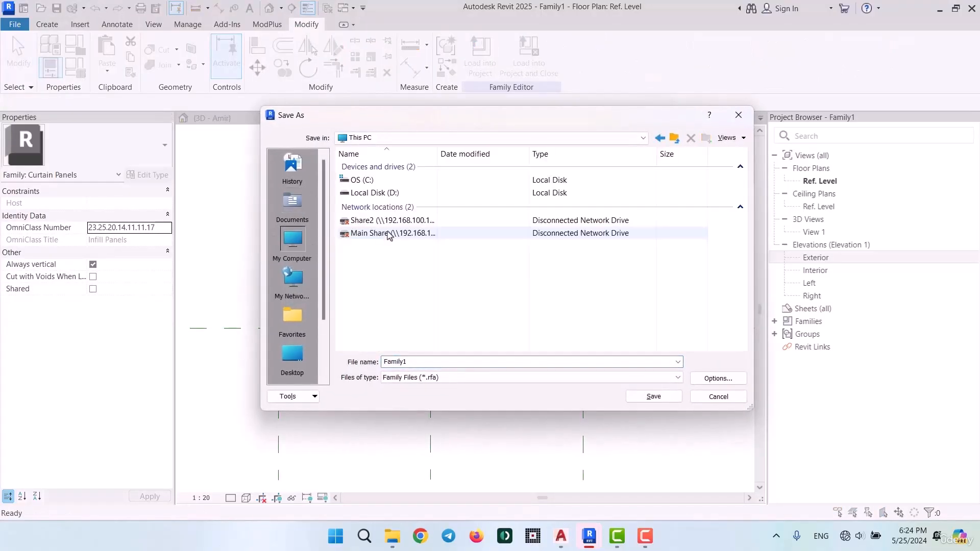
double_click(398, 193)
double_click(375, 313)
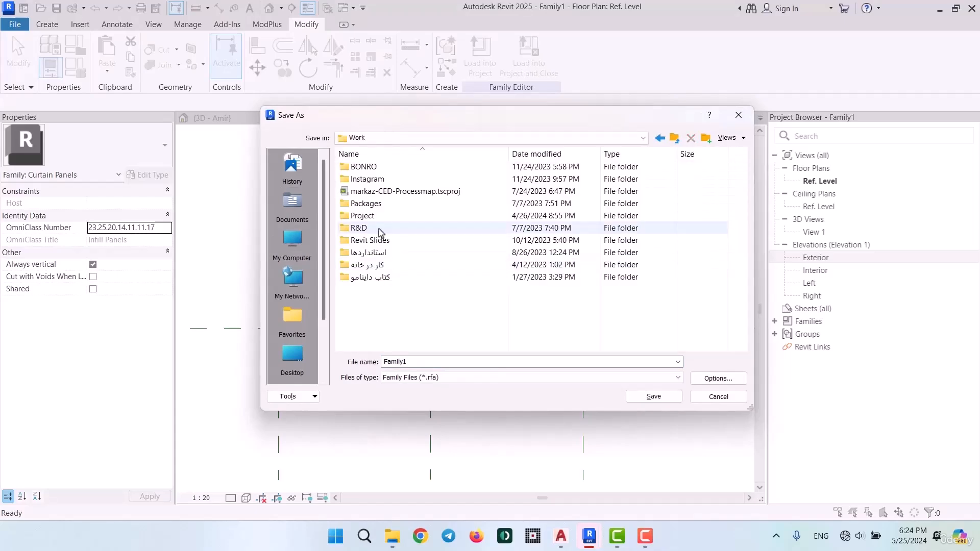
double_click(378, 204)
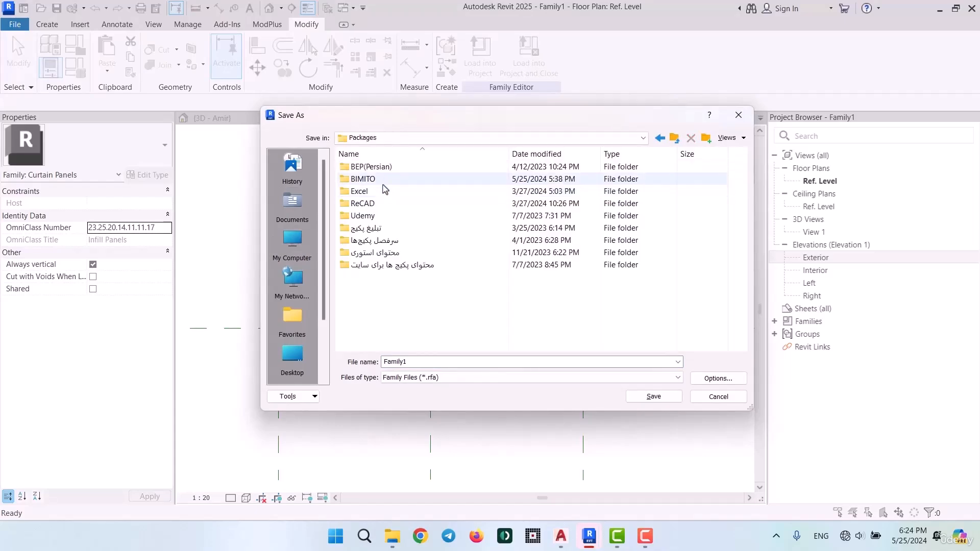
double_click(384, 181)
double_click(384, 190)
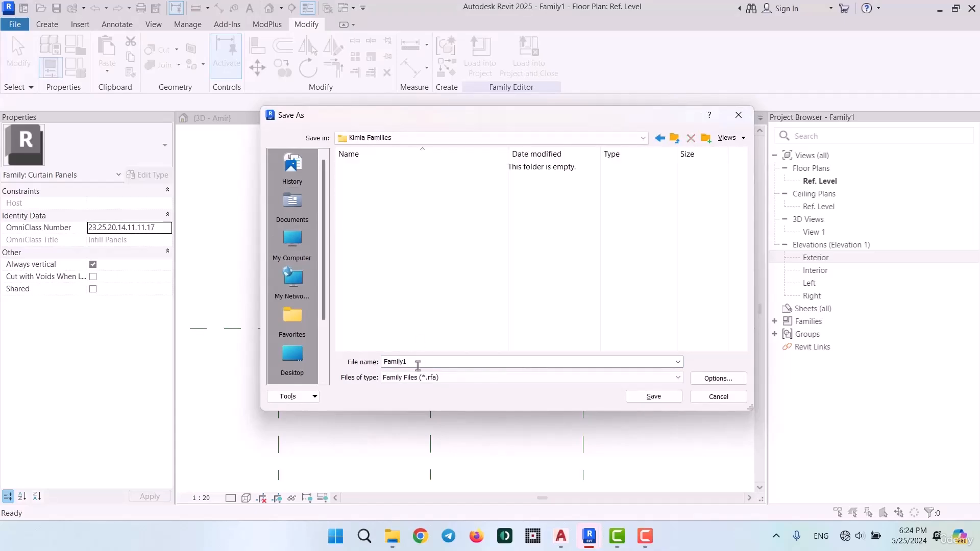
Name the family file Kimia-Elevation Curtain wall panel and save it in the Kimia Families folder
double_click(417, 363)
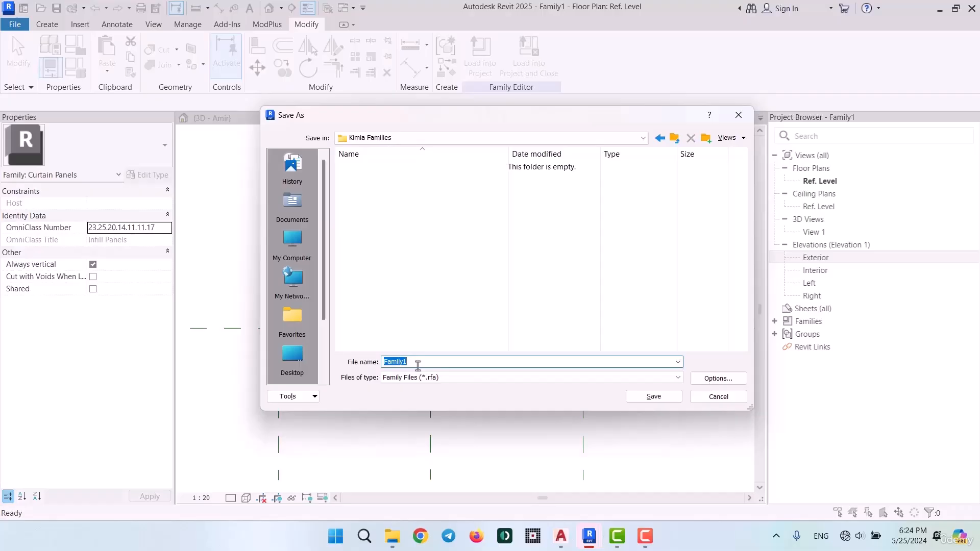
type("Curt")
type("mia")
type("/")
type("elevation")
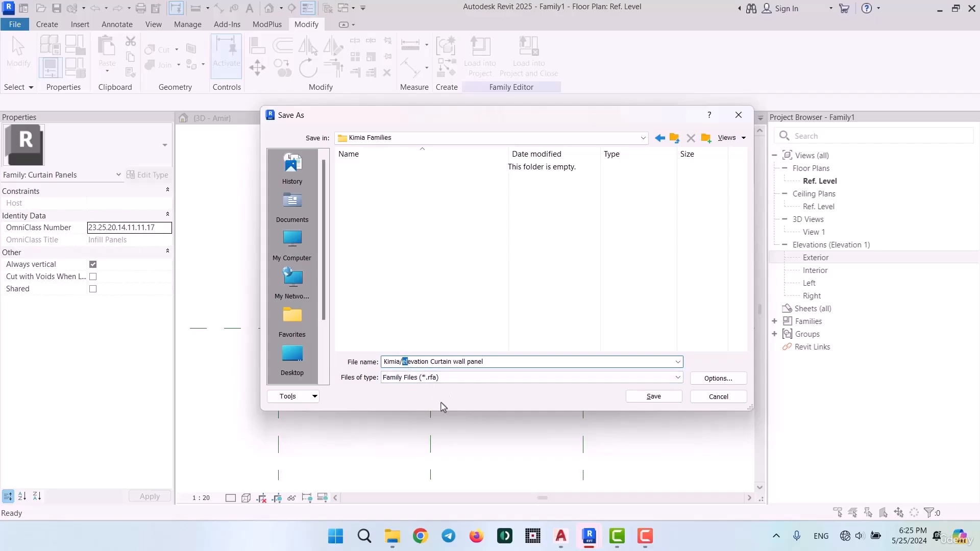
type(" E")
key("BackSpace")
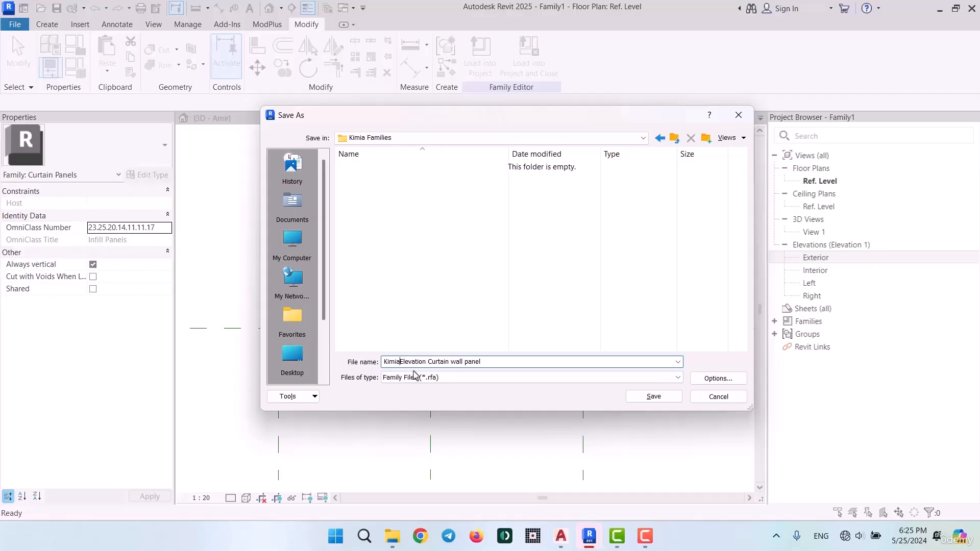
type("-")
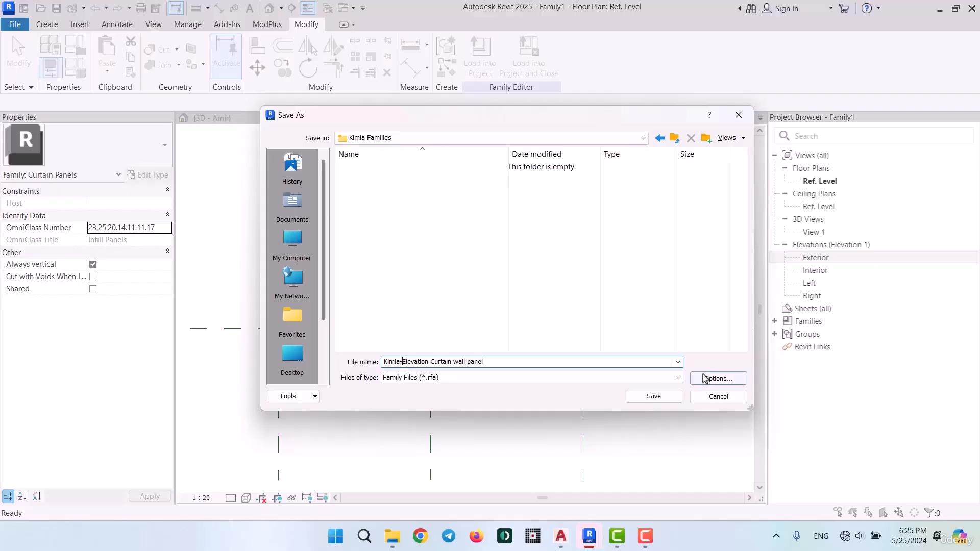
left_click(654, 396)
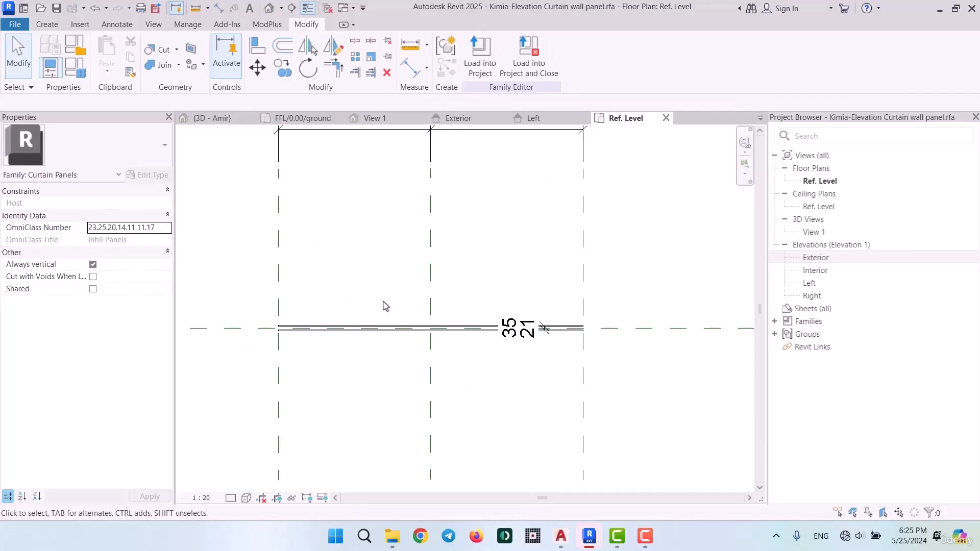
Load the saved curtain panel family into the KIMIA architectural project
scroll(442, 332, "up", 4)
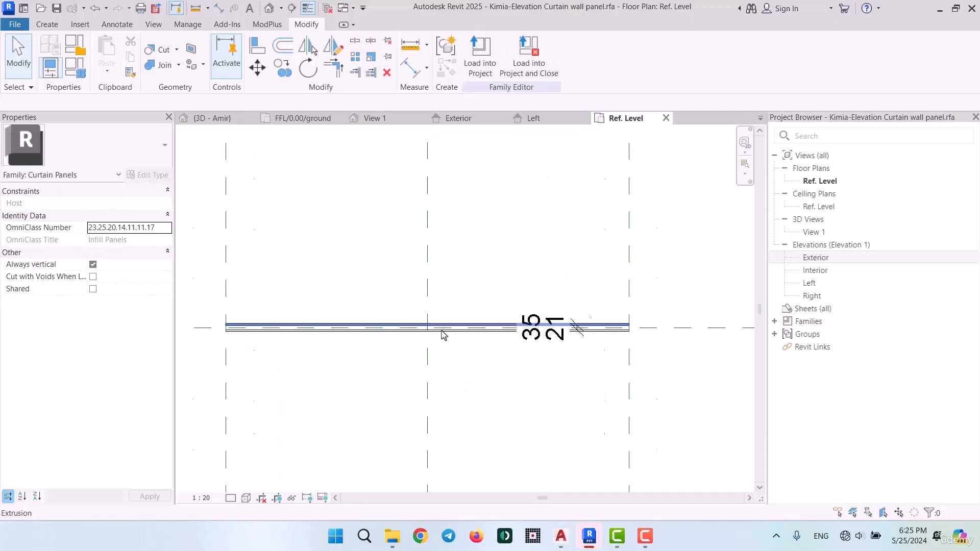
left_click(485, 61)
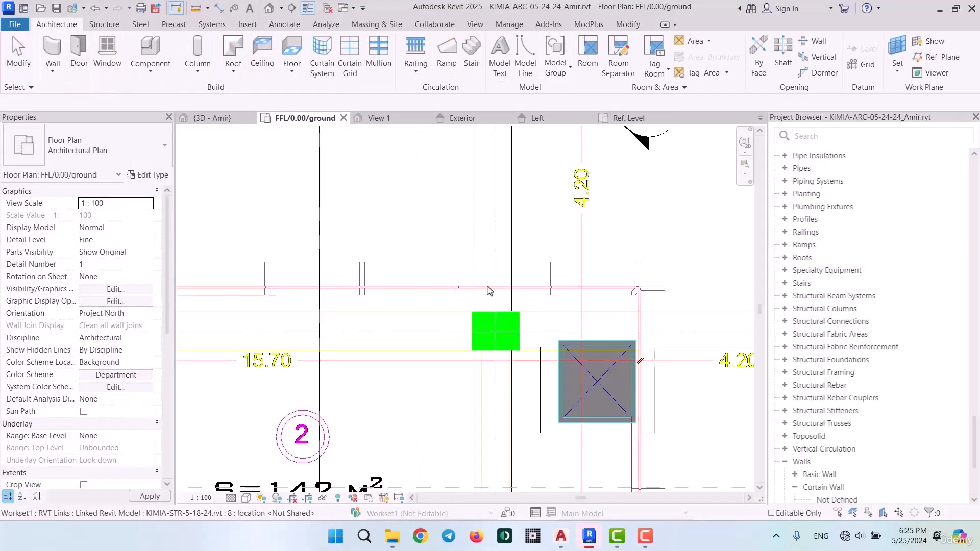
Assign the Kimia-Elevation Curtain wall panel family as the curtain panel of the Kimia/Facade/200cm wall type
scroll(500, 181, "down", 1)
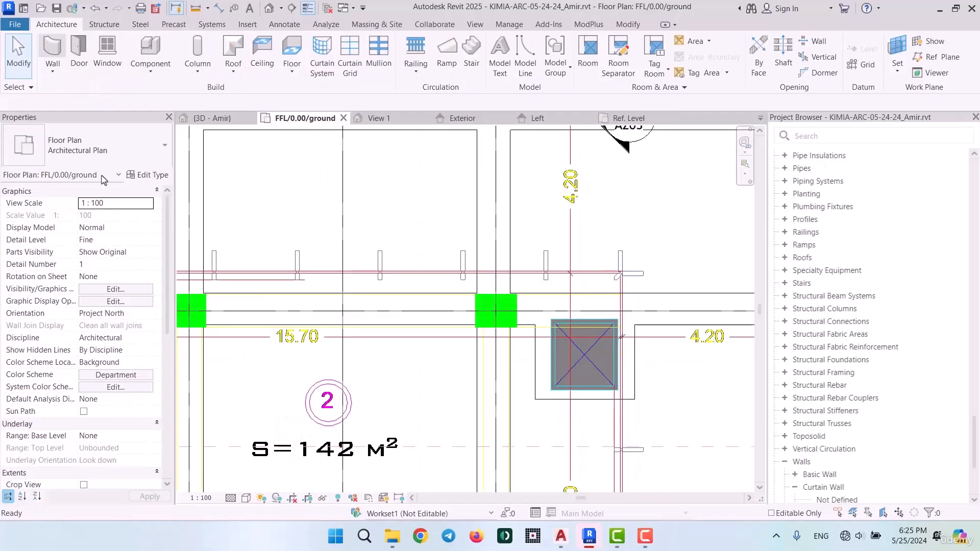
key("w")
key("a")
left_click(152, 175)
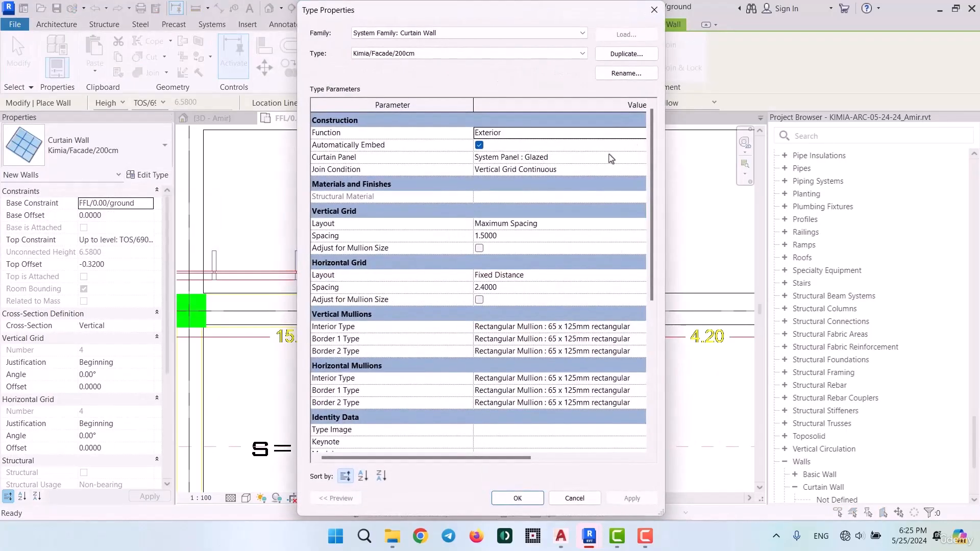
left_click(641, 158)
left_click(632, 159)
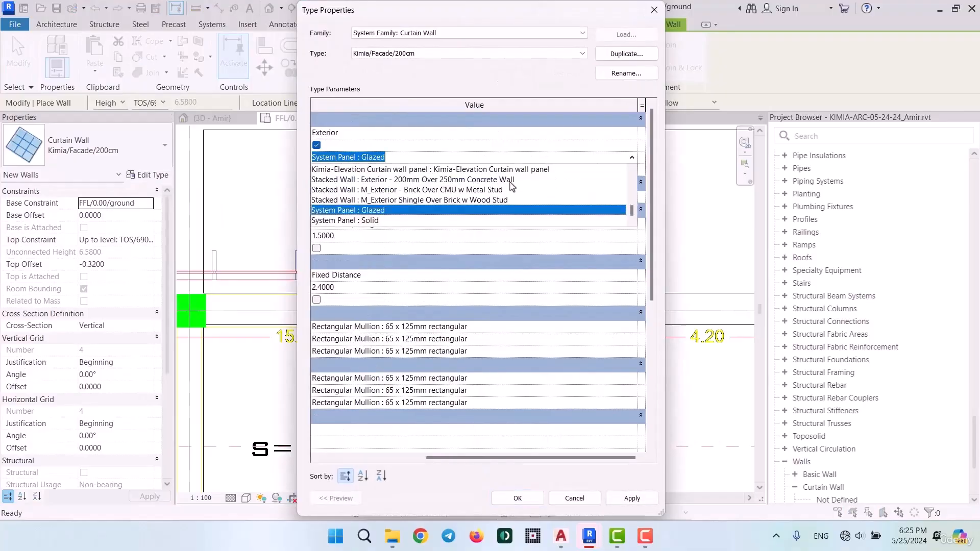
scroll(438, 191, "up", 3)
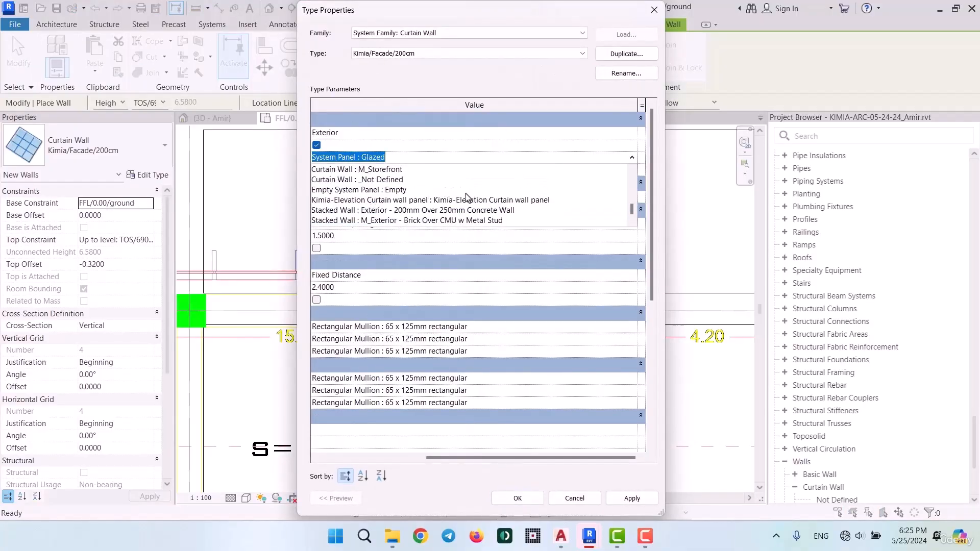
left_click(503, 201)
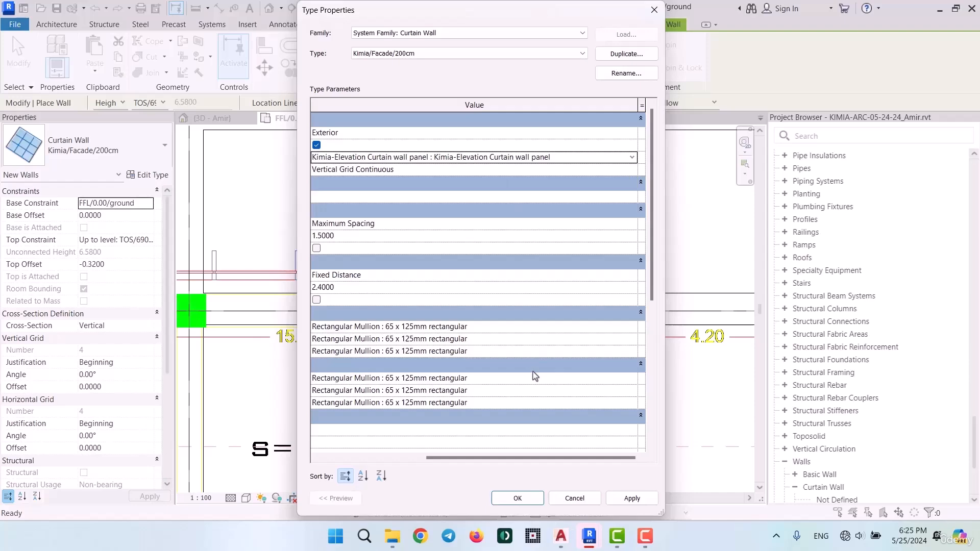
left_click(517, 499)
Draw a straight horizontal Kimia/Facade/200cm curtain wall in the ground floor plan, just above the facade line near the 4.20 dimension
left_click(386, 211)
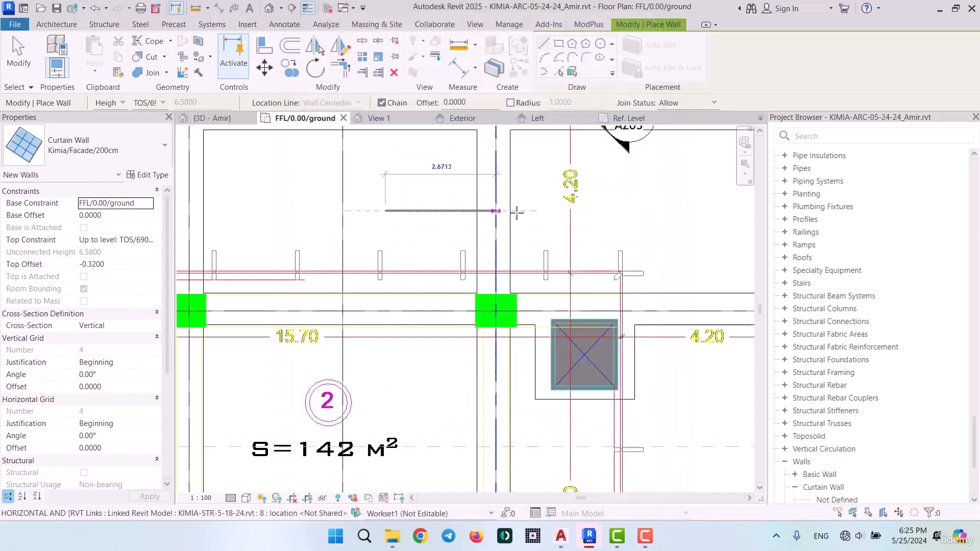
left_click(635, 211)
scroll(630, 206, "up", 6)
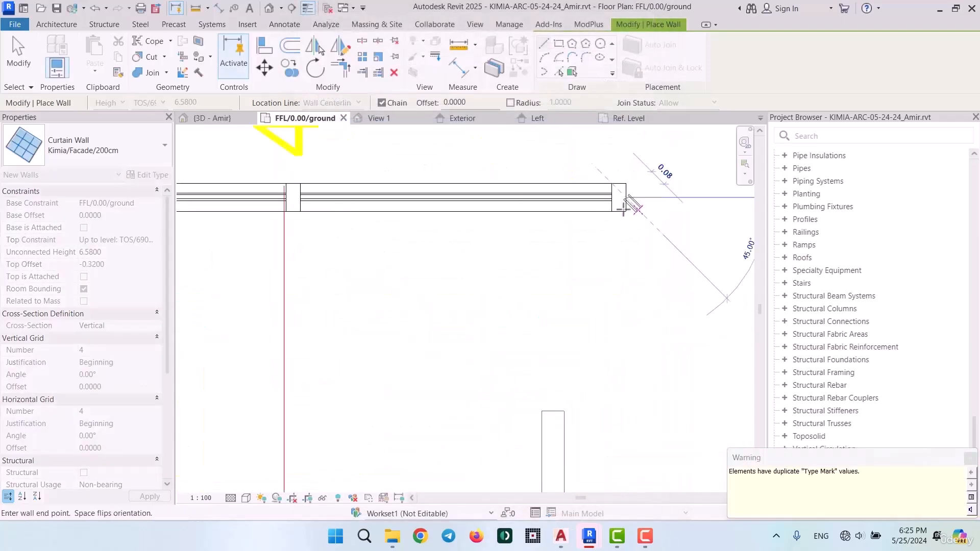
key("Escape")
key("Escape")
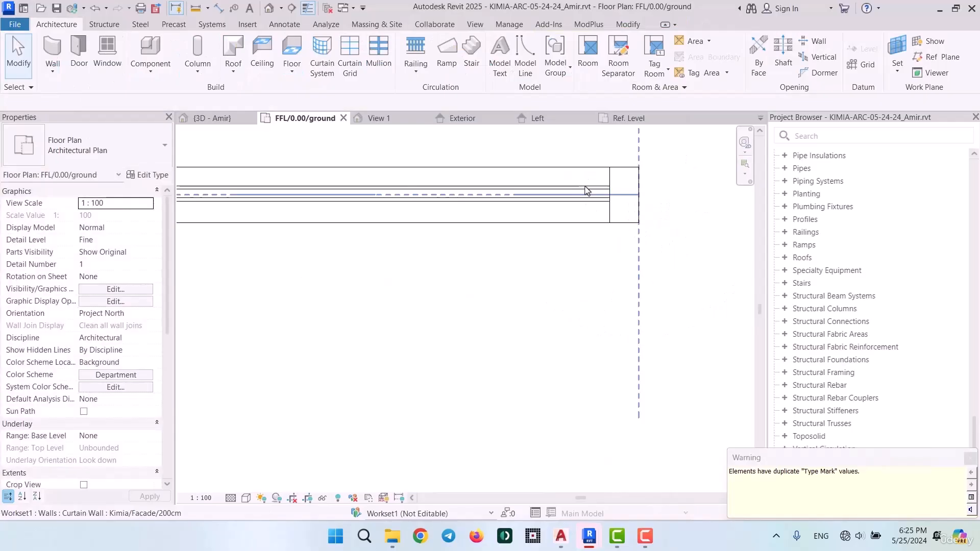
scroll(606, 190, "up", 2)
scroll(606, 187, "up", 4)
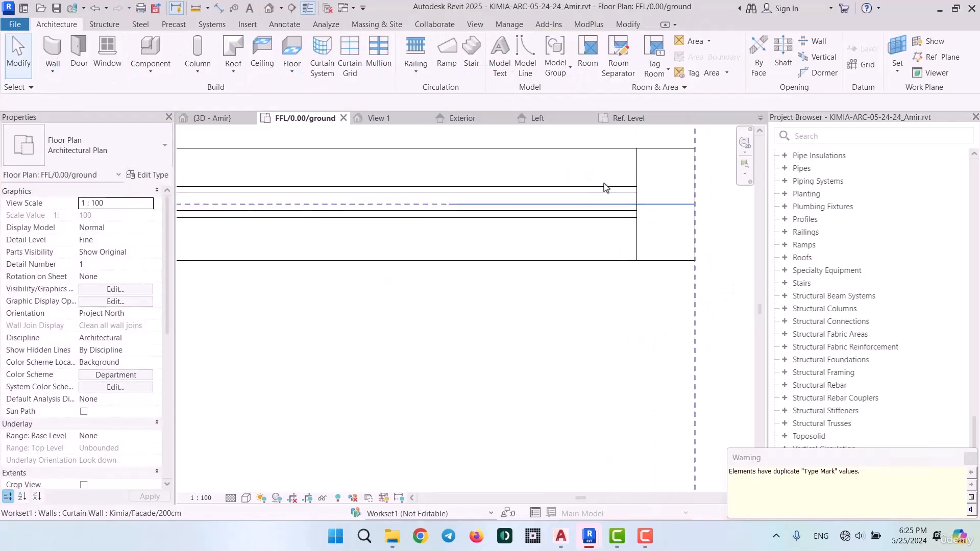
scroll(606, 187, "up", 5)
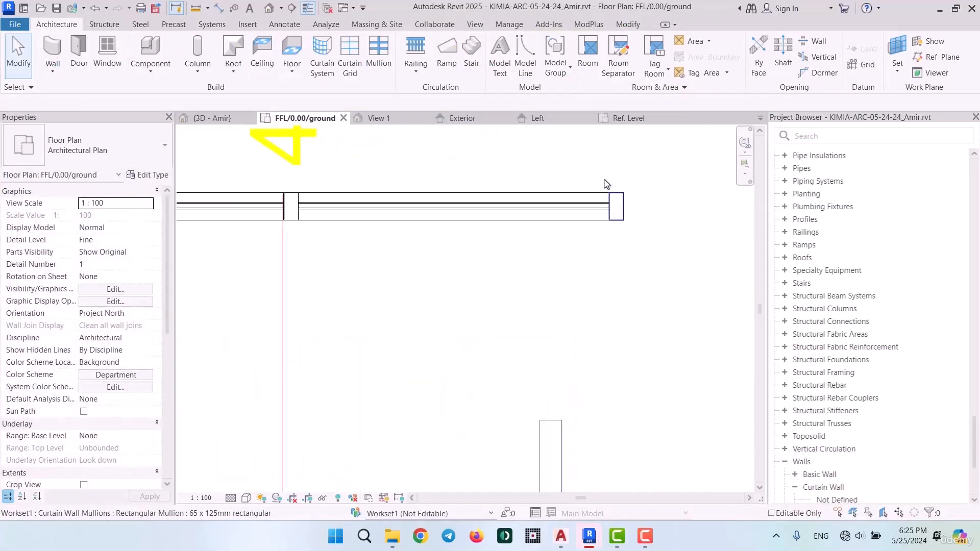
Set the type material of the new wall's Kimia-Elevation Curtain wall panel to Glass
key("Tab")
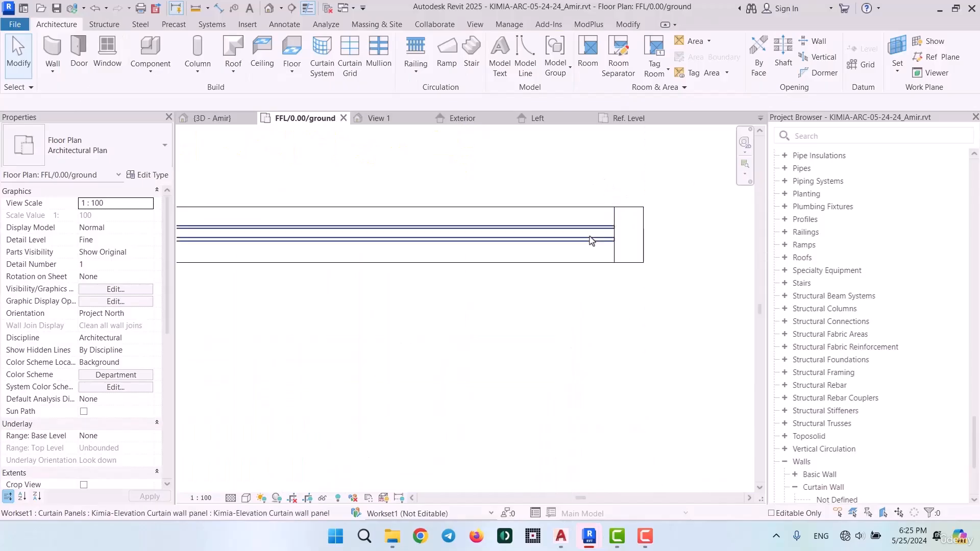
left_click(590, 240)
left_click(159, 176)
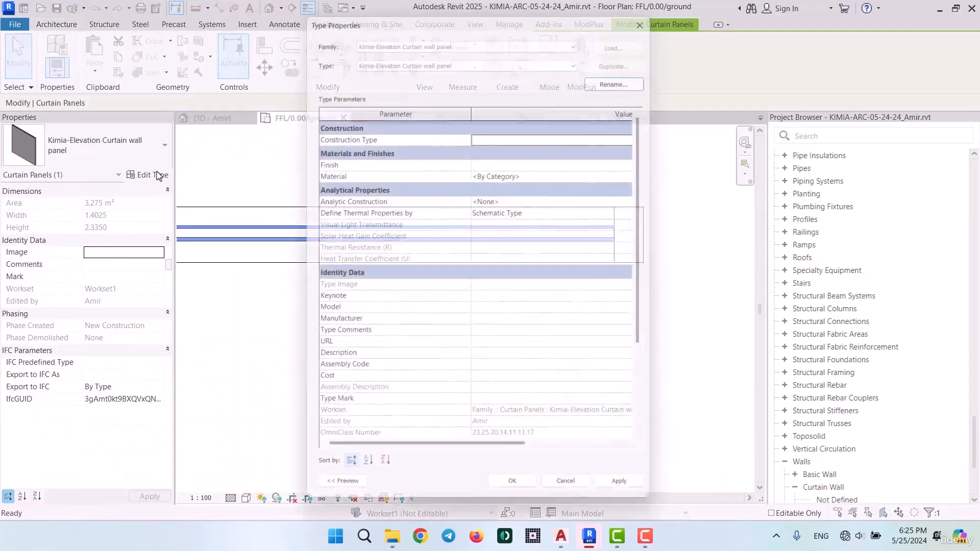
left_click(642, 176)
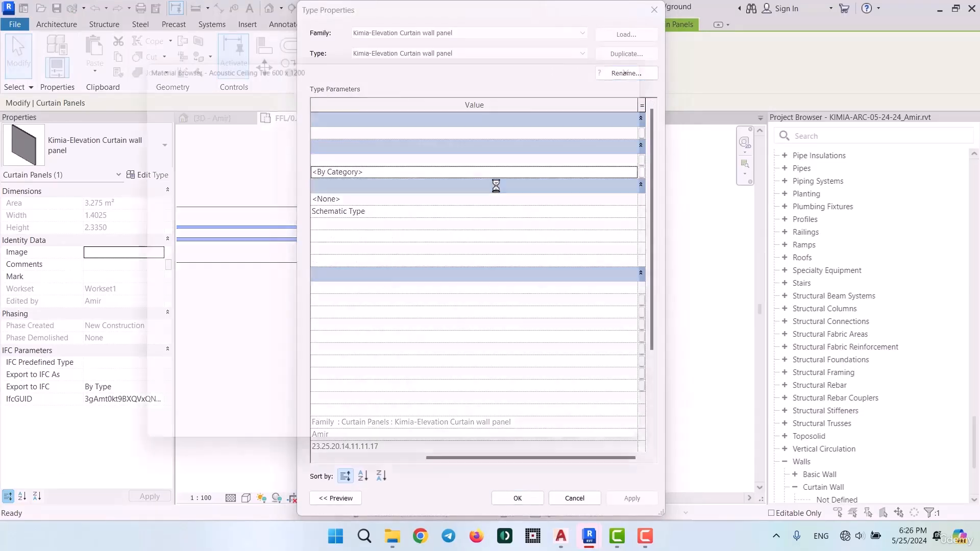
scroll(204, 237, "down", 12)
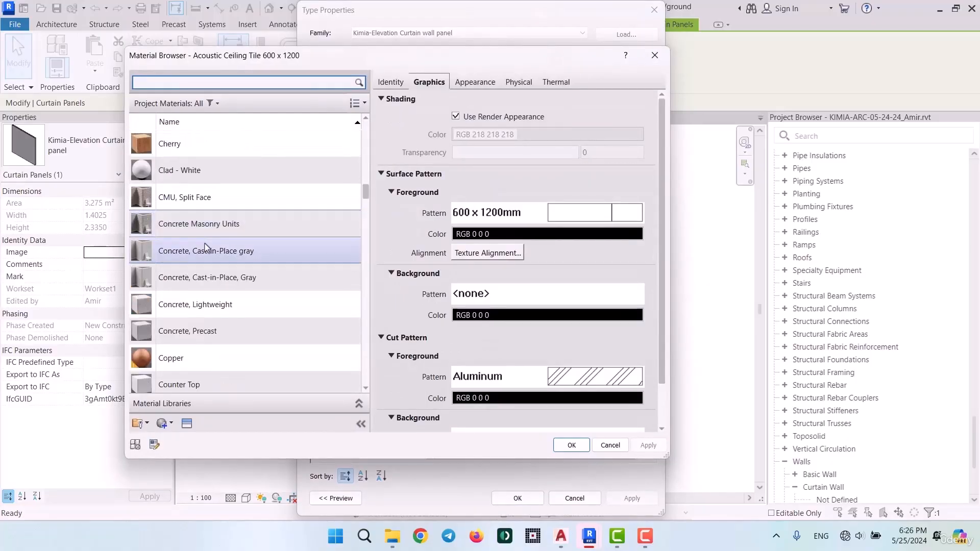
scroll(207, 248, "down", 10)
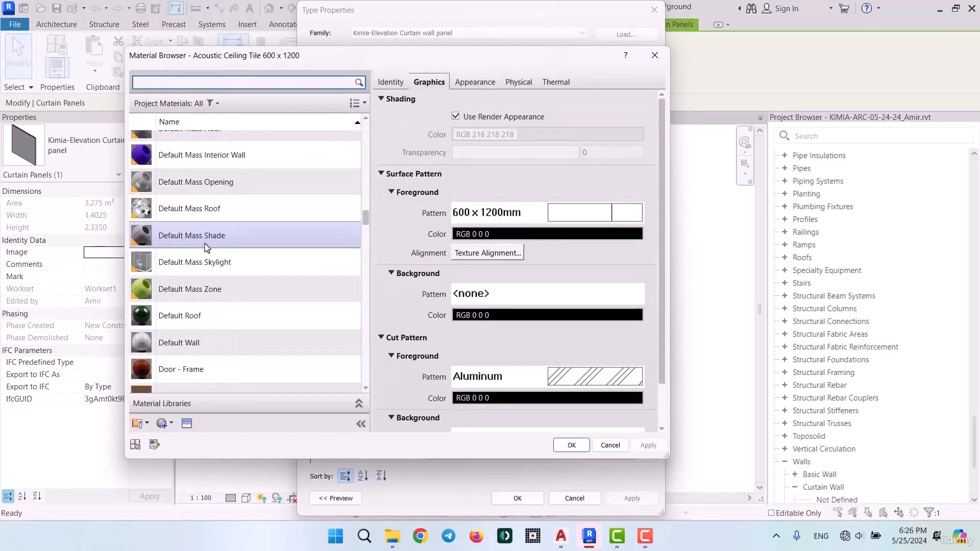
scroll(207, 248, "down", 3)
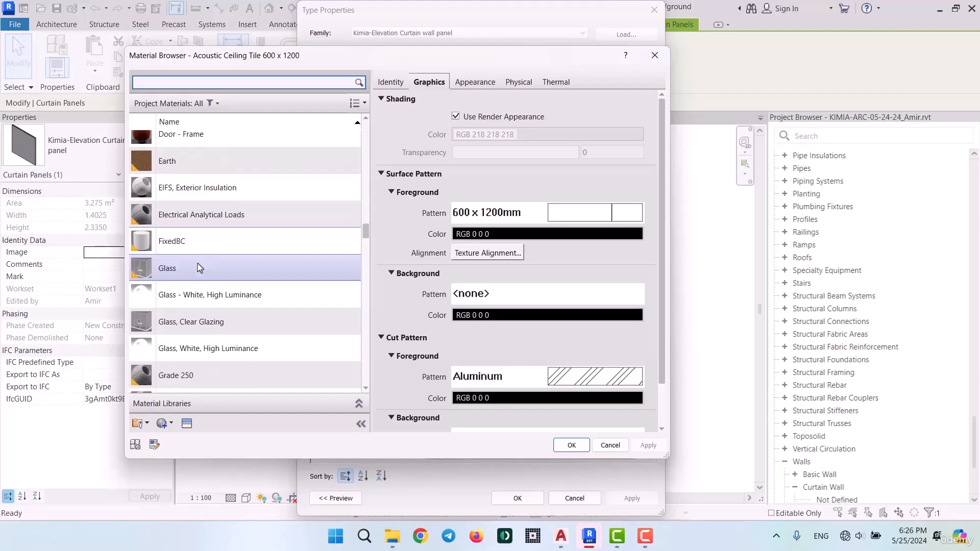
left_click(199, 268)
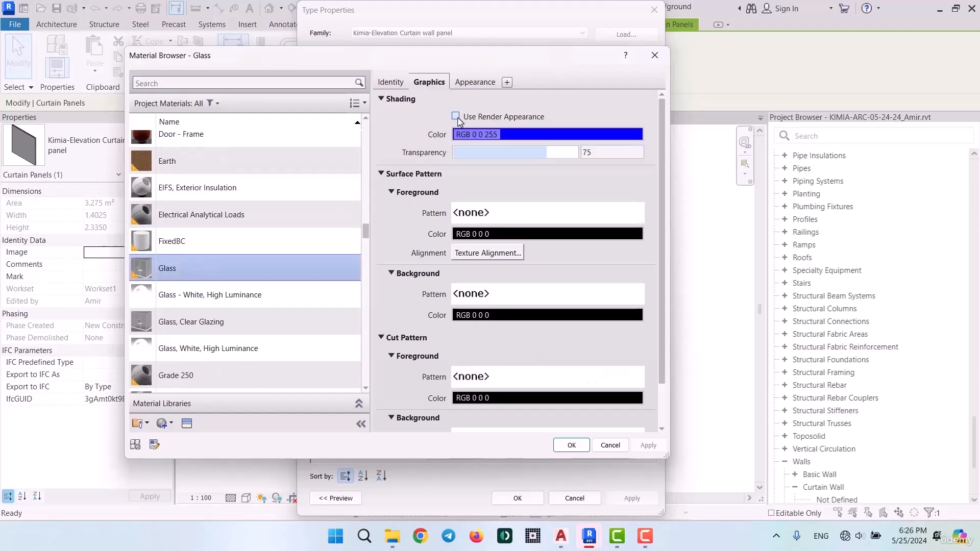
left_click(571, 445)
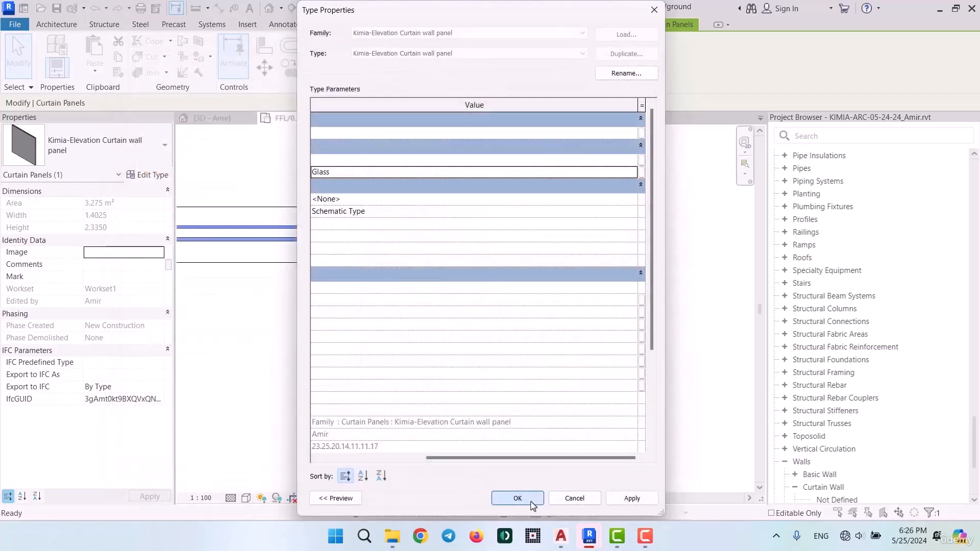
left_click(533, 502)
left_click(547, 315)
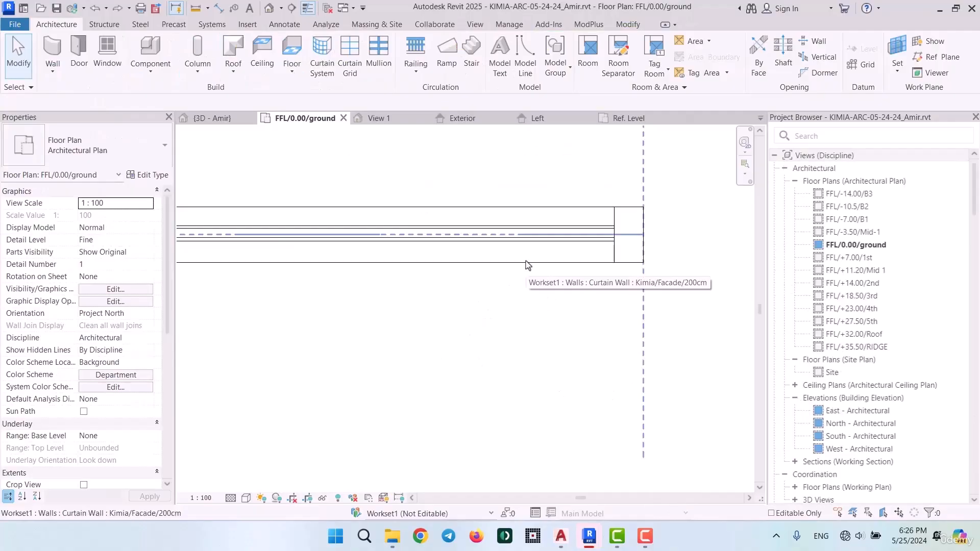
Create a new family from the Profile-Mullion.rft template in the English-Imperial folder
scroll(528, 264, "down", 5)
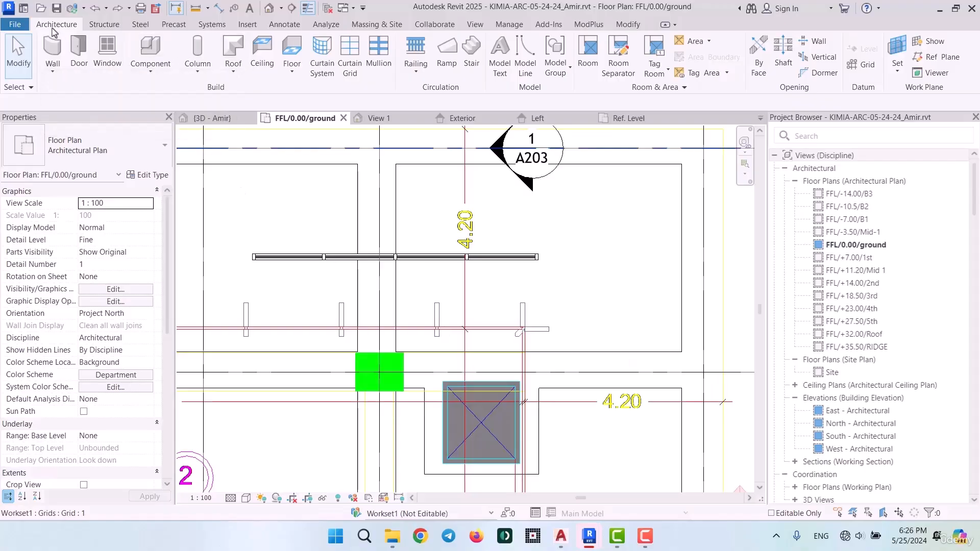
left_click(15, 24)
mouse_move(85, 69)
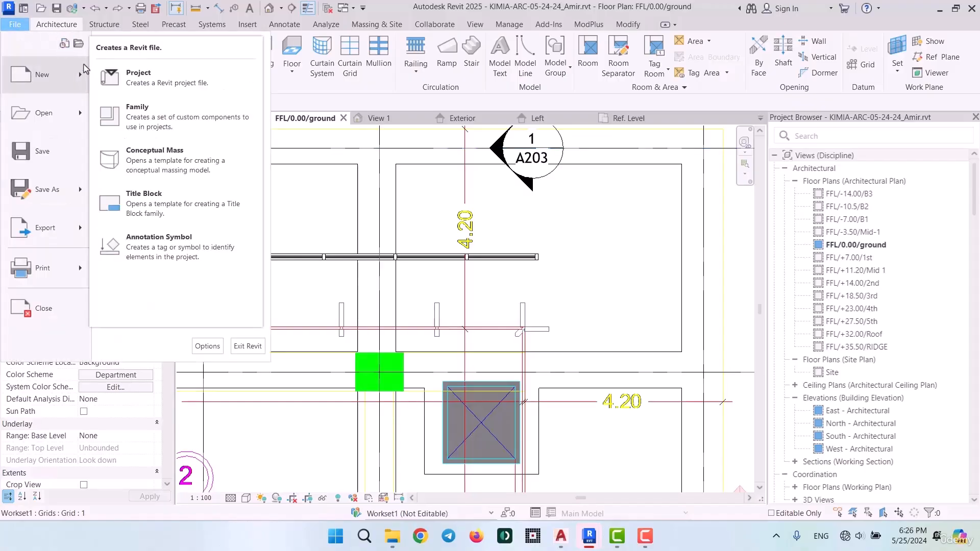
left_click(154, 116)
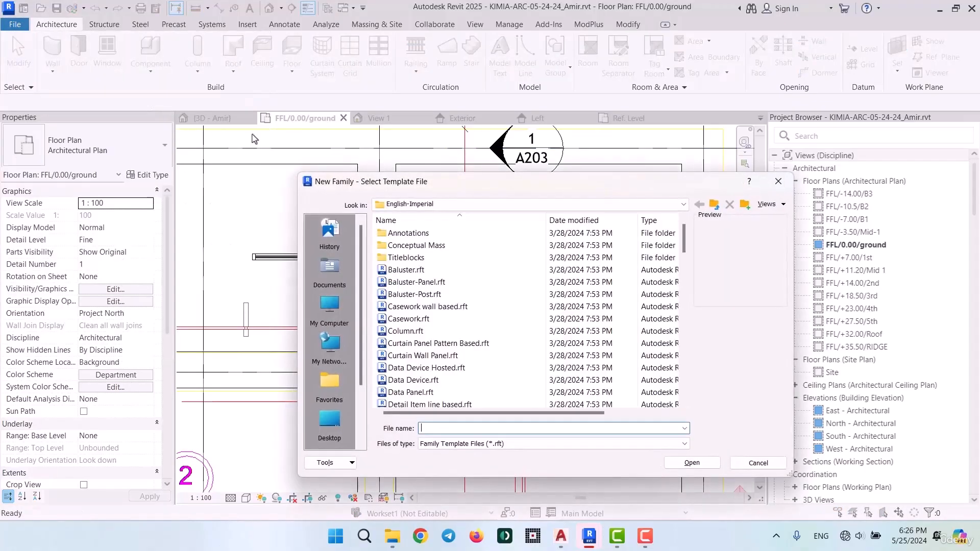
scroll(456, 305, "down", 13)
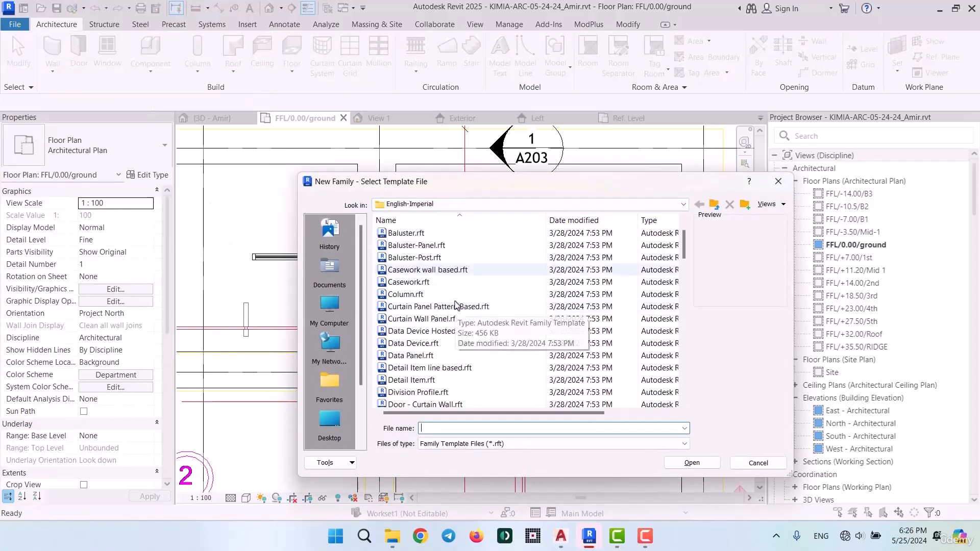
scroll(456, 306, "up", 3)
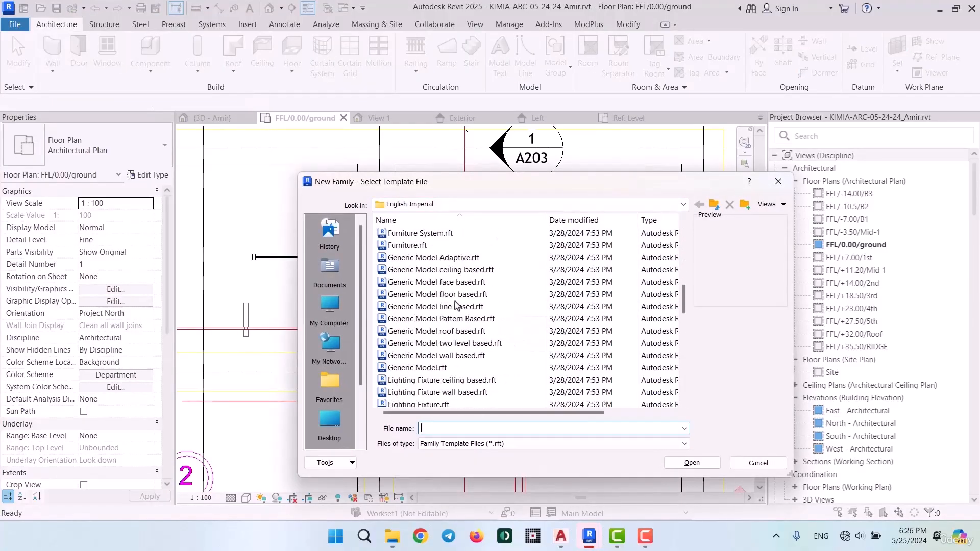
scroll(456, 305, "down", 8)
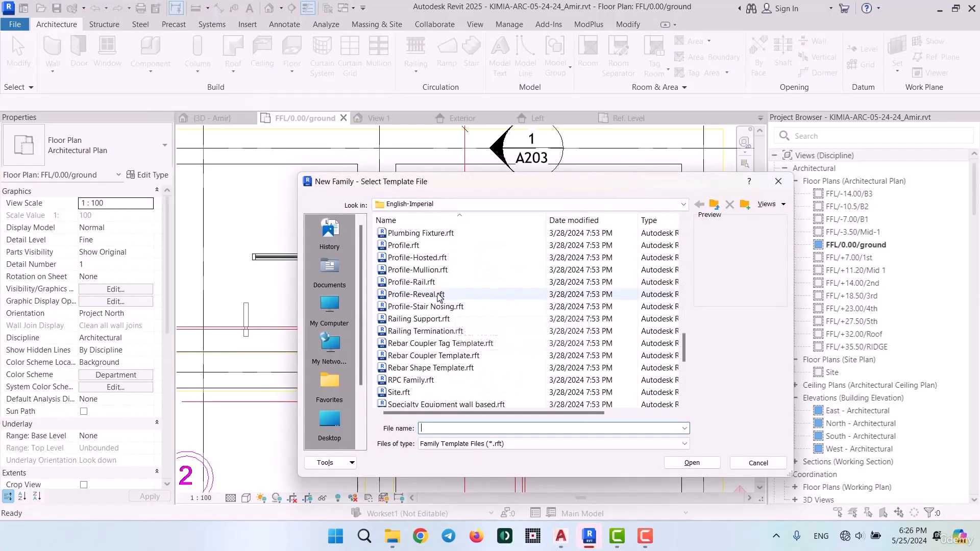
left_click(416, 270)
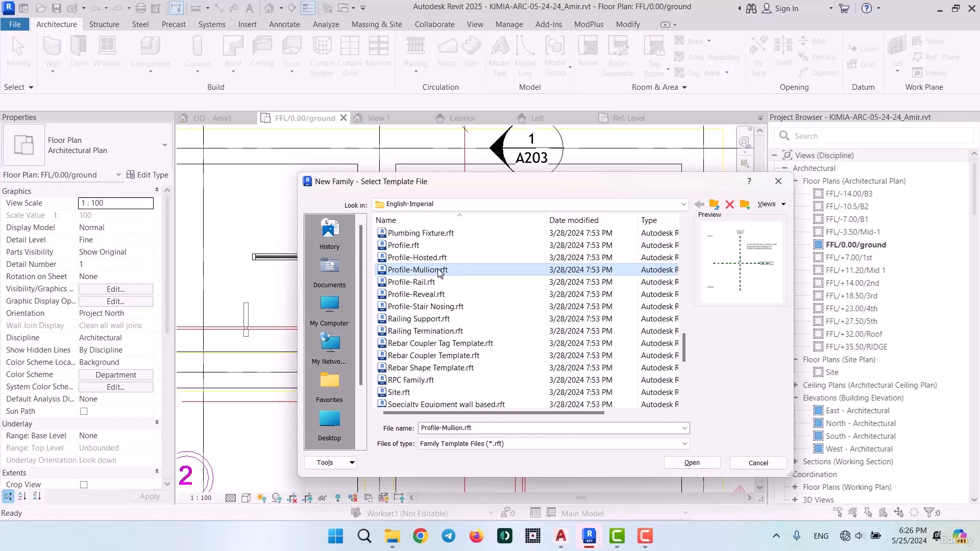
double_click(418, 270)
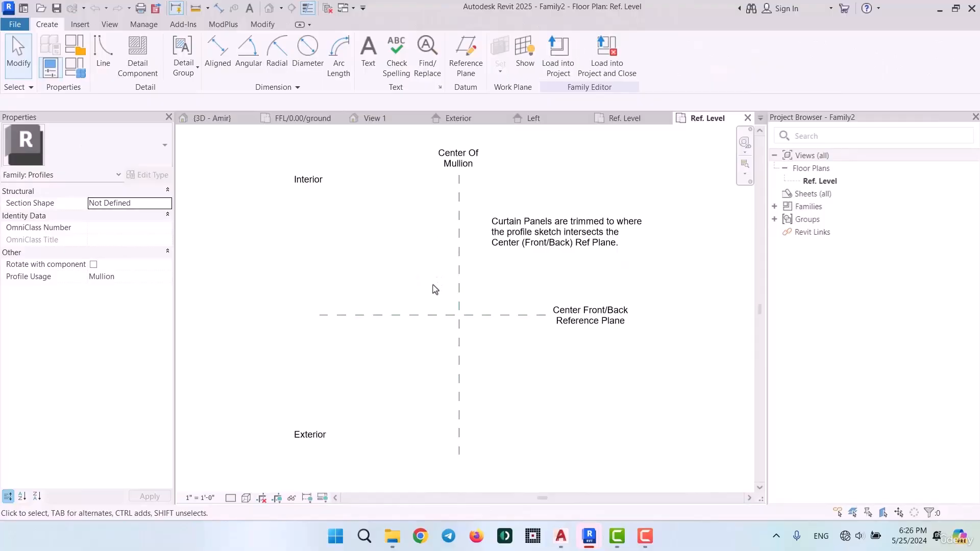
scroll(466, 347, "up", 3)
Switch to AutoCAD, review the mullion profile drawing and bring up a facade louver in the 001105-kimiatejarat-architectural plans drawing
mouse_move(560, 536)
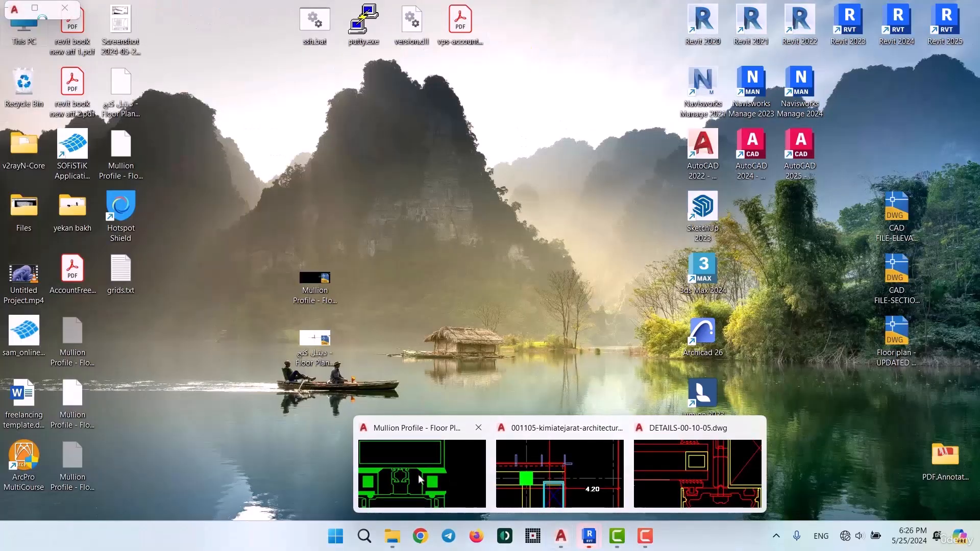
left_click(422, 474)
scroll(355, 278, "down", 3)
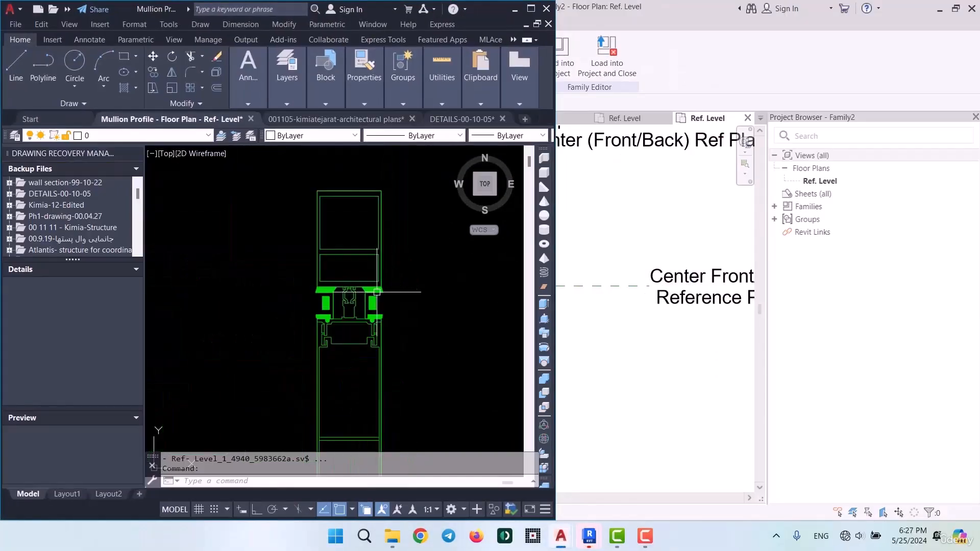
middle_click_drag(383, 407, 371, 264)
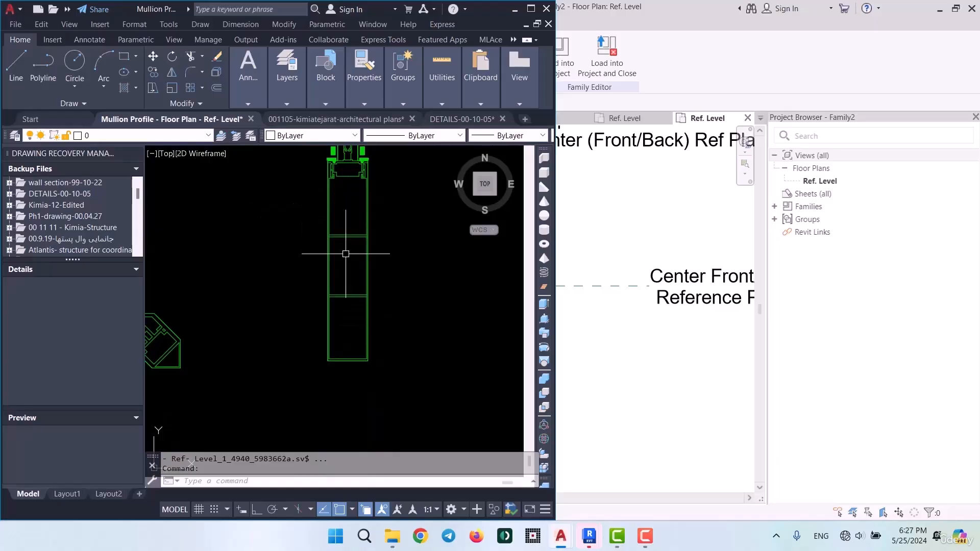
left_click(531, 8)
left_click(359, 115)
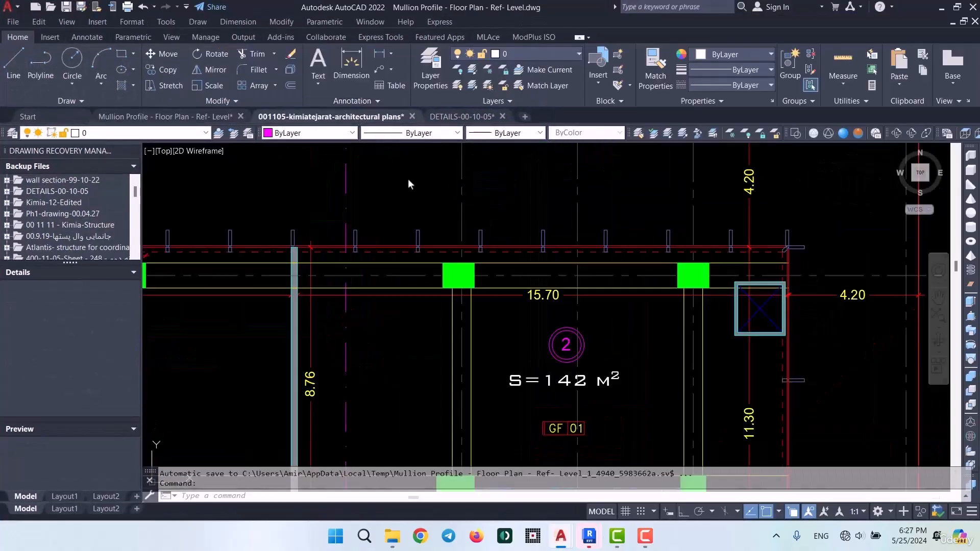
scroll(531, 214, "up", 4)
scroll(558, 405, "up", 5)
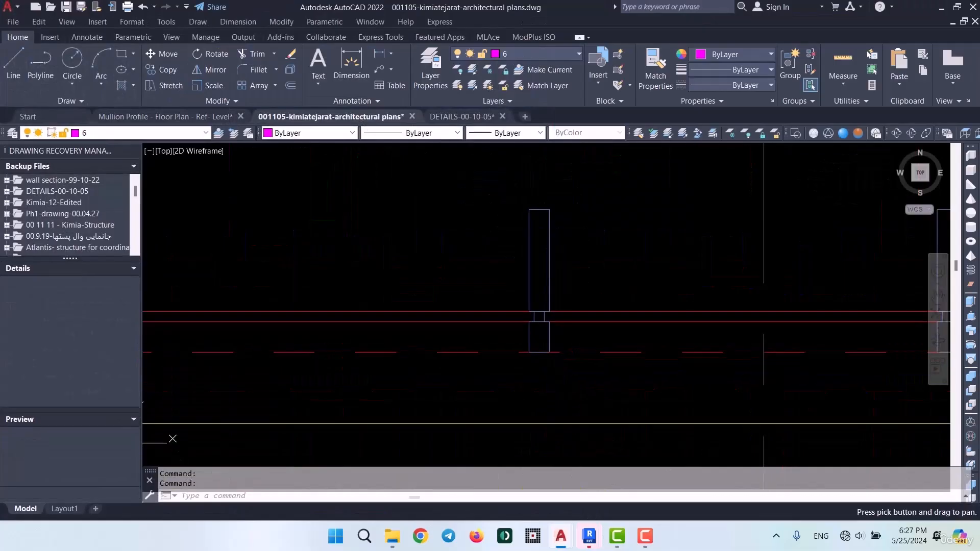
Explode the grouped louver outlines on the facade line into separate louvers
left_click(521, 373)
left_click(589, 212)
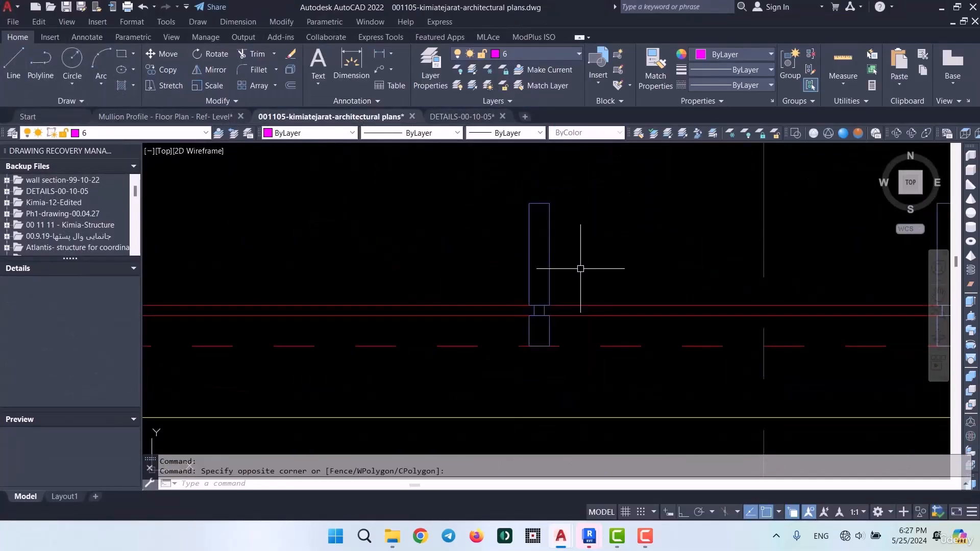
left_click(554, 229)
left_click(547, 239)
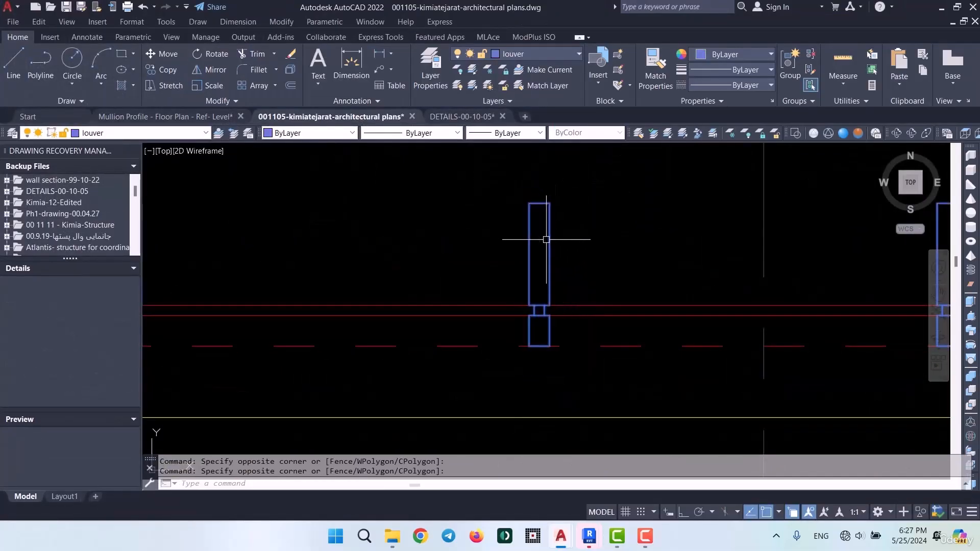
key("Return")
Copy the single louver outline into a new blank drawing, placing it around the origin
left_click(525, 375)
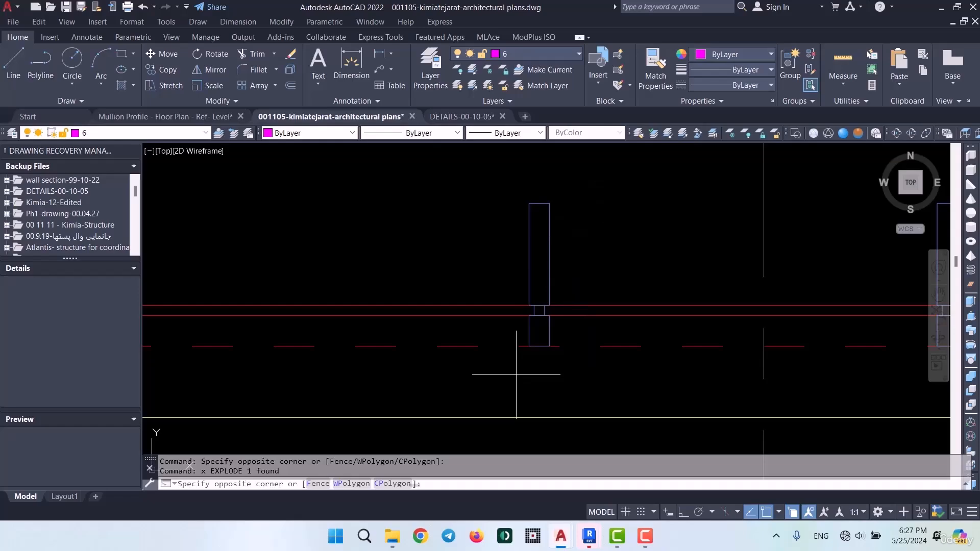
left_click(573, 184)
key("ctrl+c")
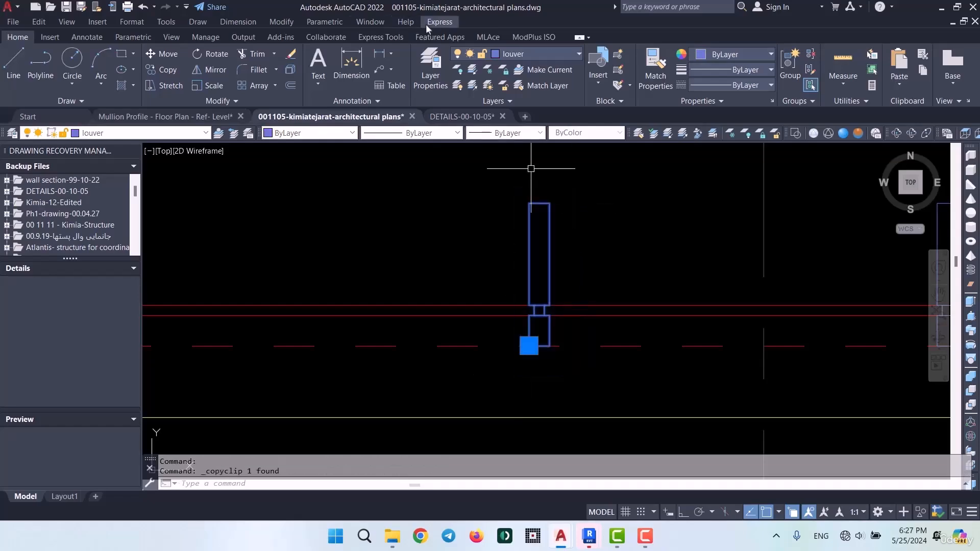
key("ctrl+n")
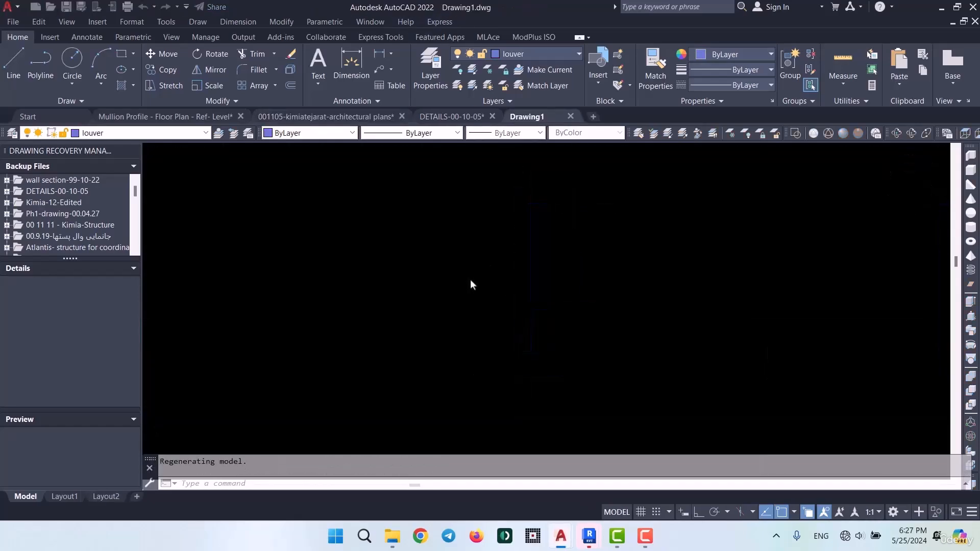
scroll(465, 308, "up", 4)
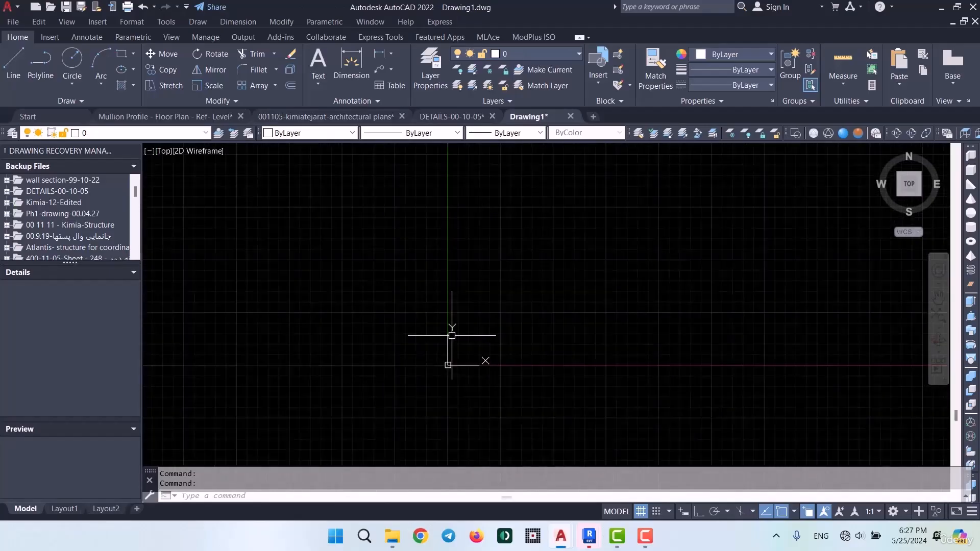
scroll(445, 383, "down", 4)
scroll(455, 388, "up", 5)
key("ctrl+v")
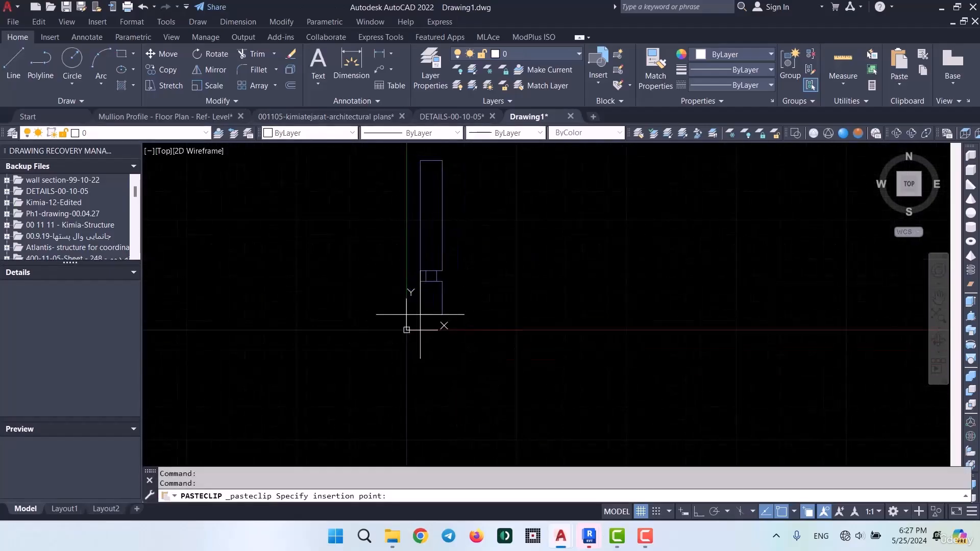
left_click(394, 338)
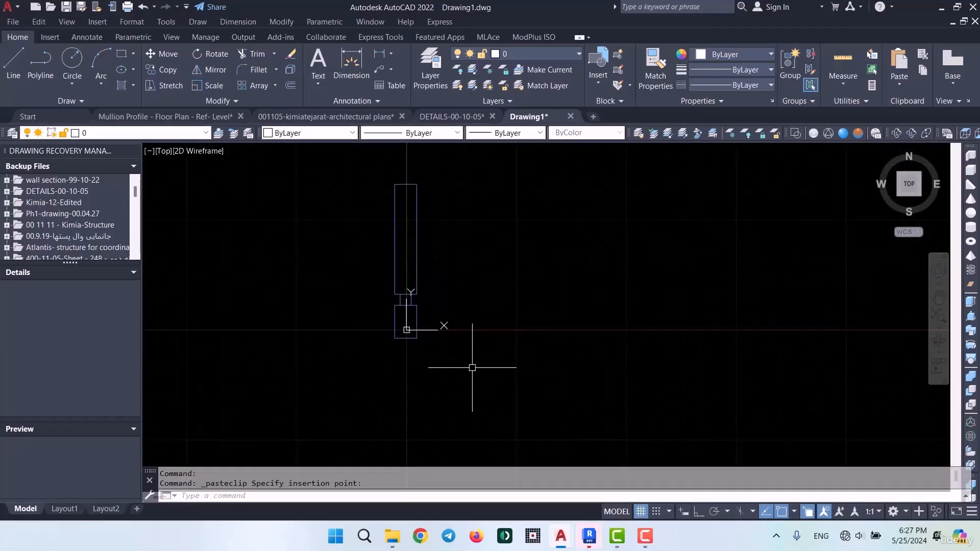
Save the new drawing as Mullion in the BIMITO project's DWG To Revit folder
key("ctrl+s")
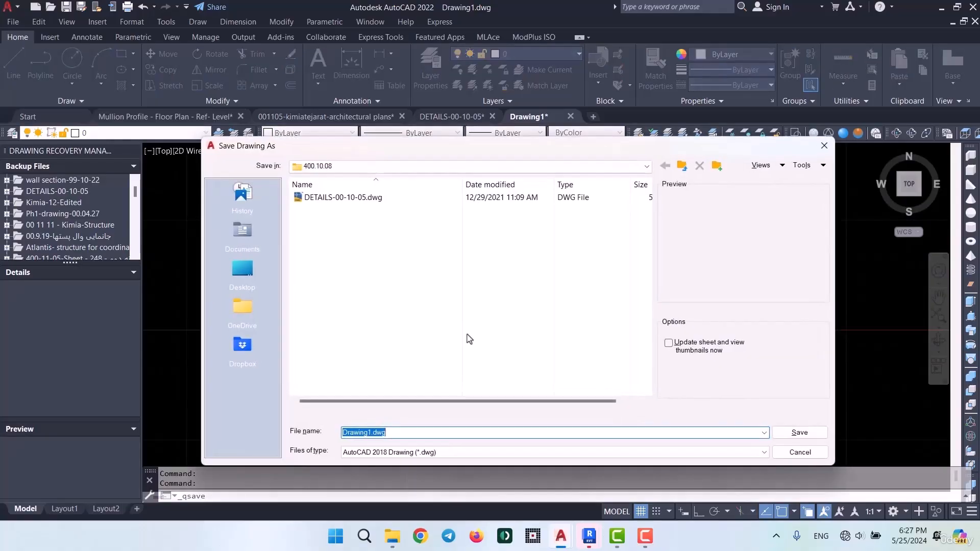
left_click(683, 166)
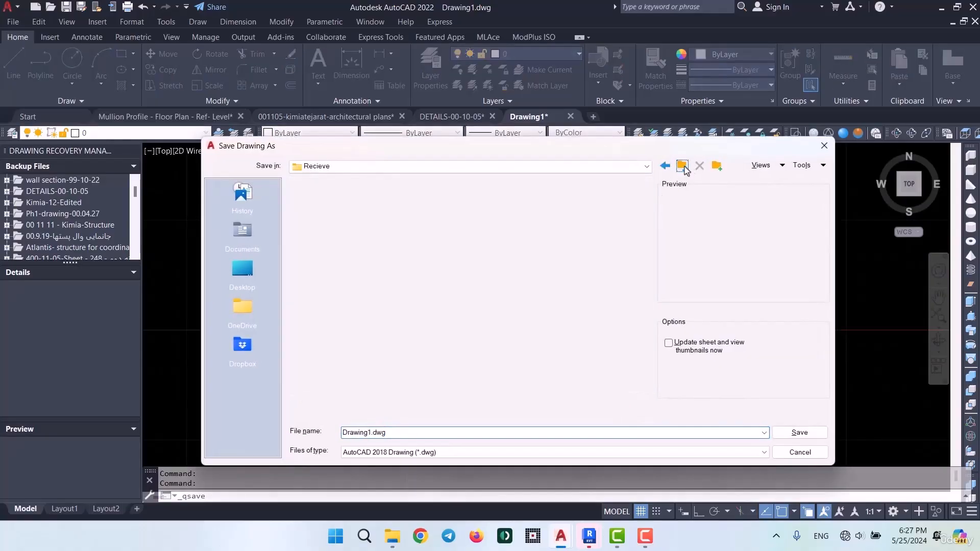
left_click(683, 165)
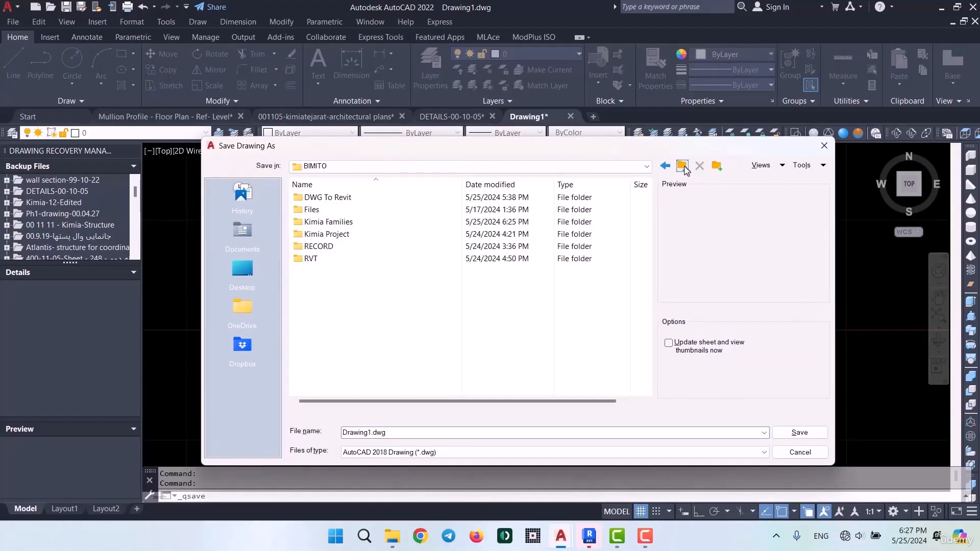
double_click(352, 197)
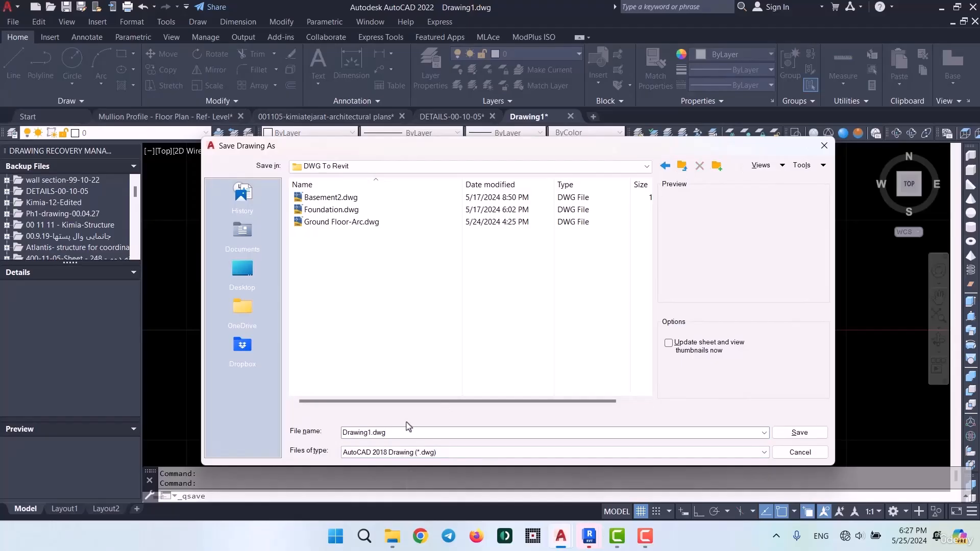
left_click(410, 433)
type("Mullion")
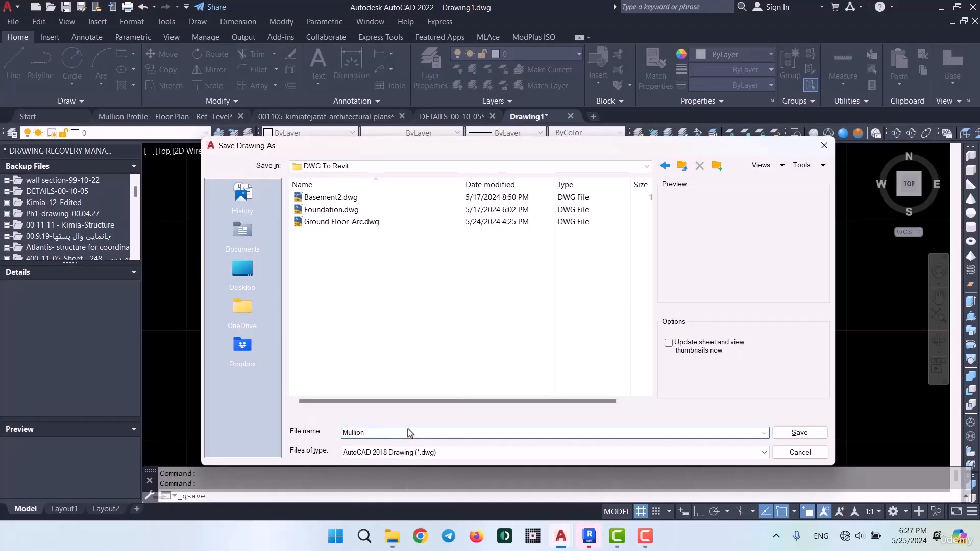
key("Return")
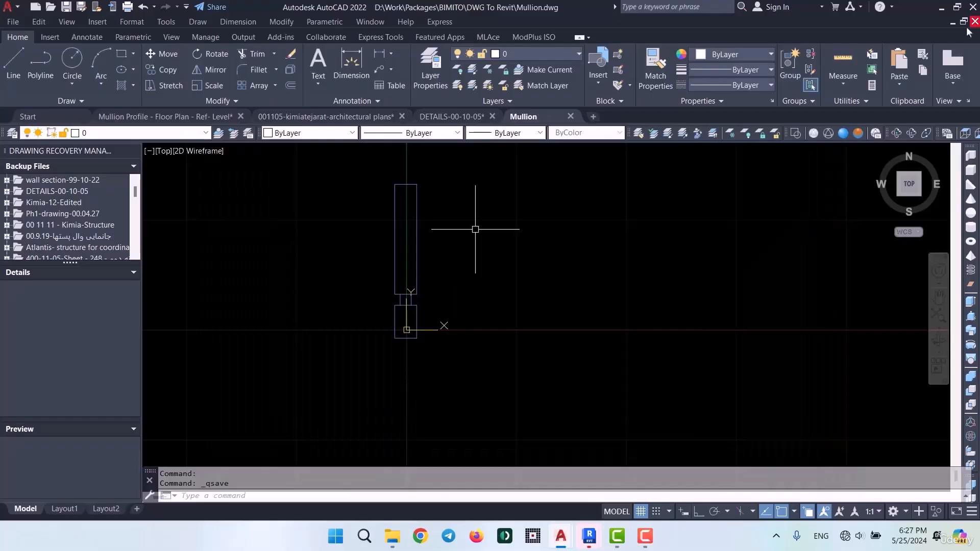
Switch to Revit and choose Mullion.dwg from the DWG To Revit folder for a CAD import into the profile family
left_click(942, 10)
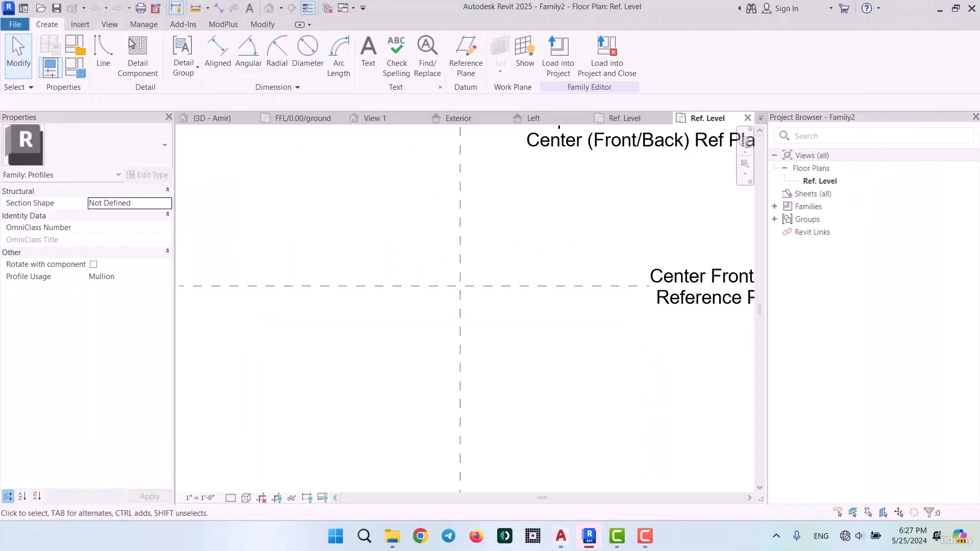
left_click(80, 24)
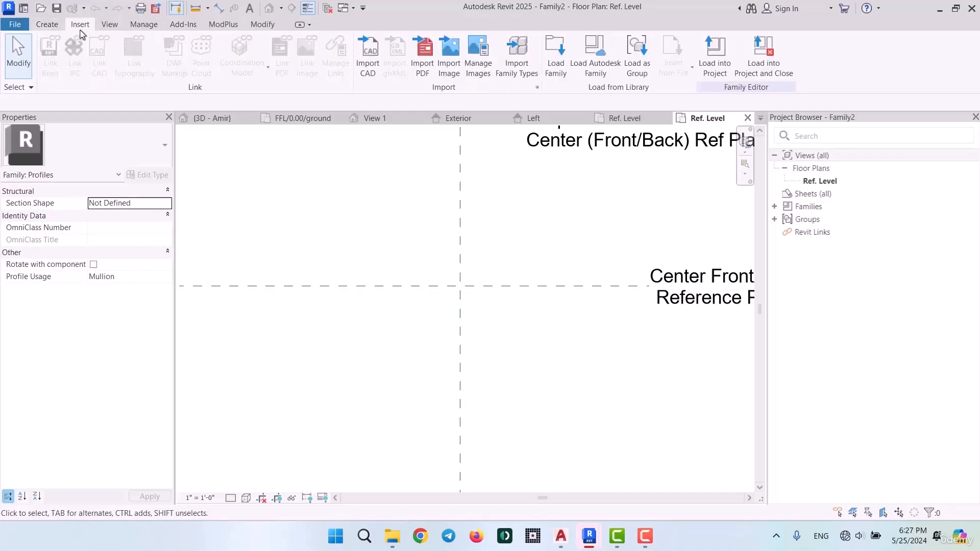
left_click(370, 57)
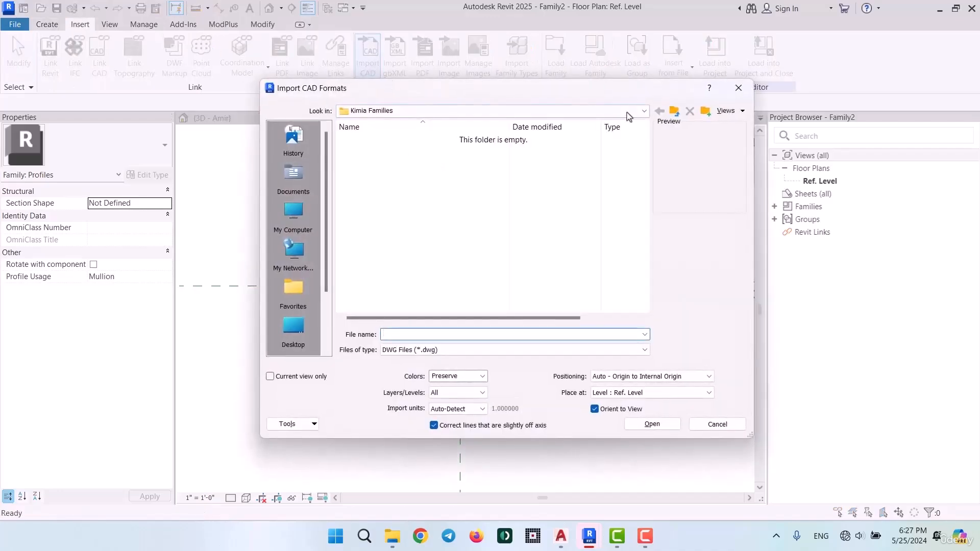
left_click(674, 111)
double_click(383, 135)
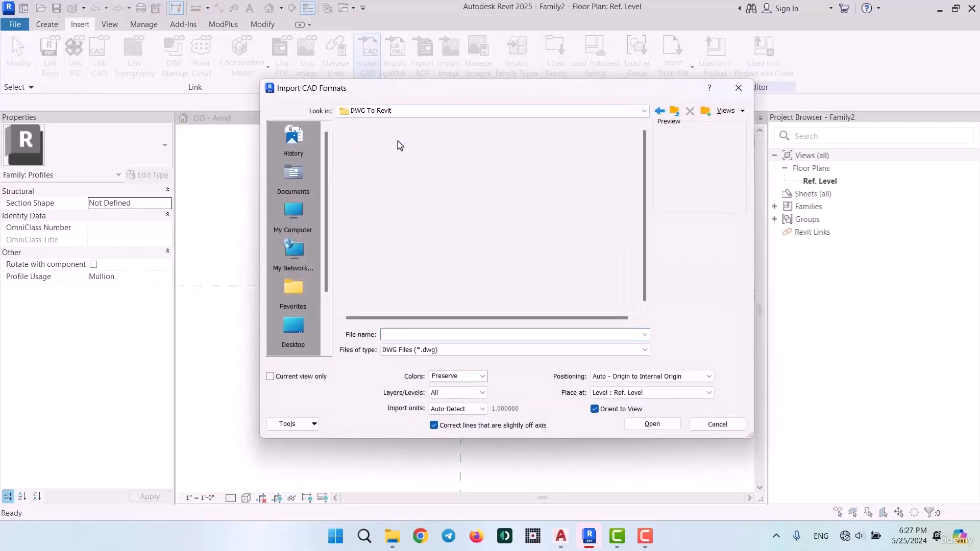
left_click(381, 176)
Import the drawing in meters, for the current view only, with Black and White colors
left_click(457, 409)
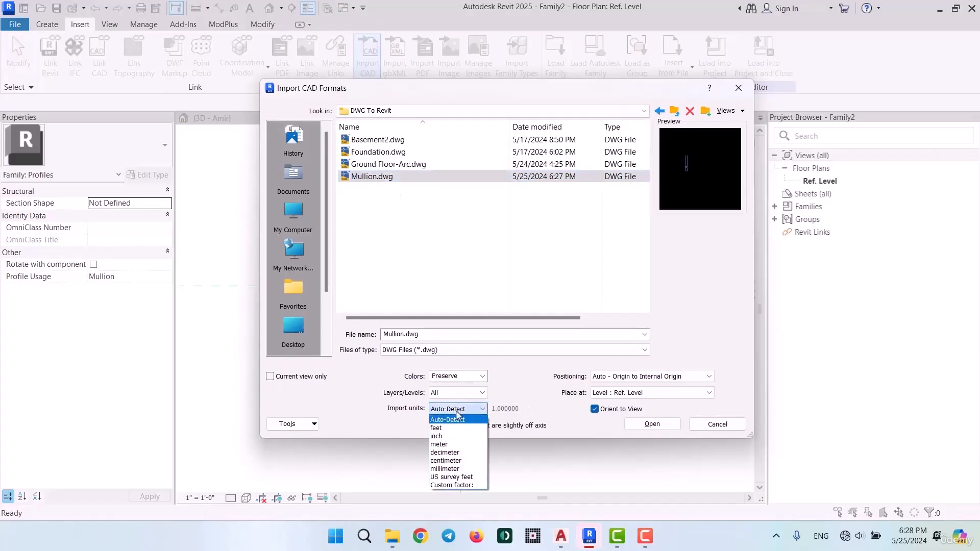
left_click(440, 444)
left_click(270, 376)
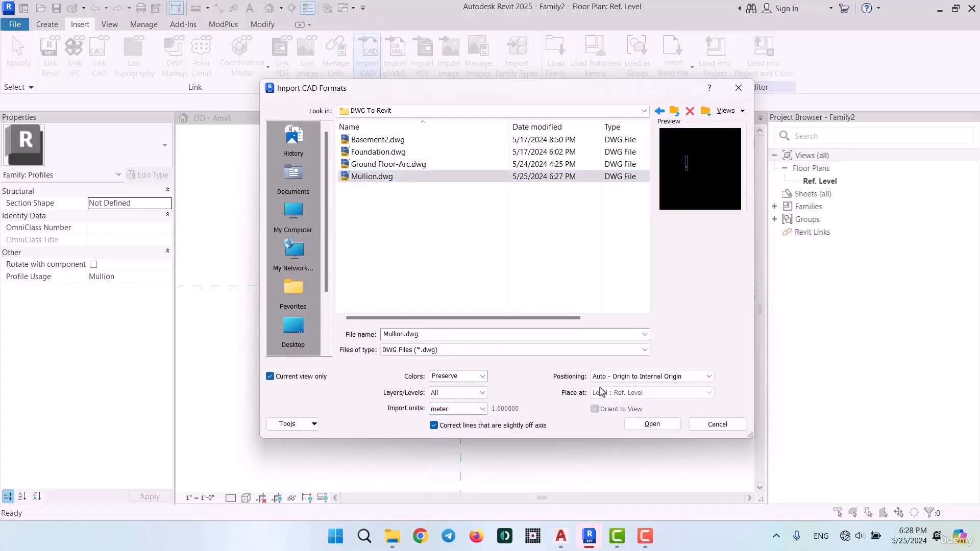
left_click(481, 376)
left_click(464, 406)
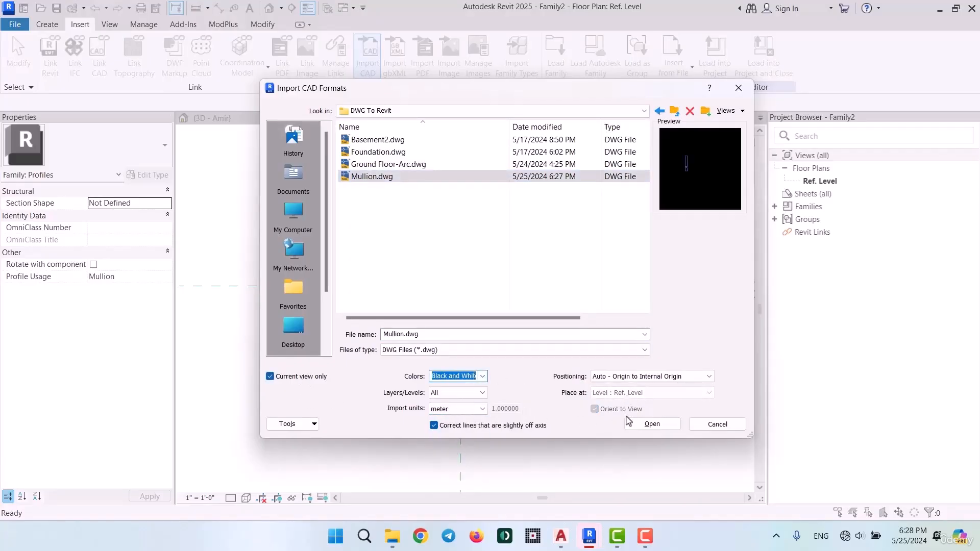
left_click(655, 426)
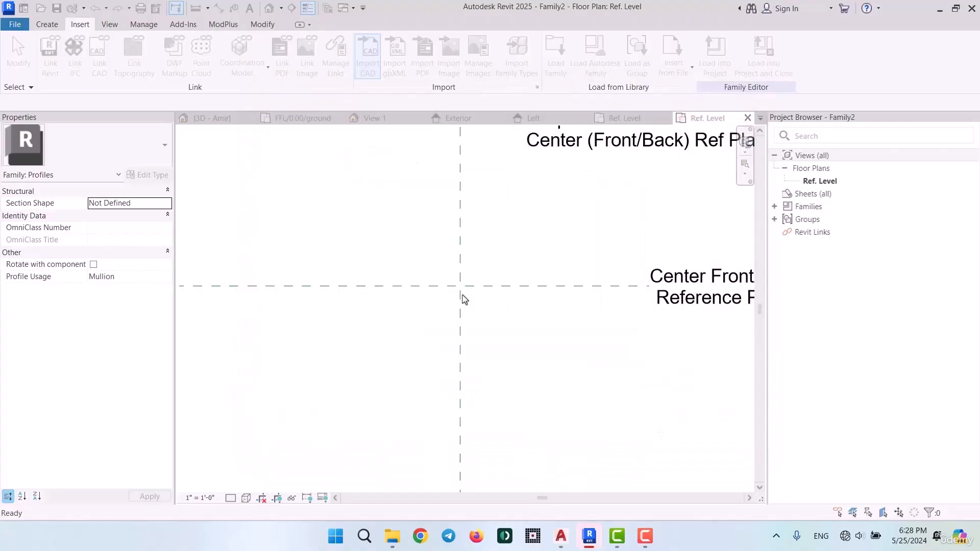
Explode the imported mullion drawing into editable lines
scroll(488, 290, "down", 5)
scroll(493, 288, "up", 4)
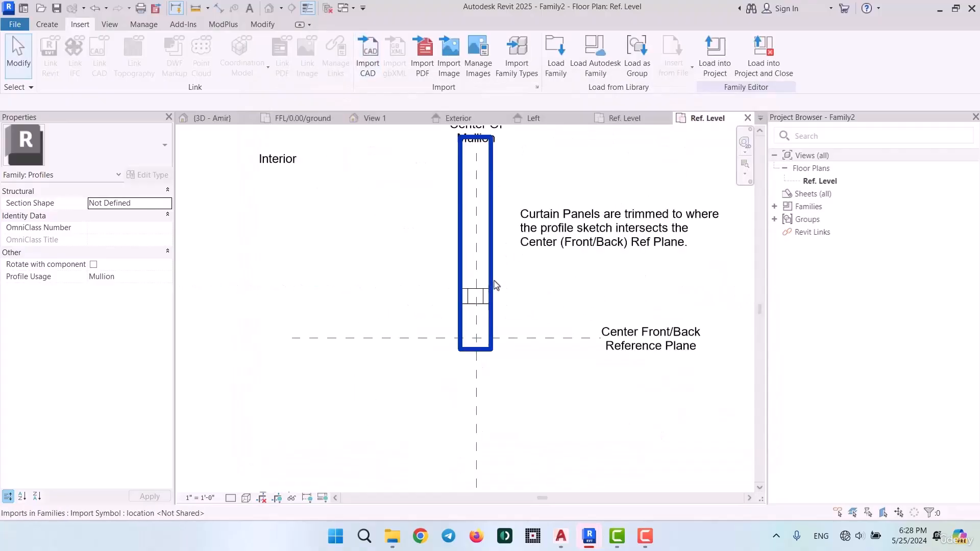
left_click(468, 300)
scroll(509, 321, "up", 2)
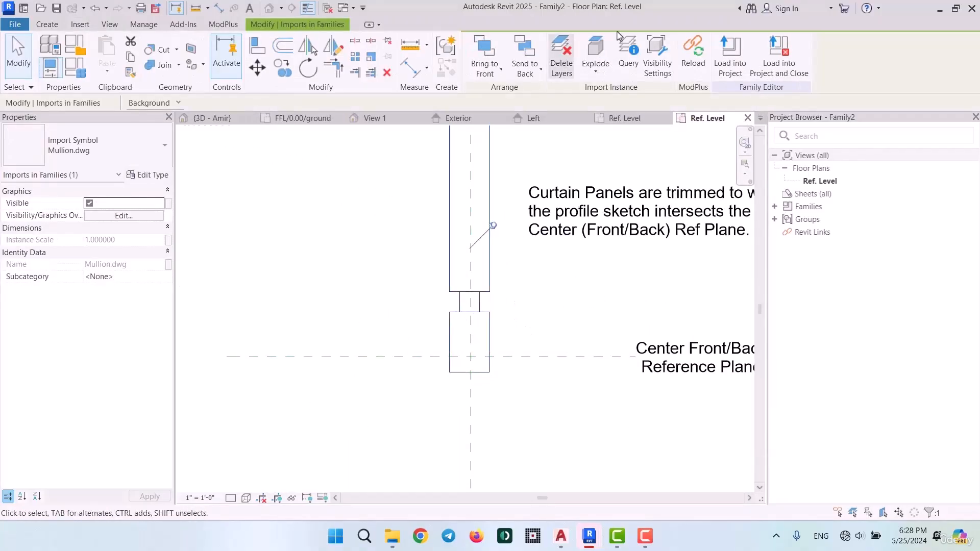
left_click(597, 71)
left_click(562, 121)
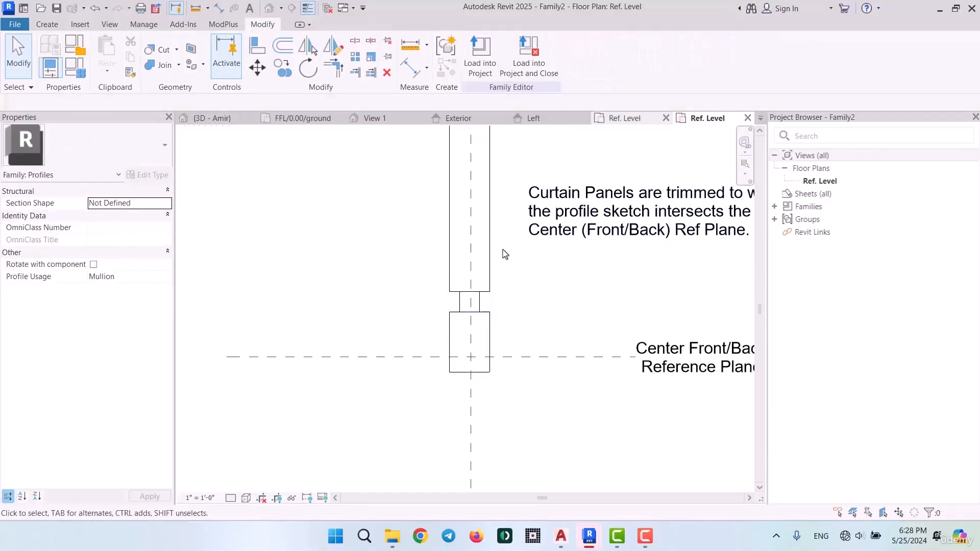
Split the horizontal lines across the profile's narrow neck and trim them to the neck's sides, forming one continuous outline
left_click(490, 271)
scroll(492, 286, "up", 3)
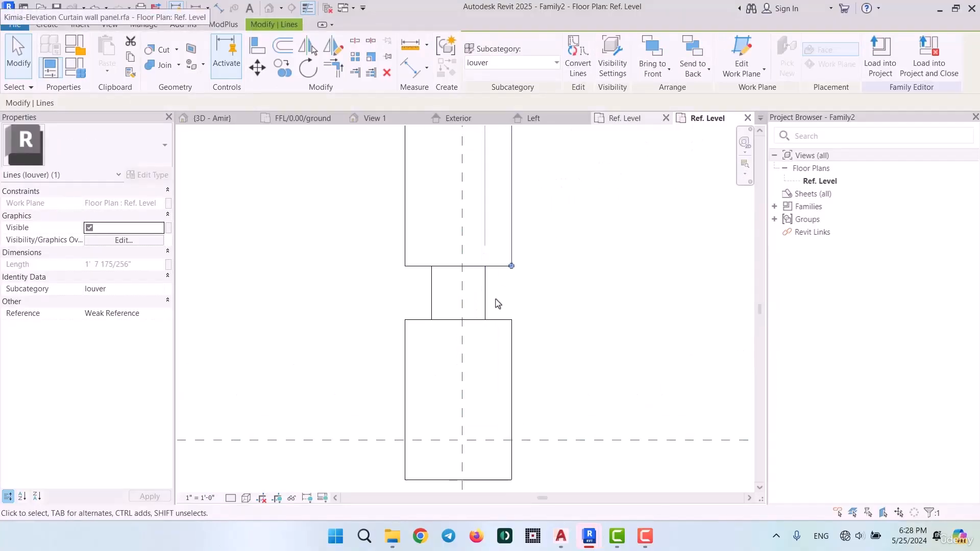
key("Escape")
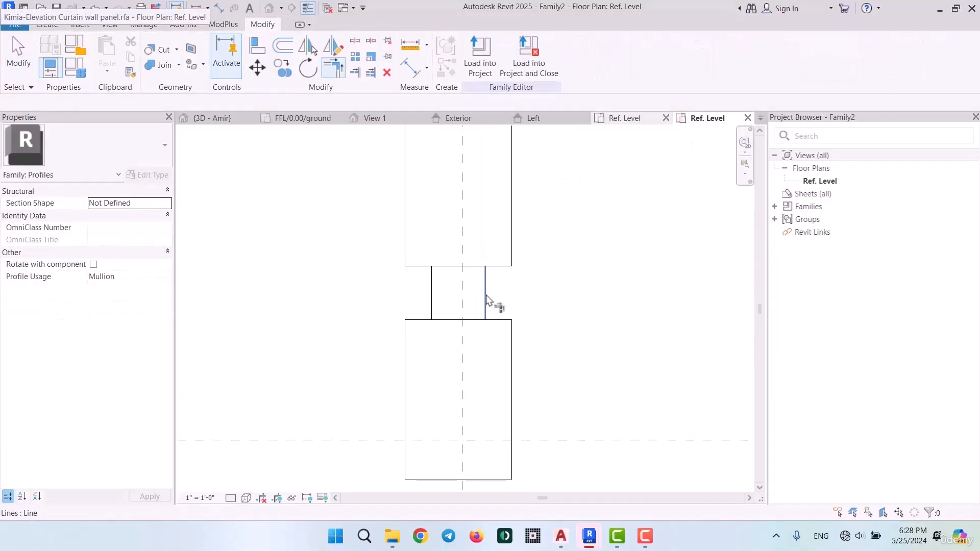
key("s")
key("l")
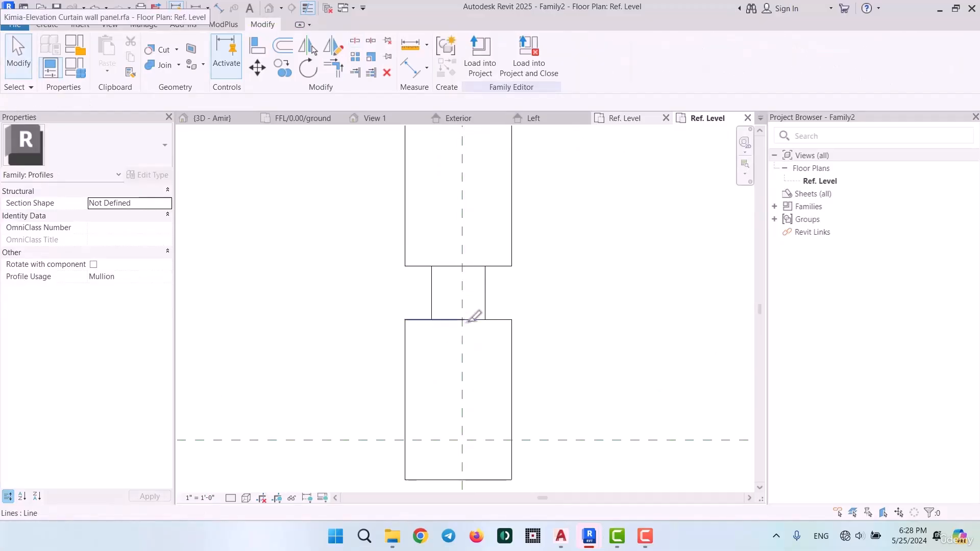
key("Escape")
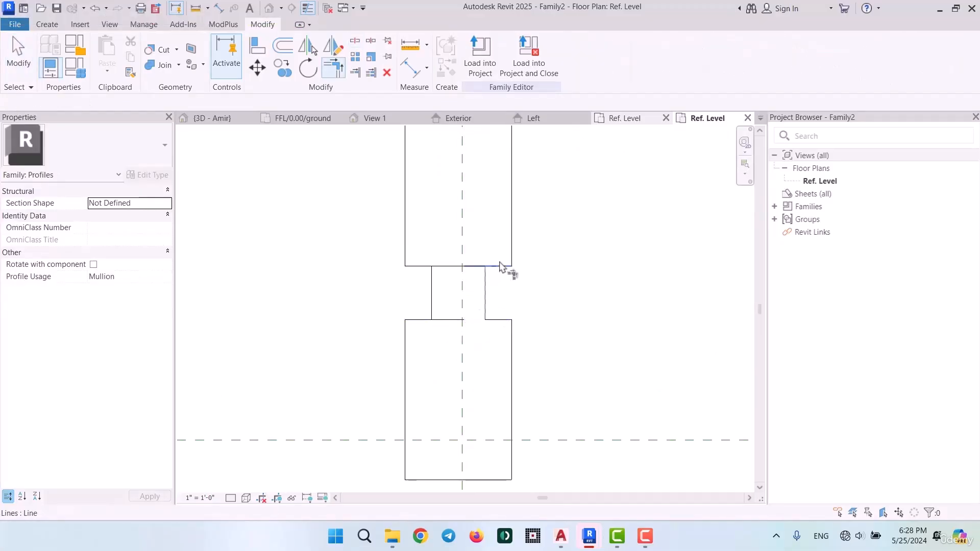
left_click(415, 267)
left_click(432, 279)
left_click(432, 293)
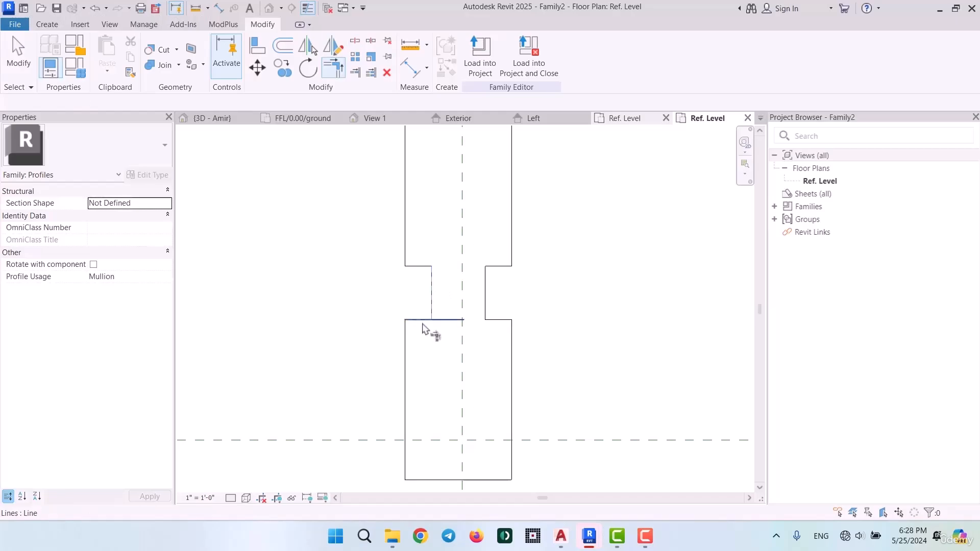
left_click(421, 321)
scroll(442, 329, "down", 5)
key("Escape")
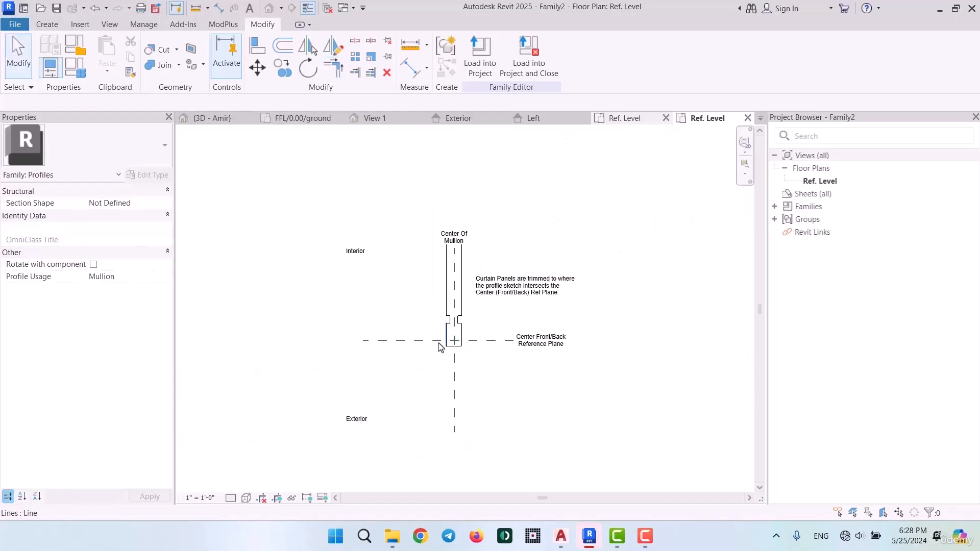
Select all the mullion profile lines and move them down until the neck lies across the Center Front/Back reference plane
left_click_drag(491, 271, 488, 233)
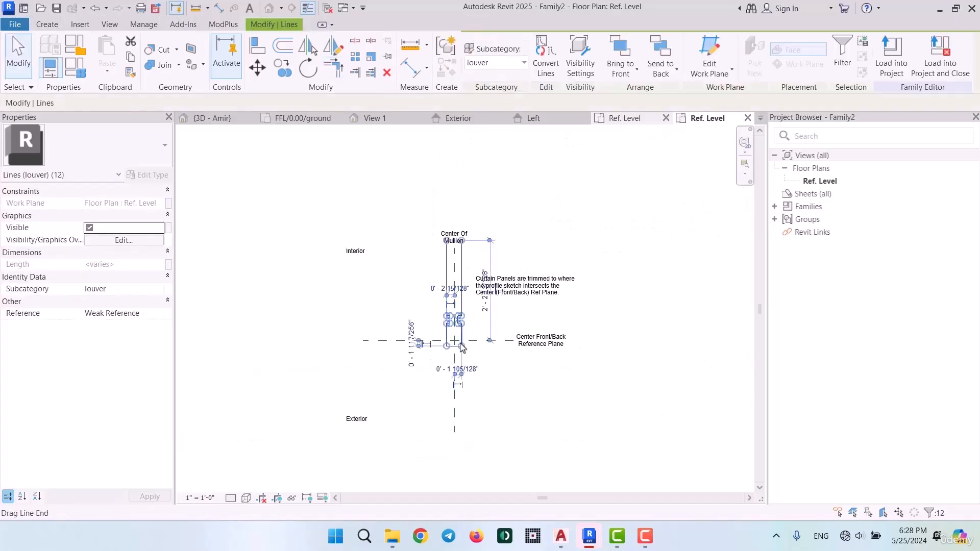
scroll(461, 343, "up", 5)
scroll(463, 348, "down", 3)
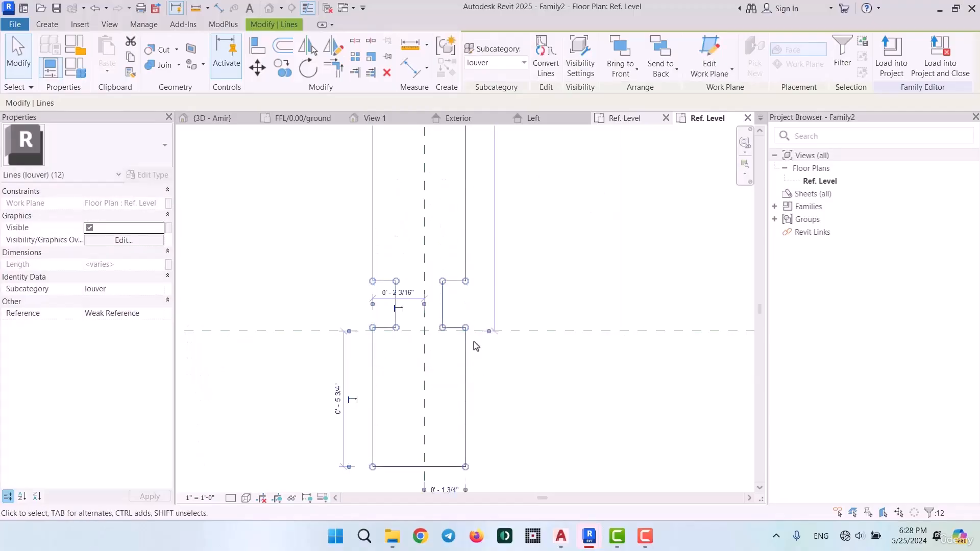
scroll(473, 347, "down", 4)
scroll(473, 352, "up", 4)
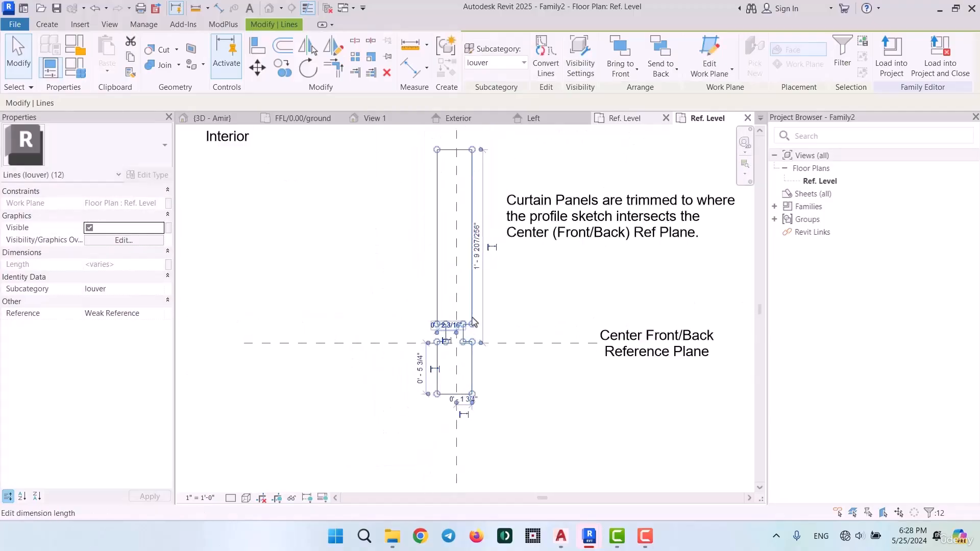
left_click_drag(472, 363, 472, 385)
scroll(448, 355, "up", 4)
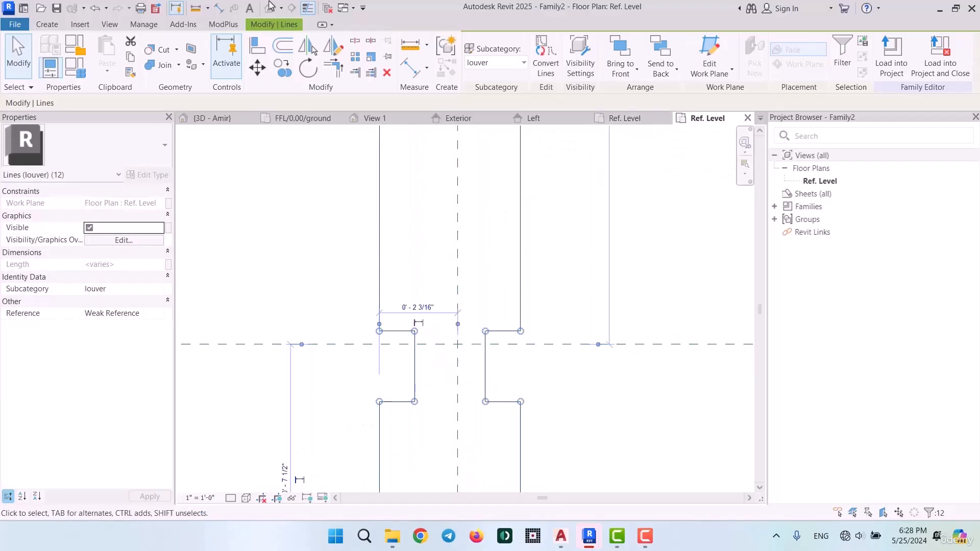
Move the mullion profile lines vertically so the midpoint of the neck's side lies on the Center Front/Back reference plane
left_click(257, 67)
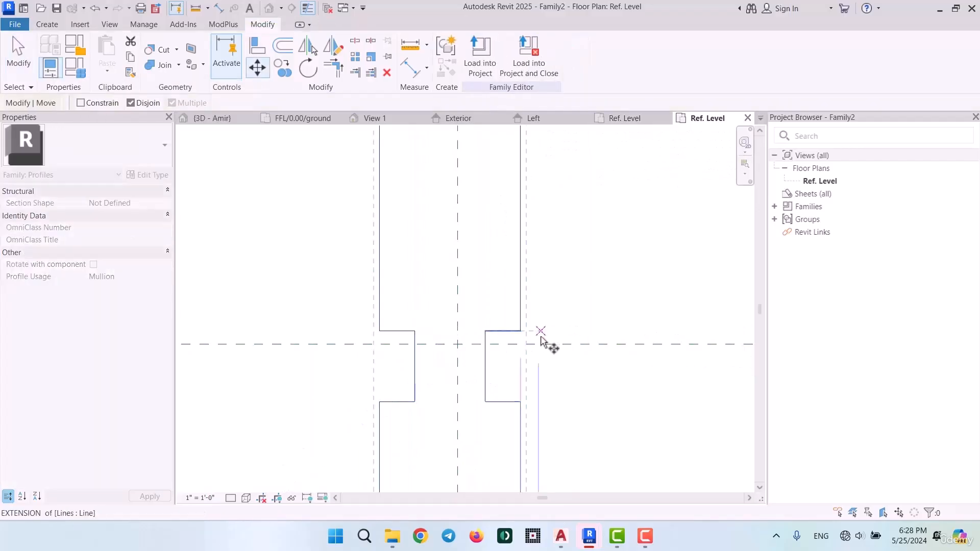
left_click(485, 366)
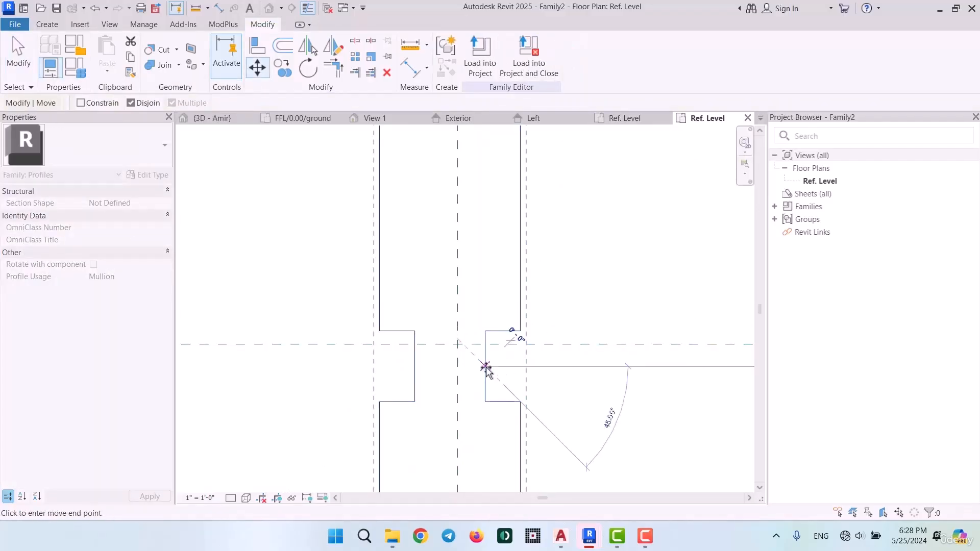
left_click(486, 347)
scroll(484, 379, "down", 4)
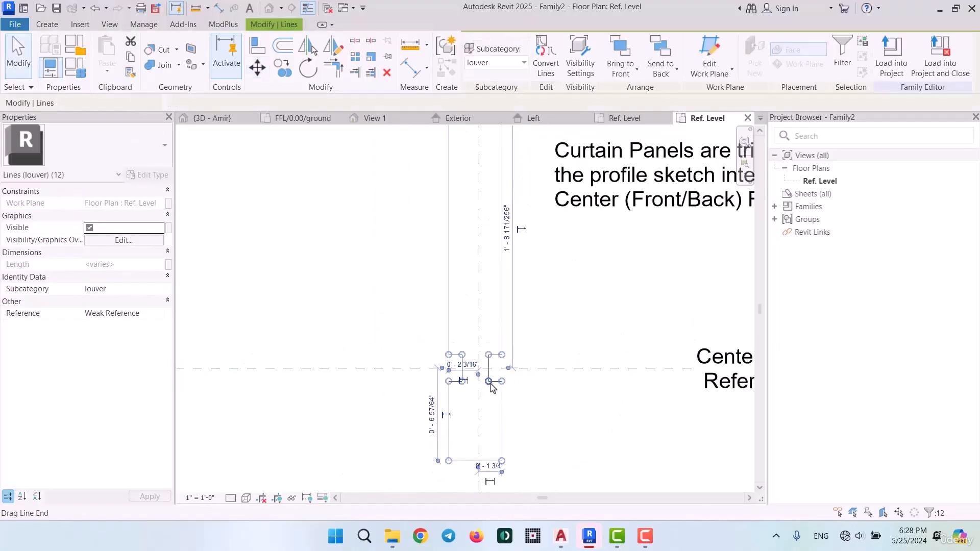
Move the mullion profile lines horizontally so the midpoint of the top edge lies on the Center Of Mullion reference plane
left_click(258, 68)
scroll(482, 194, "up", 3)
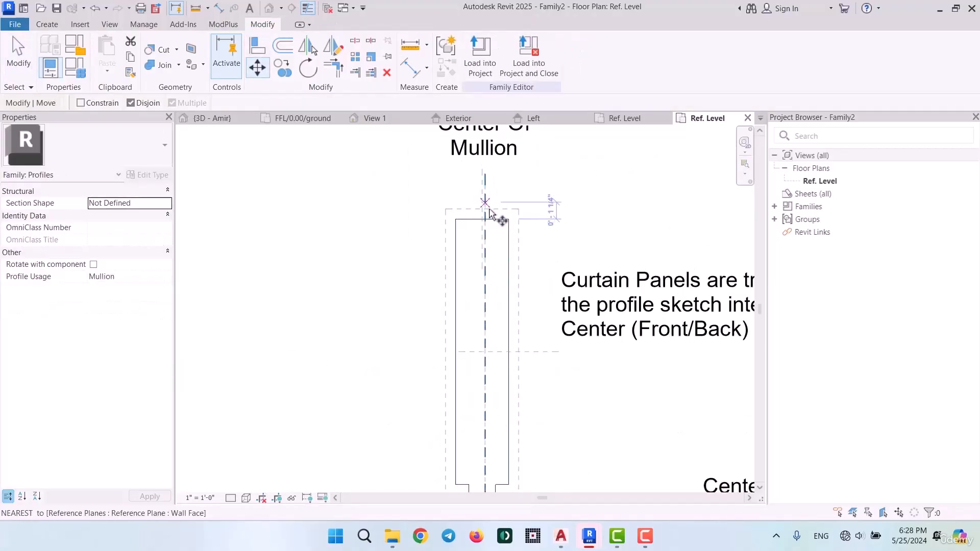
scroll(475, 226, "up", 4)
left_click(484, 223)
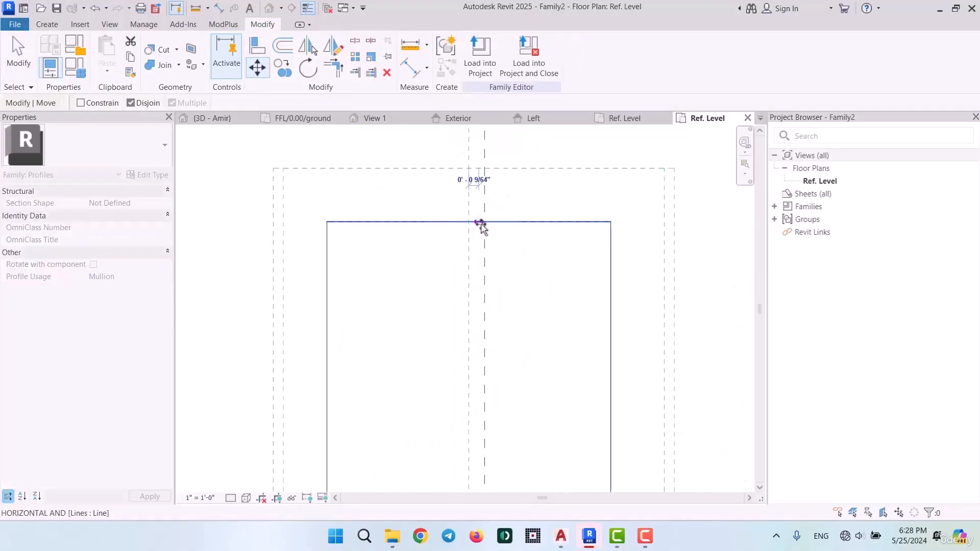
left_click(485, 223)
scroll(470, 225, "down", 8)
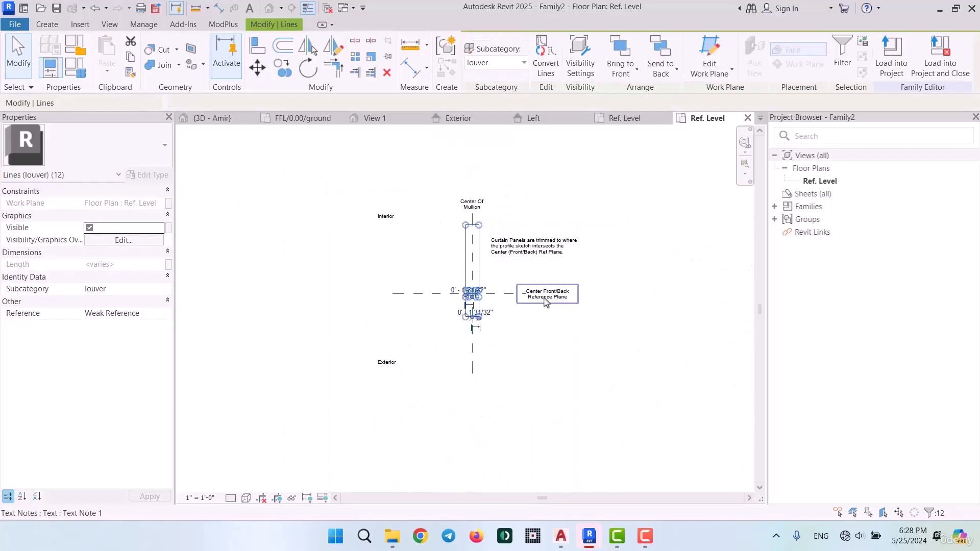
key("Escape")
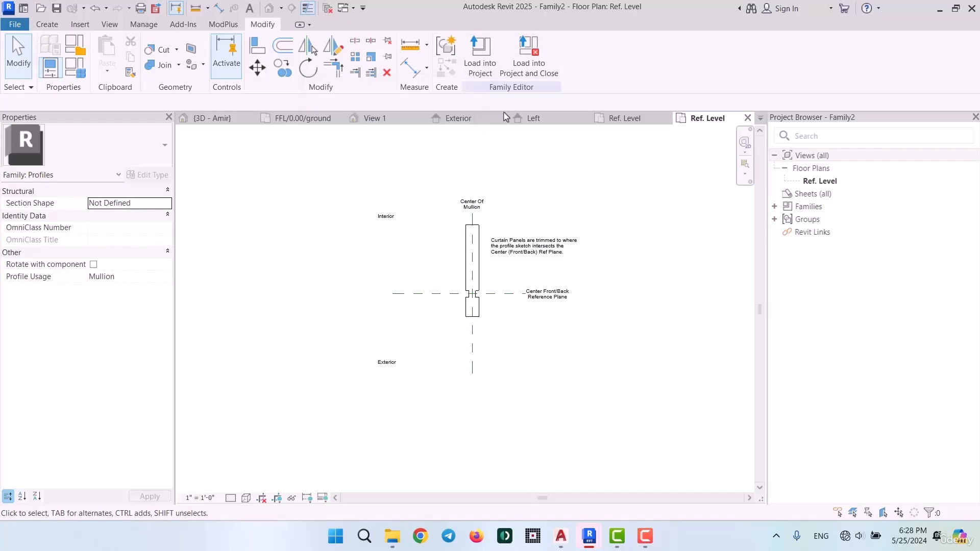
Save the profile family as Kimia-Elevation Mullion in the Kimia Families folder and load it into the KIMIA-ARC-05-24-24_Amir project
key("ctrl+s")
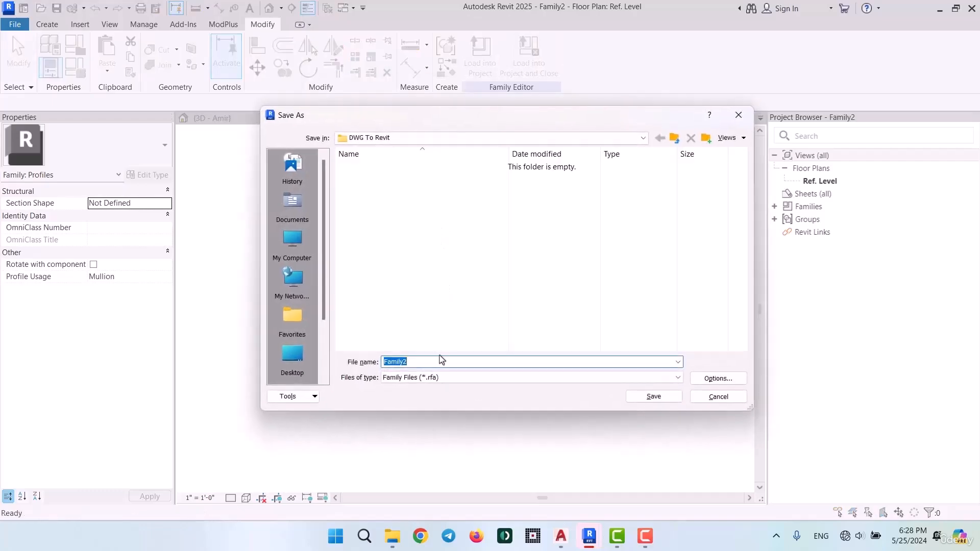
left_click(675, 138)
double_click(383, 191)
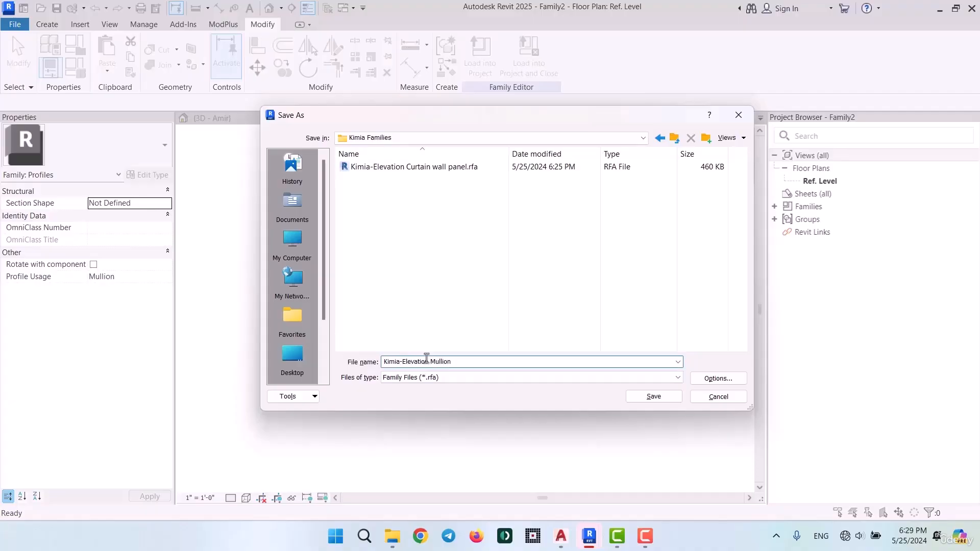
key("Return")
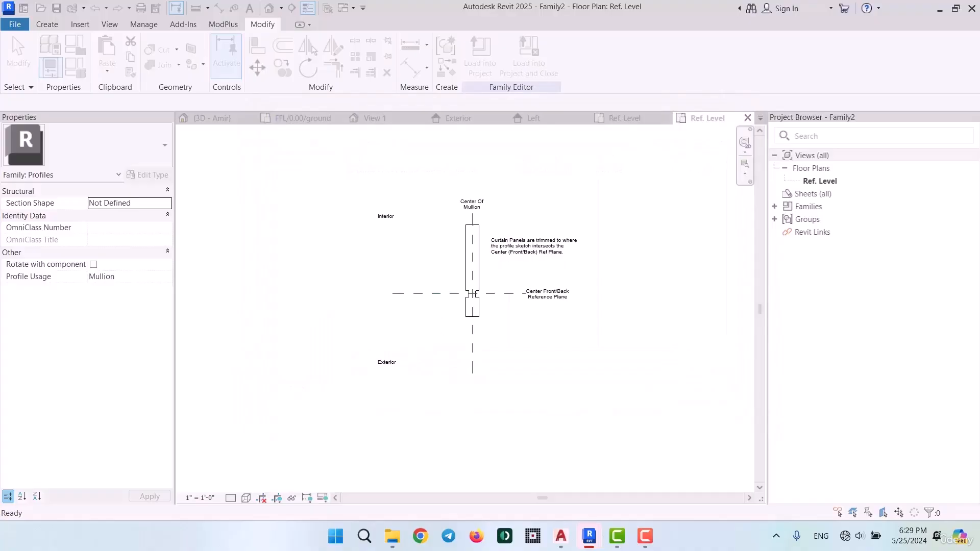
left_click(480, 57)
left_click(455, 356)
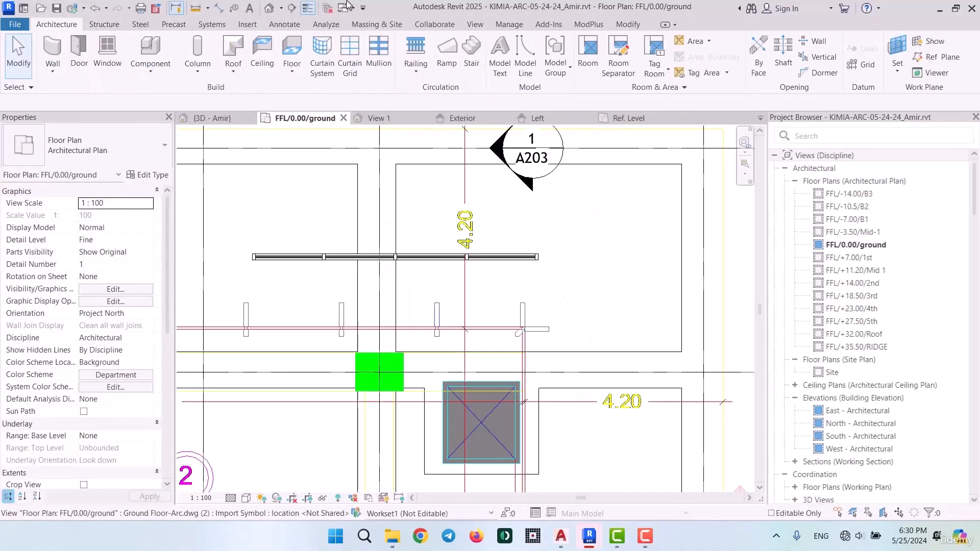
Duplicate the 65 x 125mm rectangular mullion type under the name Kimia/Elevation Mullion
left_click(381, 60)
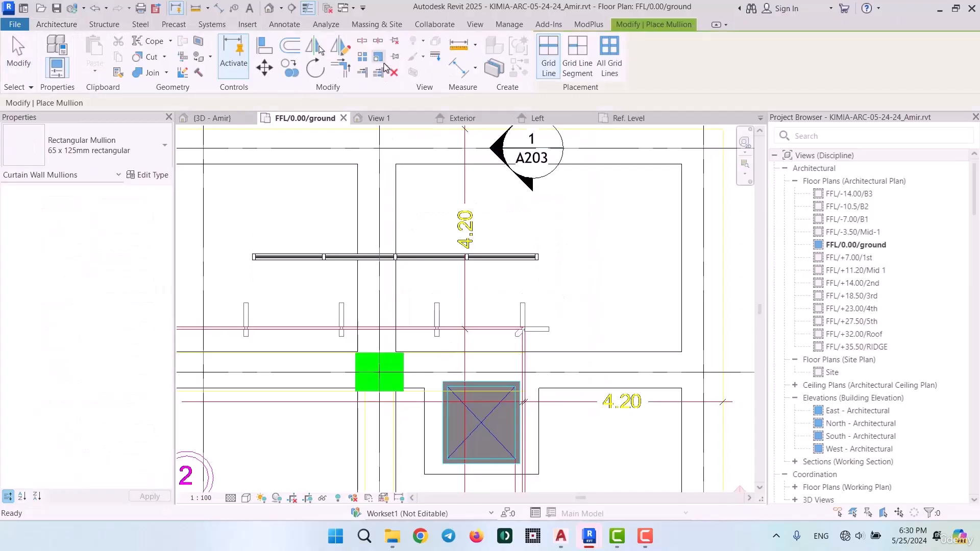
left_click(149, 175)
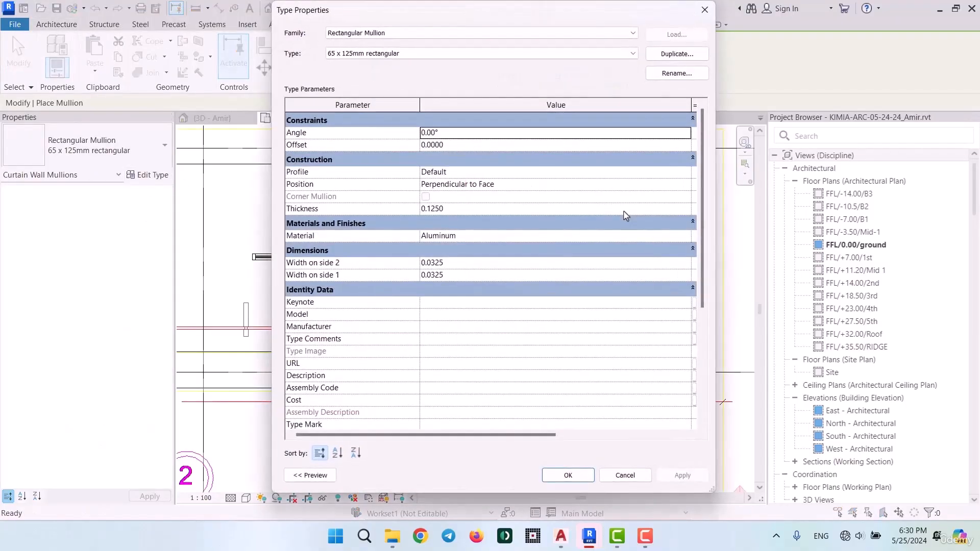
left_click(671, 56)
type("Kimia/Elevation Mullion")
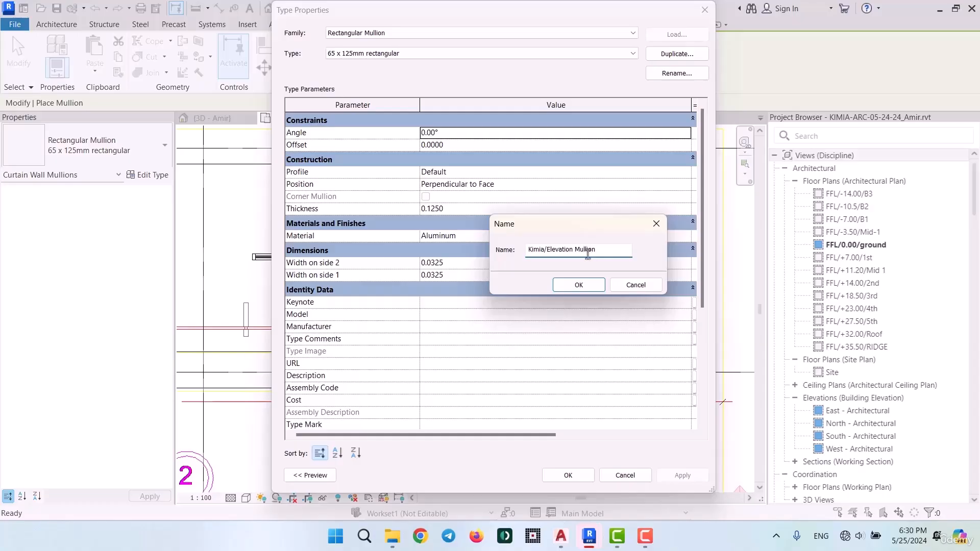
key("Return")
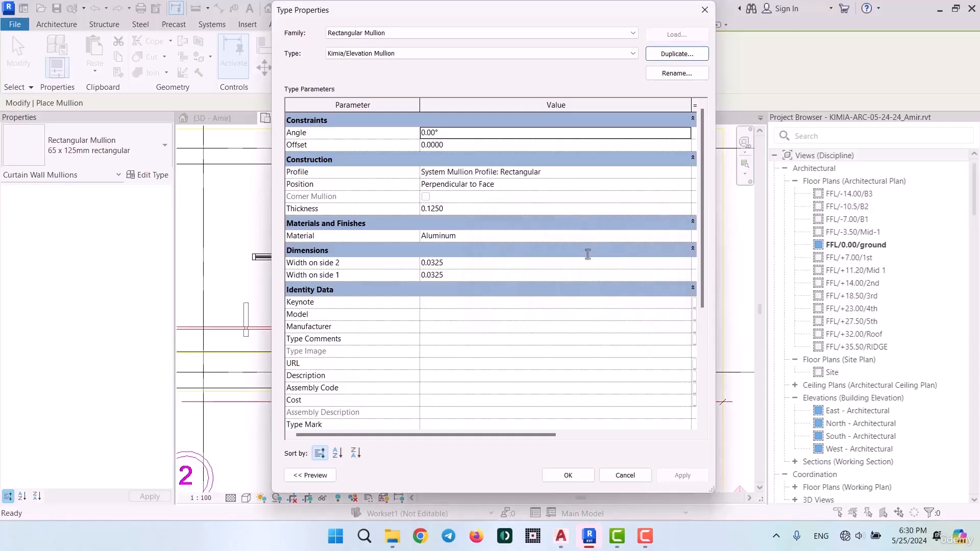
Assign the Kimia-Elevation Mullion profile to the new mullion type and leave mullion placement
left_click(687, 173)
scroll(521, 206, "up", 3)
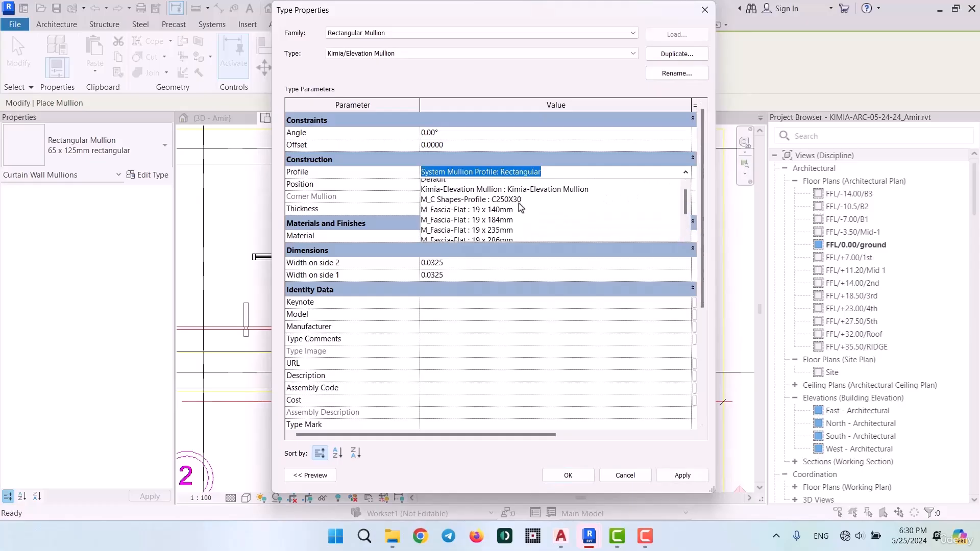
left_click(519, 196)
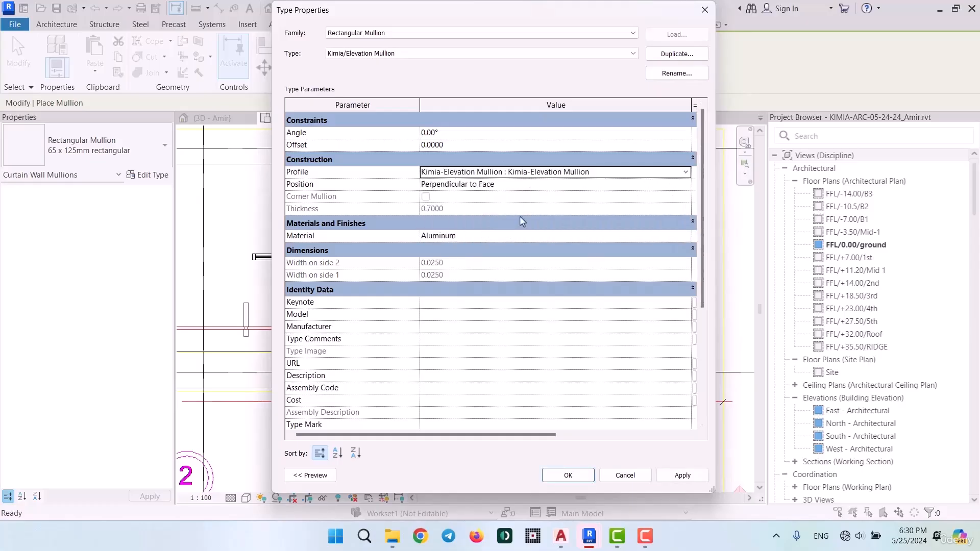
left_click(567, 477)
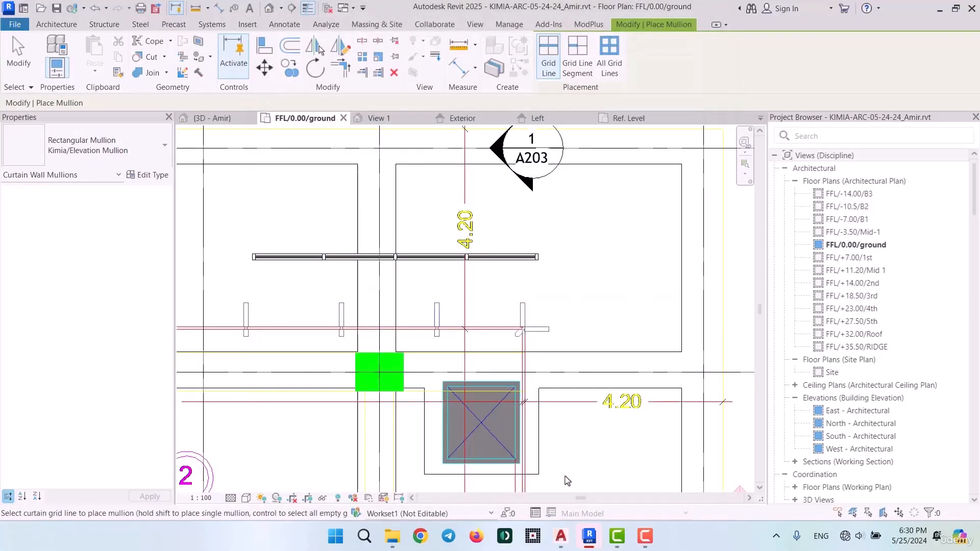
key("Escape")
key("Escape")
Set the Kimia/Facade/200cm curtain wall type's vertical interior, border 1 and border 2 mullions to Rectangular Mullion : Kimia/Elevation Mullion
left_click(449, 256)
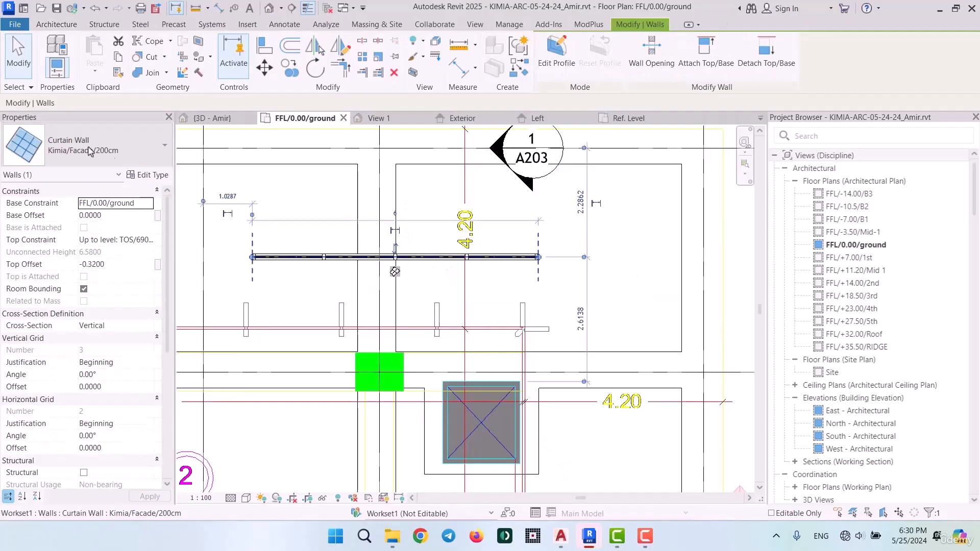
left_click(152, 174)
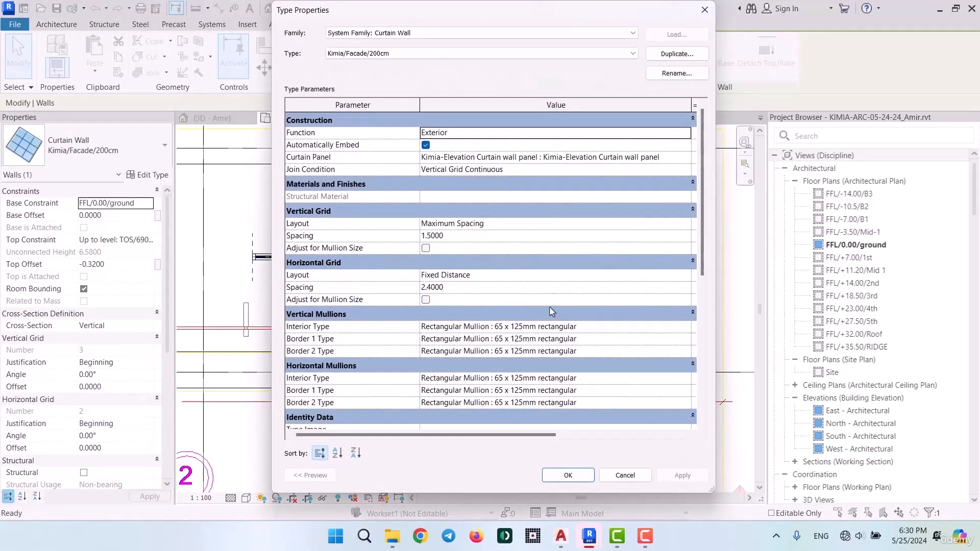
left_click(664, 327)
left_click(685, 327)
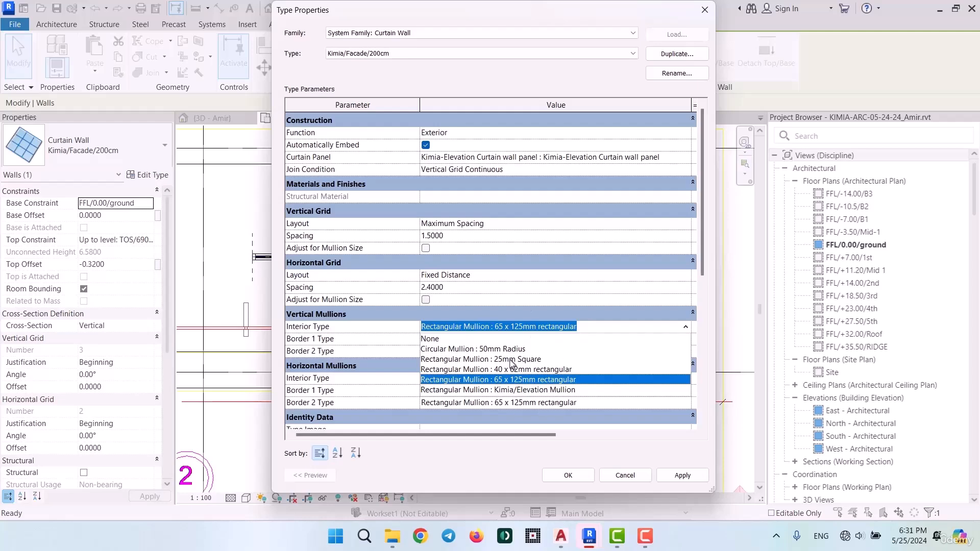
left_click(527, 390)
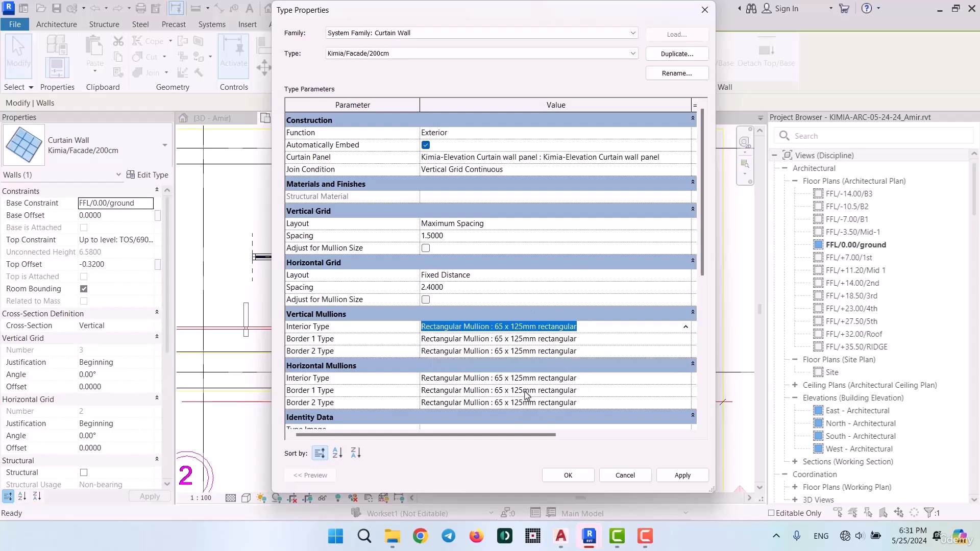
left_click(686, 339)
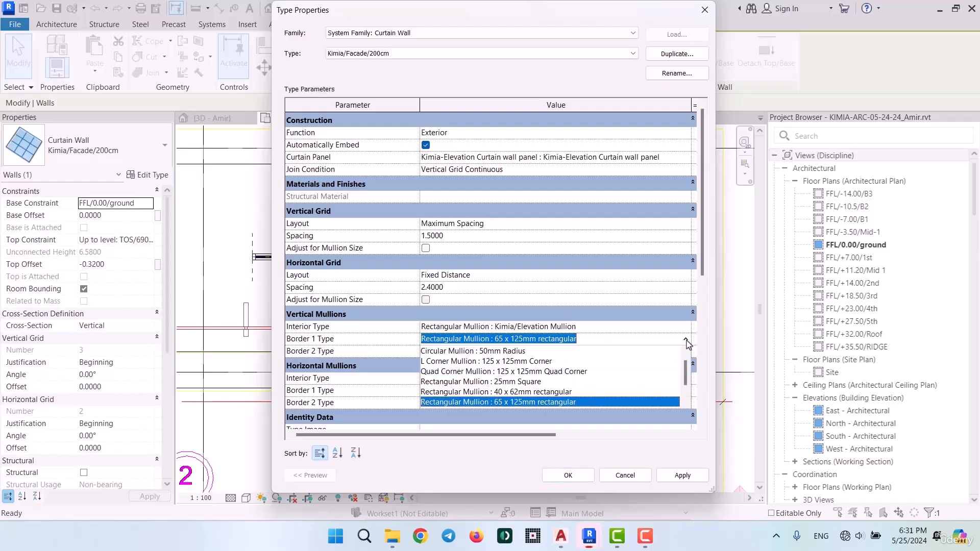
scroll(480, 385, "down", 1)
left_click(480, 382)
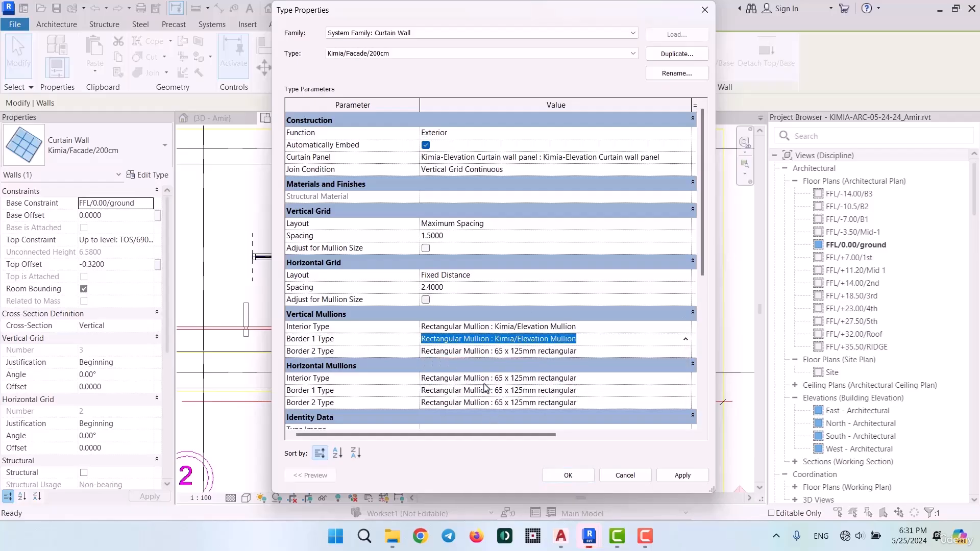
left_click(668, 352)
left_click(686, 351)
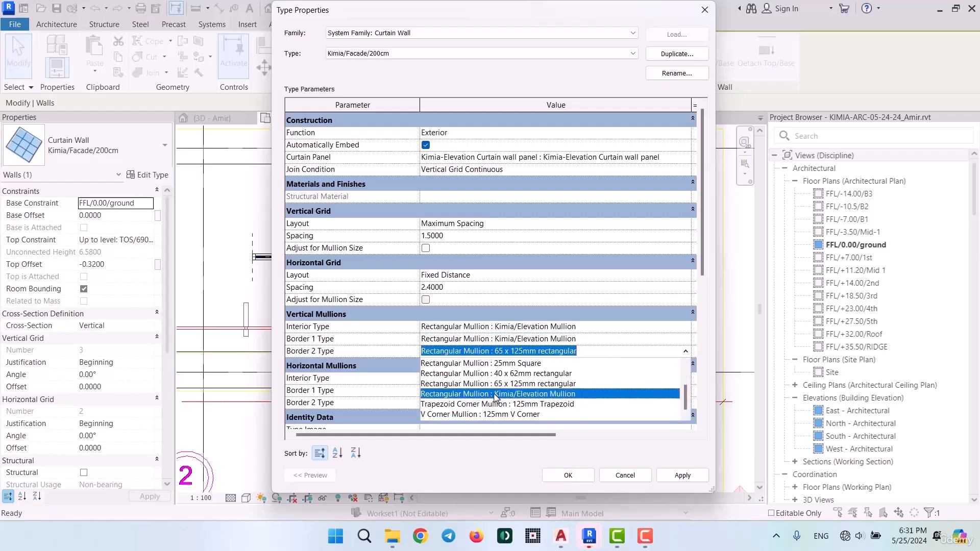
left_click(498, 400)
Set the curtain wall's horizontal mullions to None for interior, Circular Mullion : 50mm Radius for border 1 and None for border 2, and apply
left_click(499, 380)
left_click(499, 381)
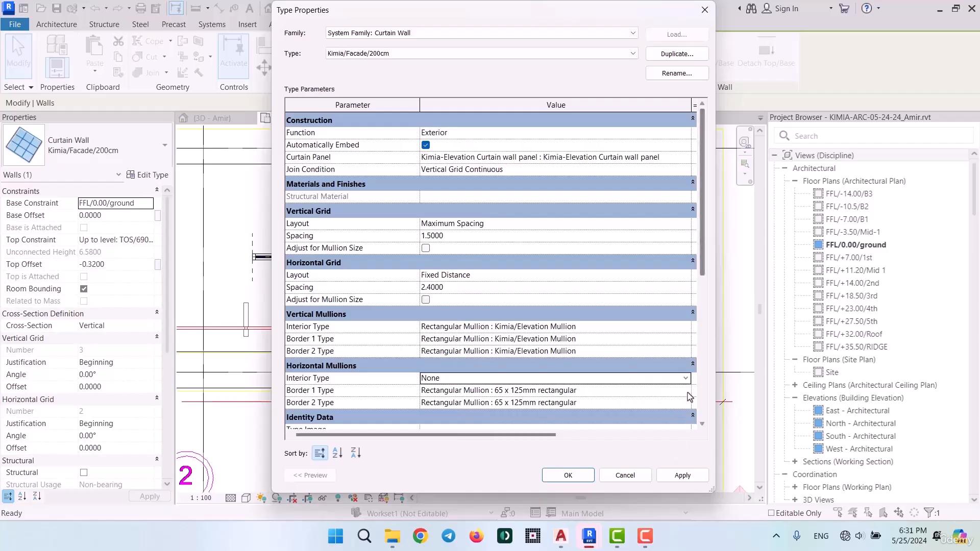
left_click(686, 391)
left_click(550, 410)
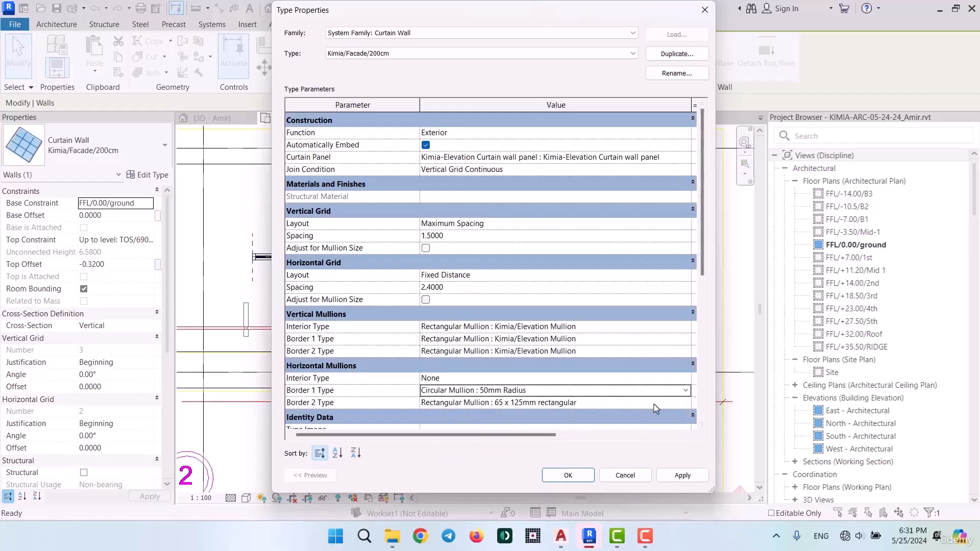
left_click(666, 405)
left_click(686, 403)
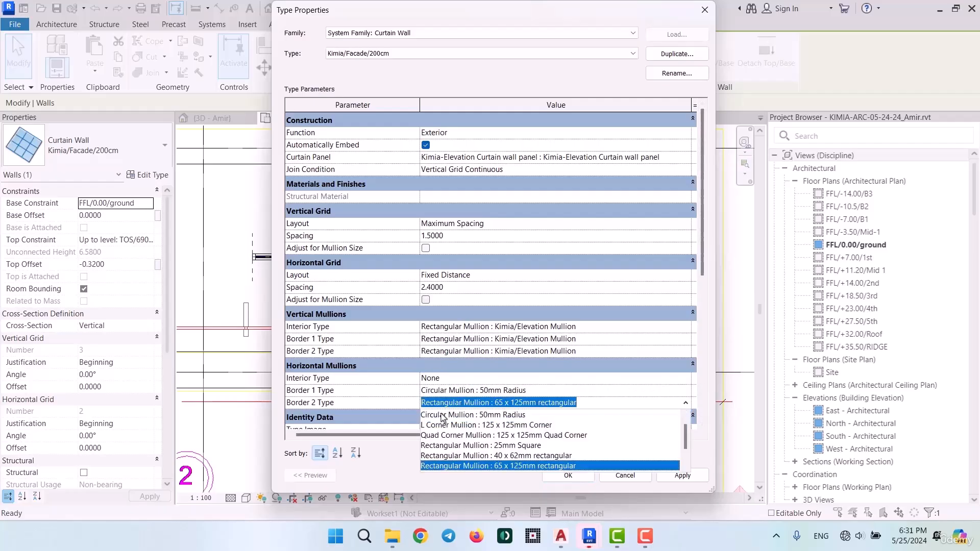
left_click(444, 415)
left_click(565, 477)
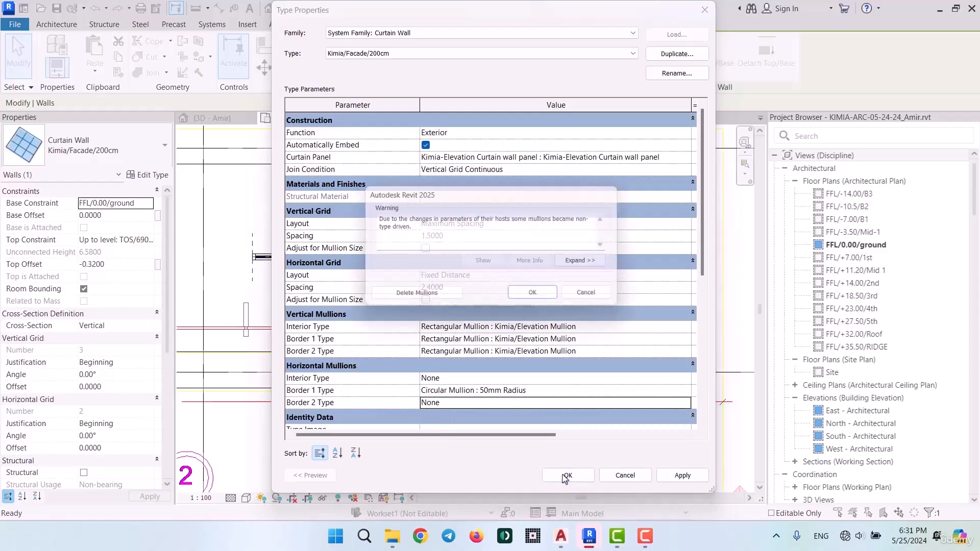
left_click(562, 299)
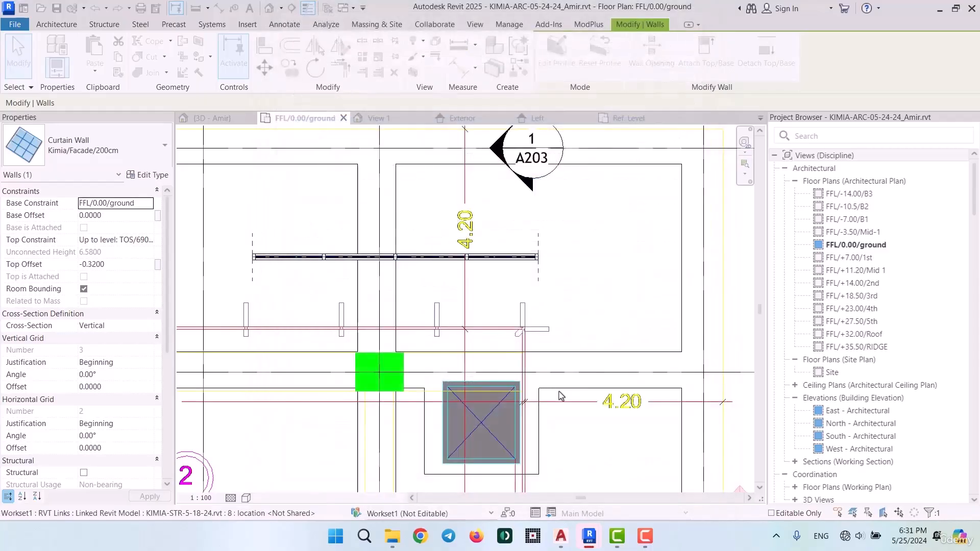
Inspect in plan how the curtain wall's vertical mullions meet the glass panels and compare them with the louvers in the underlying drawing
scroll(583, 263, "up", 4)
left_click(588, 219)
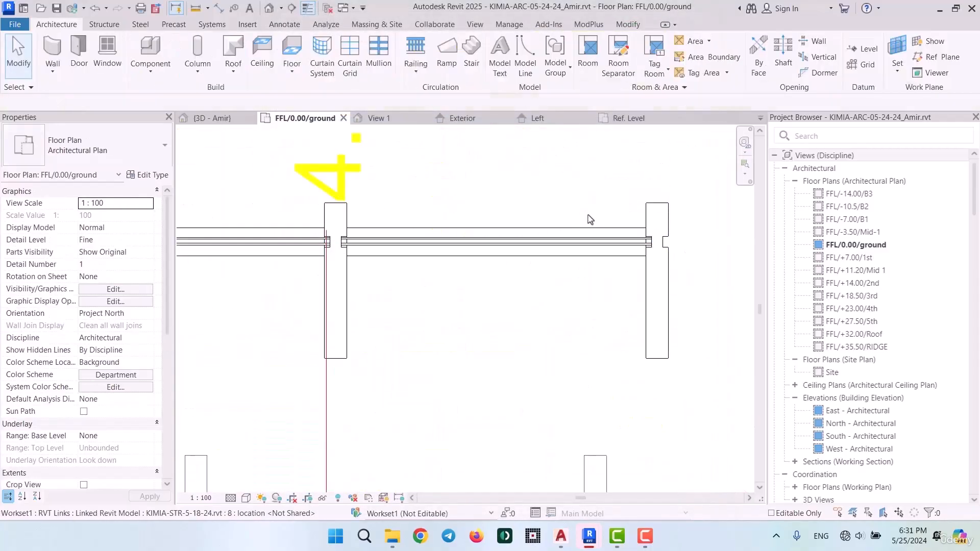
scroll(639, 233, "up", 3)
scroll(651, 245, "down", 2)
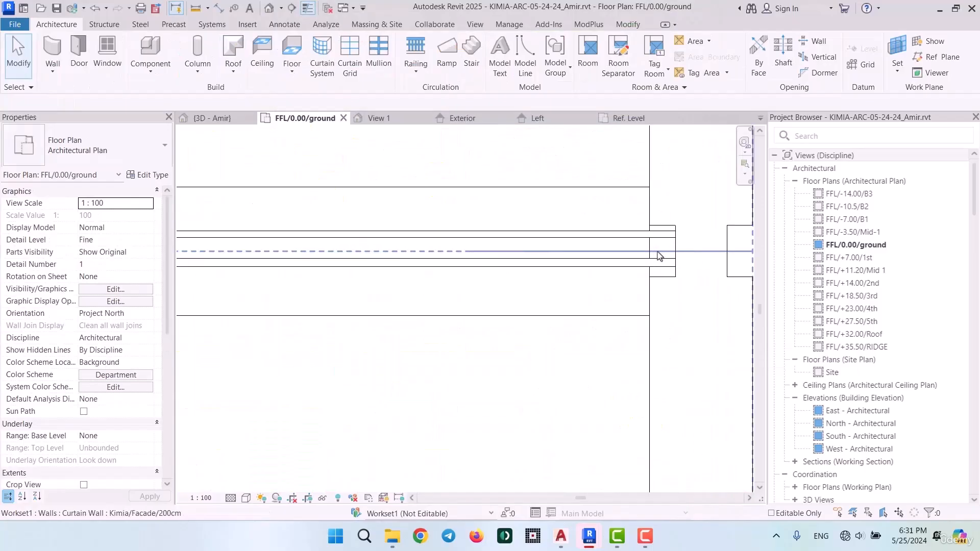
scroll(541, 319, "down", 3)
scroll(542, 320, "down", 4)
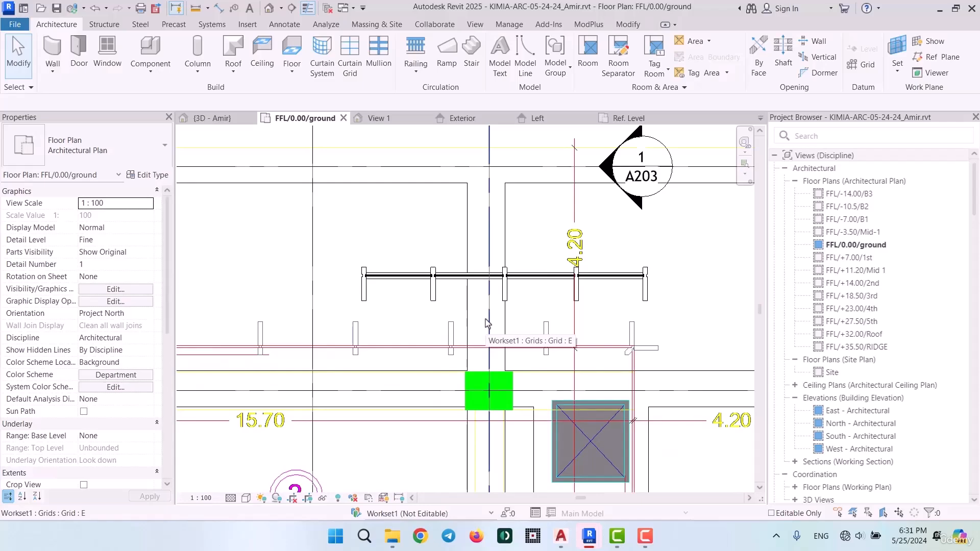
scroll(511, 274, "down", 3)
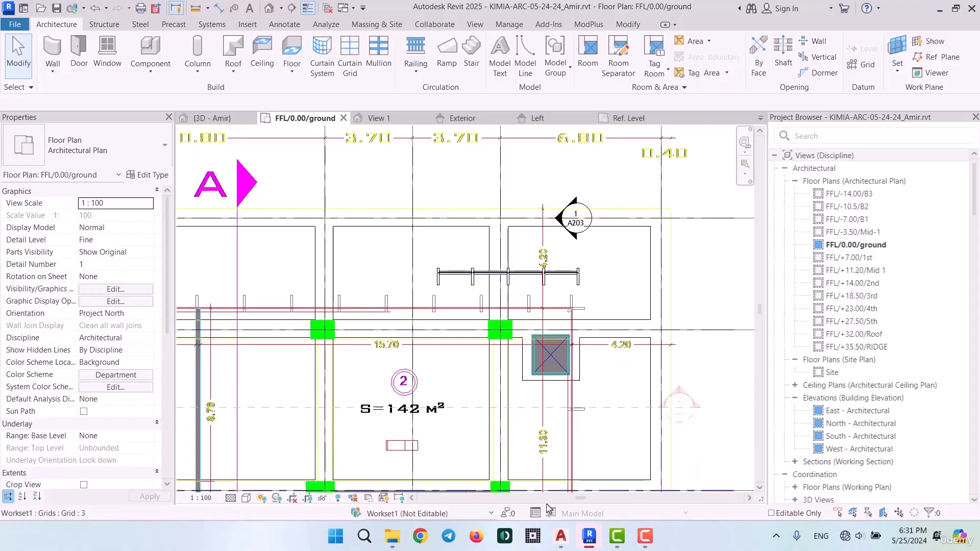
scroll(500, 280, "up", 4)
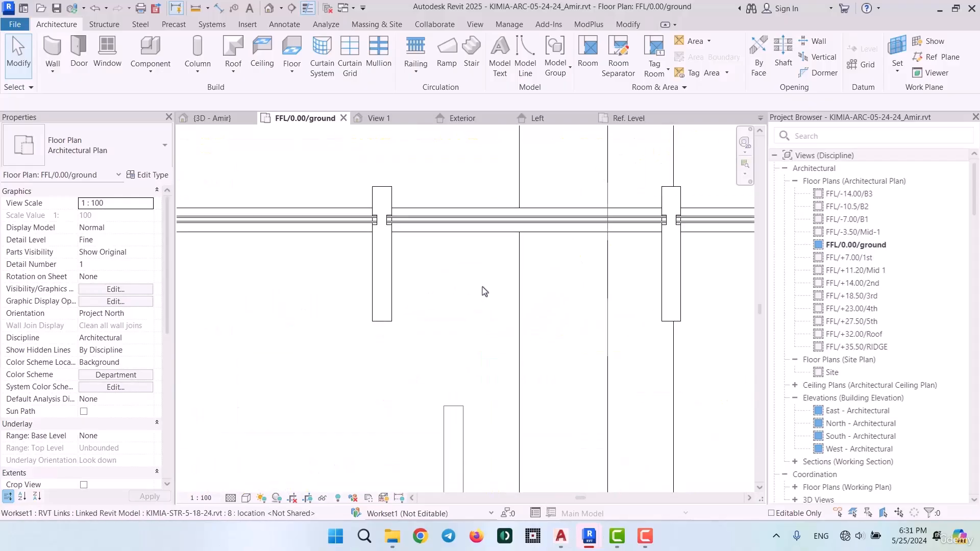
Switch to AutoCAD's Mullion Profile drawing and examine the straight mullion detail's frame, gaskets and glazing connection alongside the corner detail
mouse_move(561, 541)
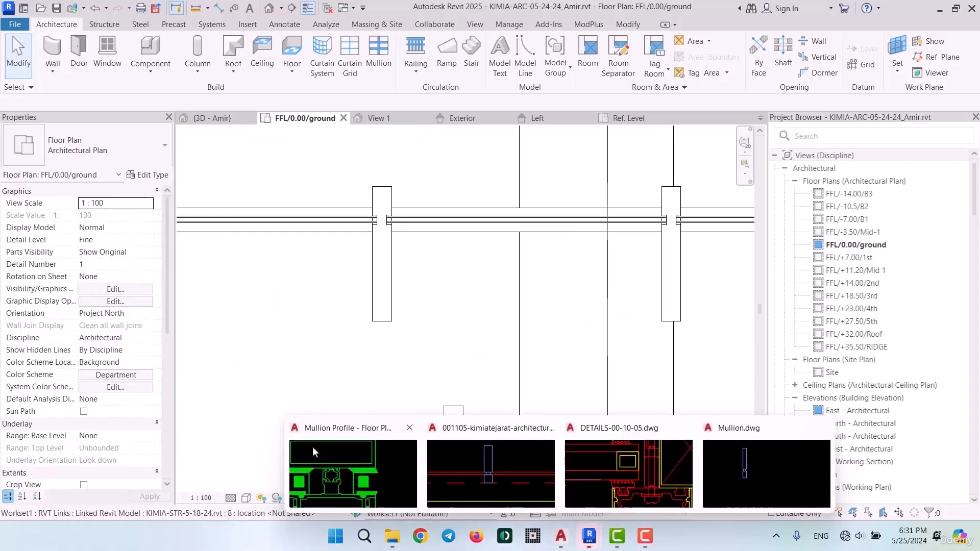
left_click(352, 484)
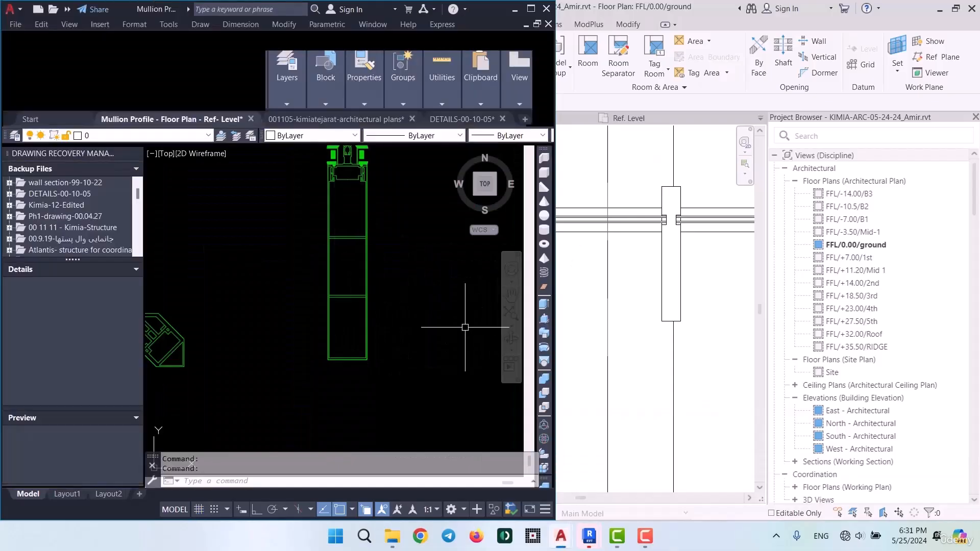
scroll(465, 327, "down", 3)
scroll(380, 294, "up", 4)
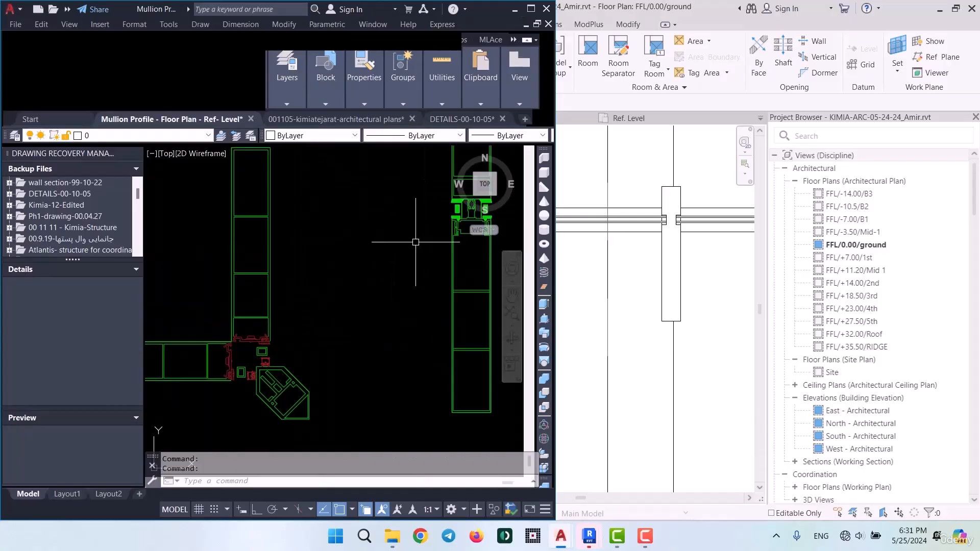
scroll(364, 272, "down", 2)
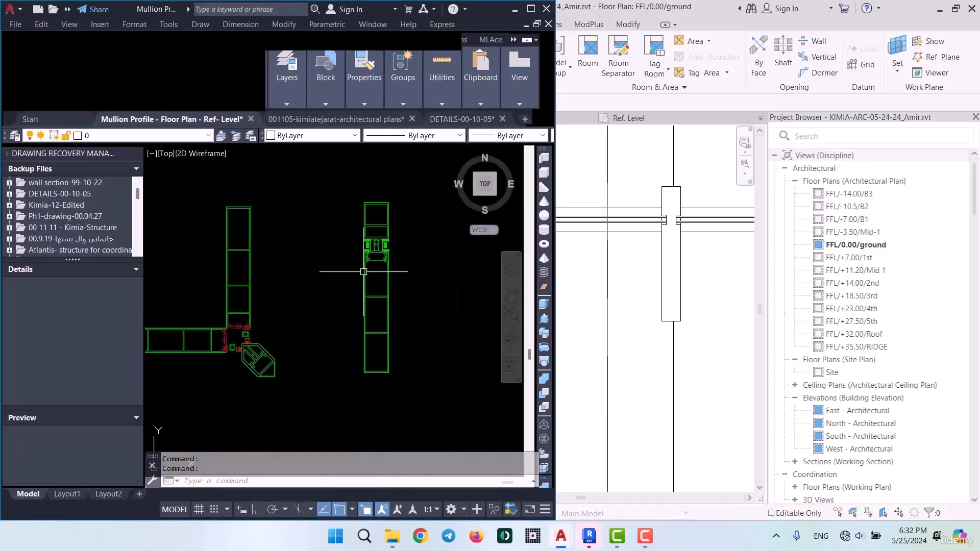
scroll(364, 235, "up", 4)
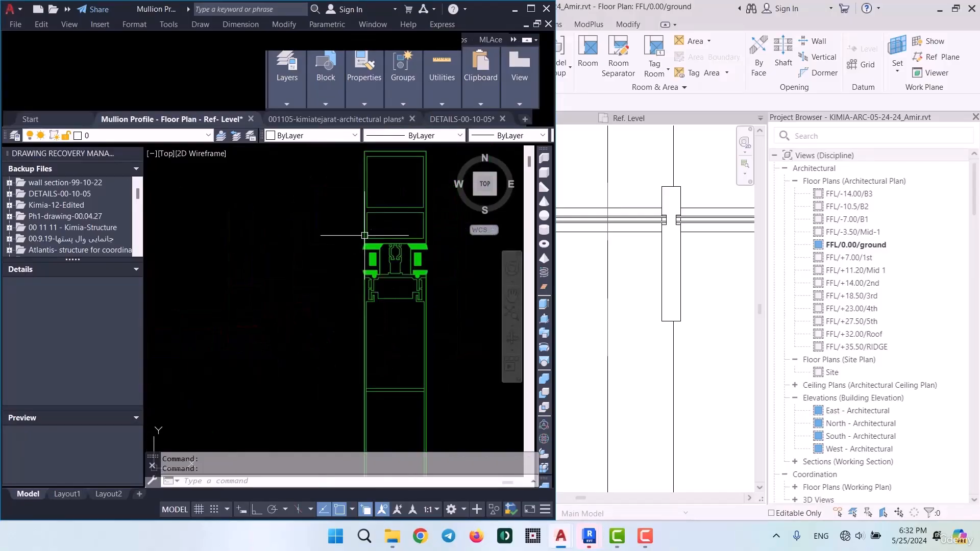
scroll(364, 236, "down", 6)
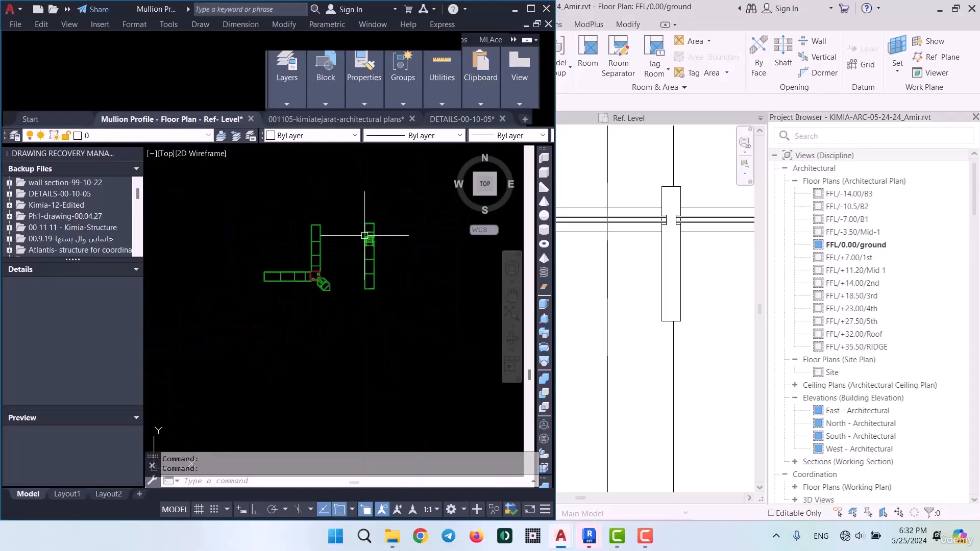
scroll(364, 235, "up", 2)
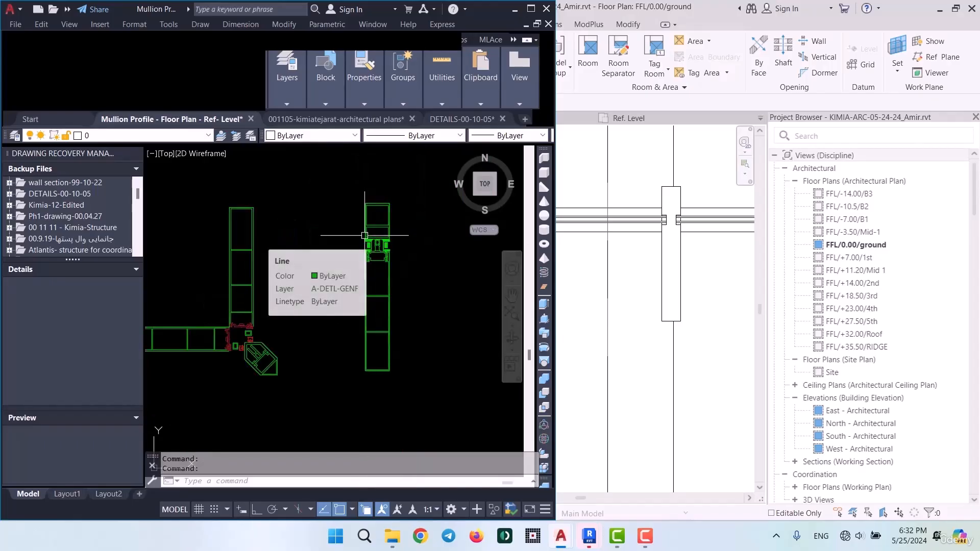
scroll(381, 307, "up", 5)
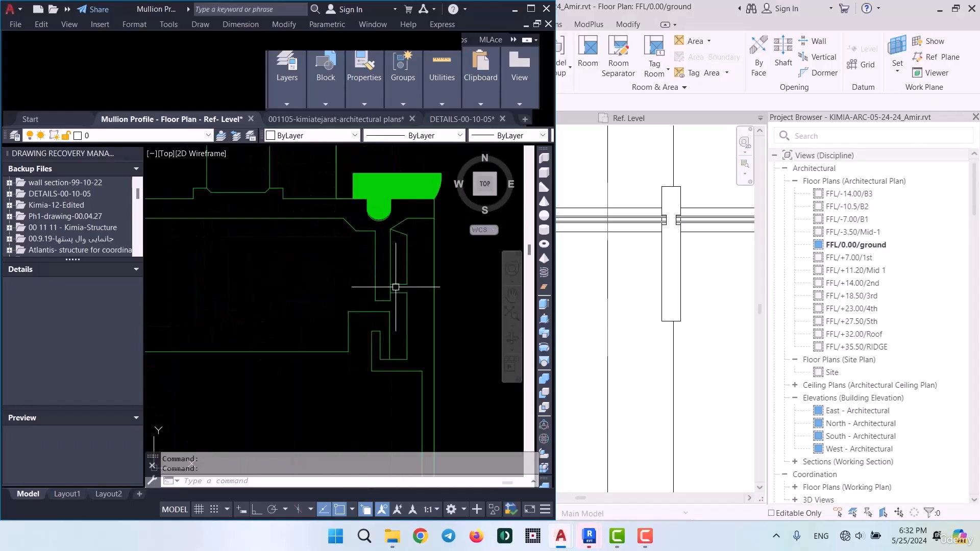
scroll(393, 287, "down", 3)
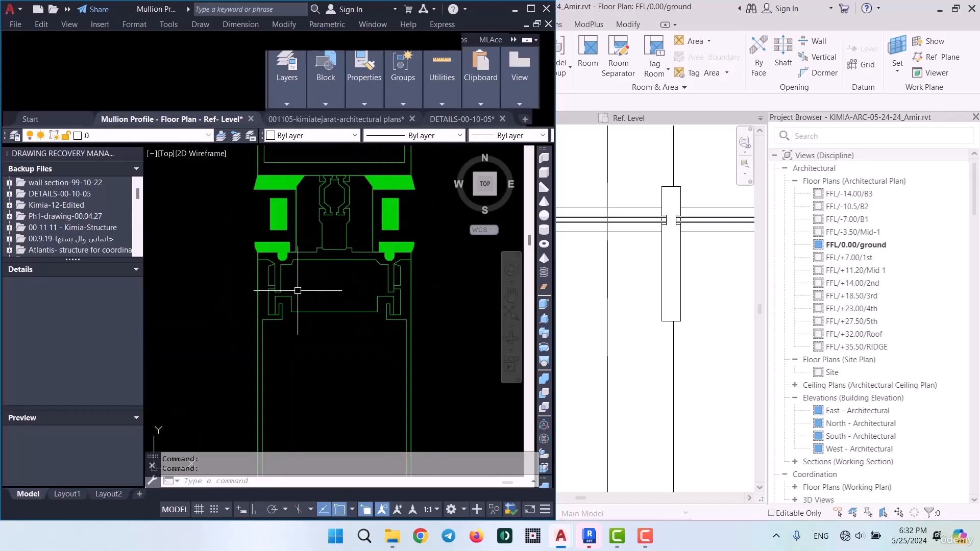
scroll(298, 290, "up", 4)
scroll(297, 293, "down", 4)
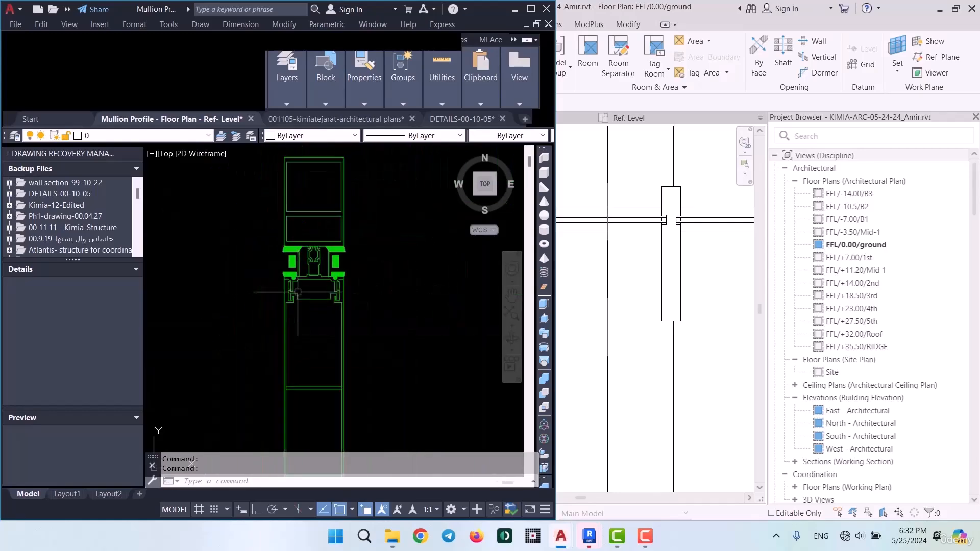
scroll(380, 229, "down", 4)
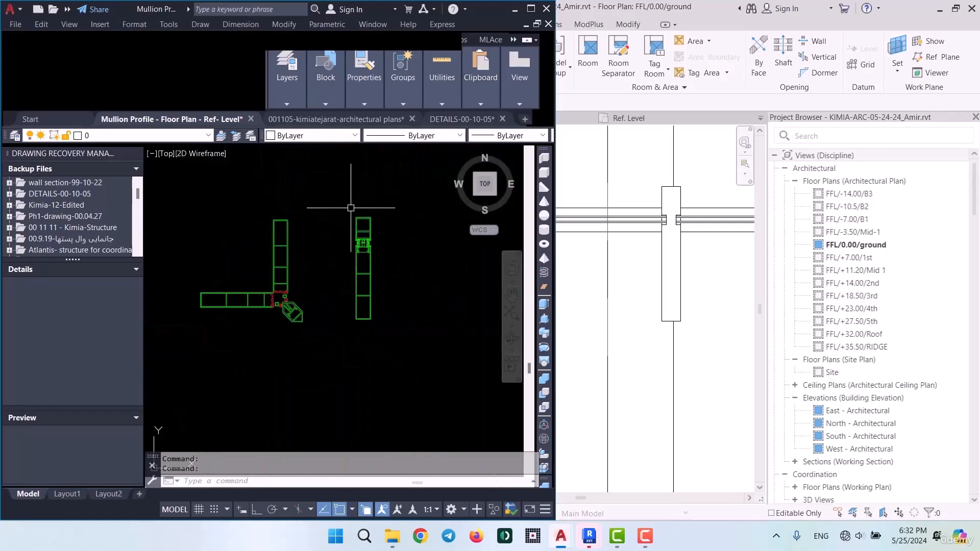
Copy the whole straight vertical mullion detail, leaving out the corner mullion detail beside it
left_click(350, 208)
left_click(393, 368)
key("ctrl+c")
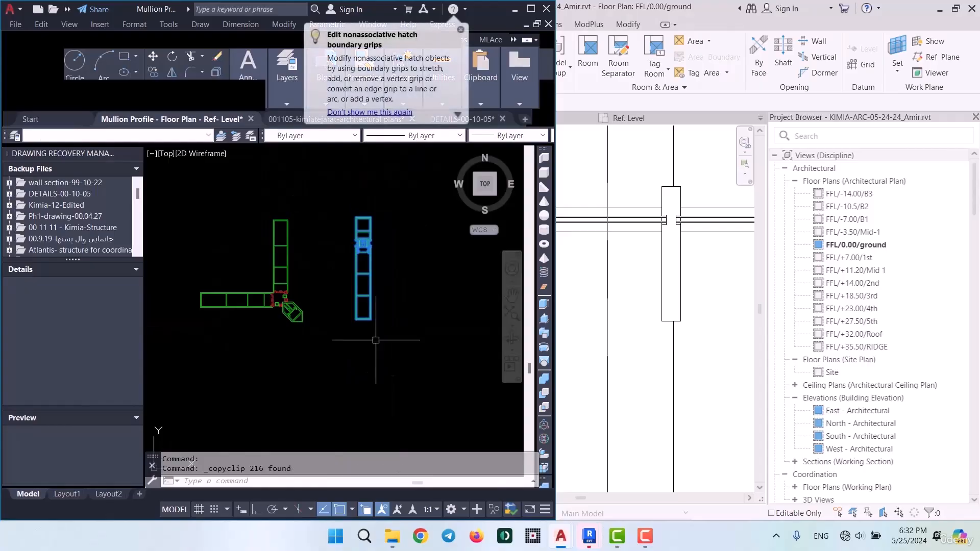
Start a new blank drawing in the maximized AutoCAD window and paste the copied mullion detail with its lower-left corner at the origin
left_click(531, 9)
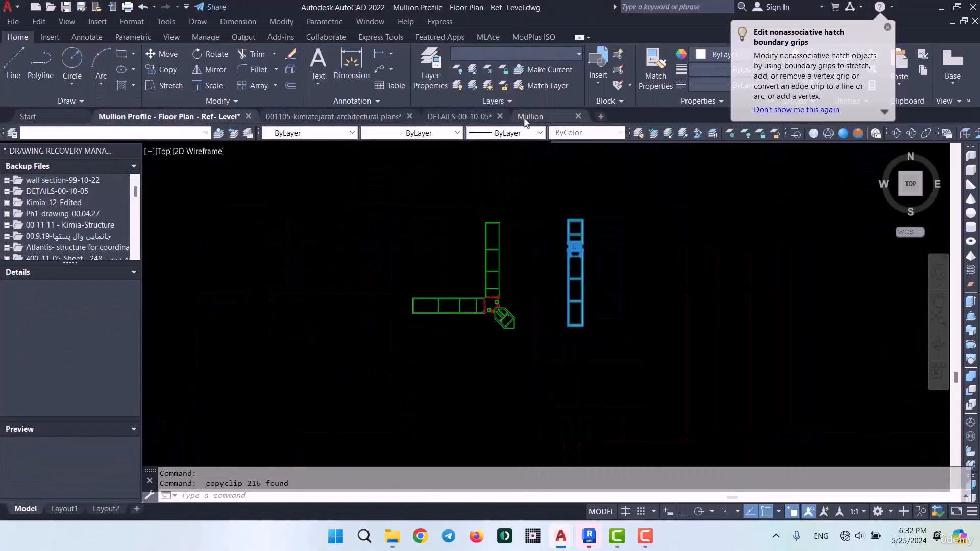
left_click(600, 117)
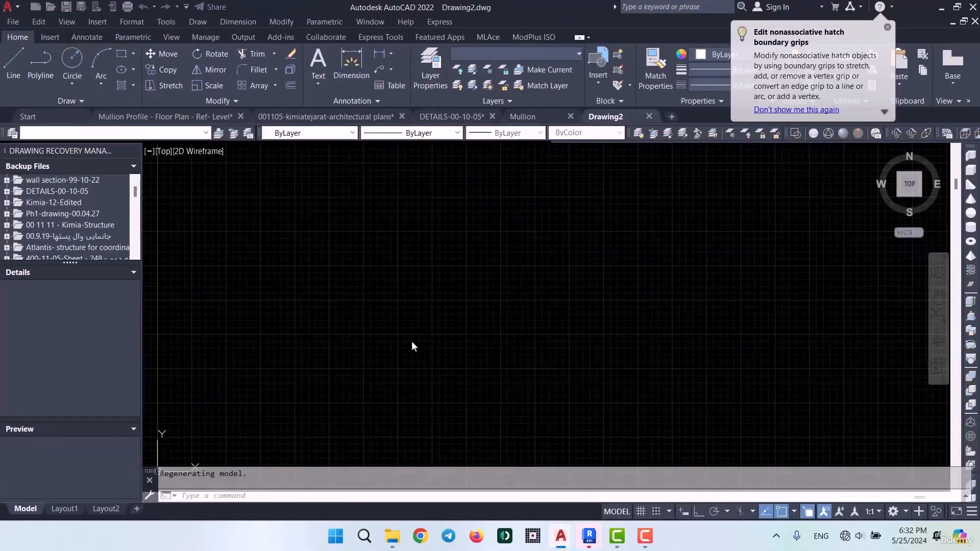
key("ctrl+v")
middle_click_drag(262, 372, 559, 184)
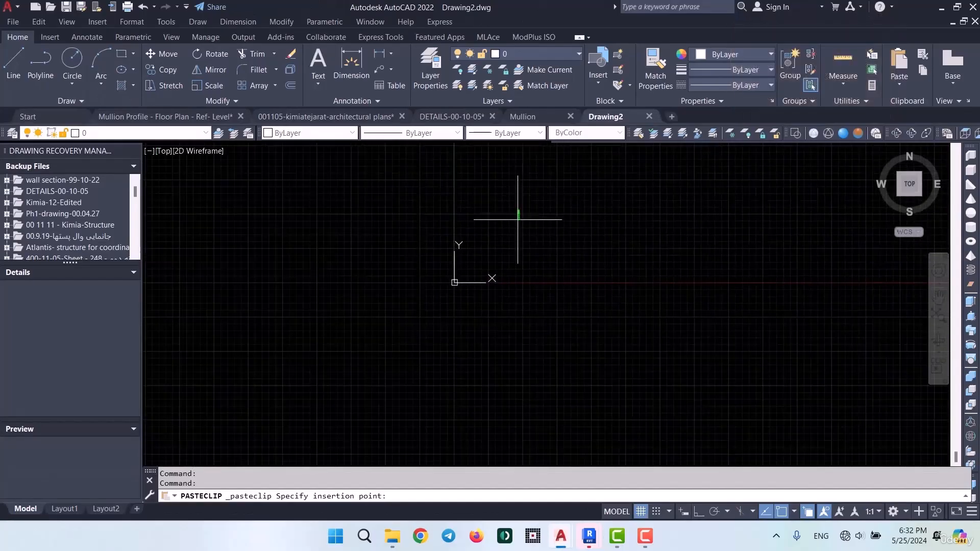
scroll(475, 255, "up", 6)
scroll(434, 295, "up", 9)
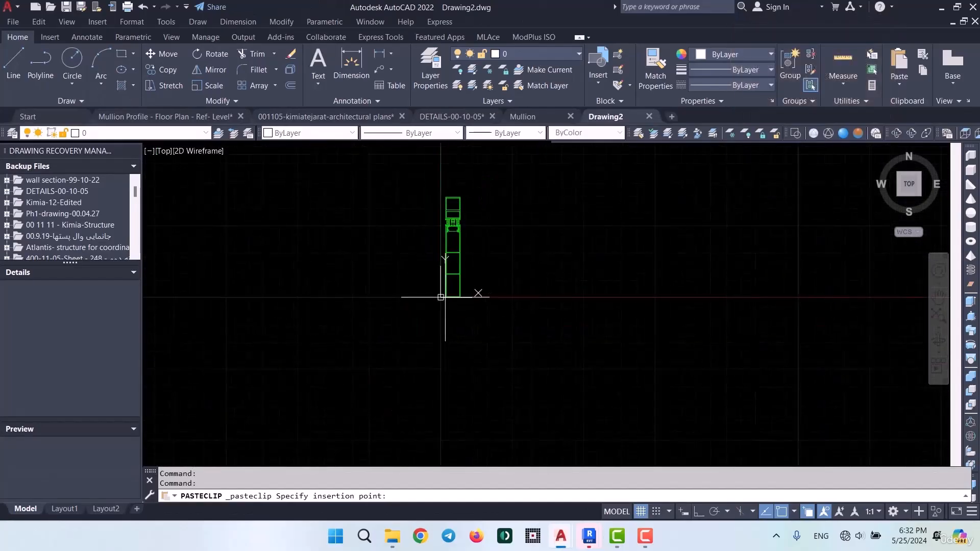
left_click(434, 295)
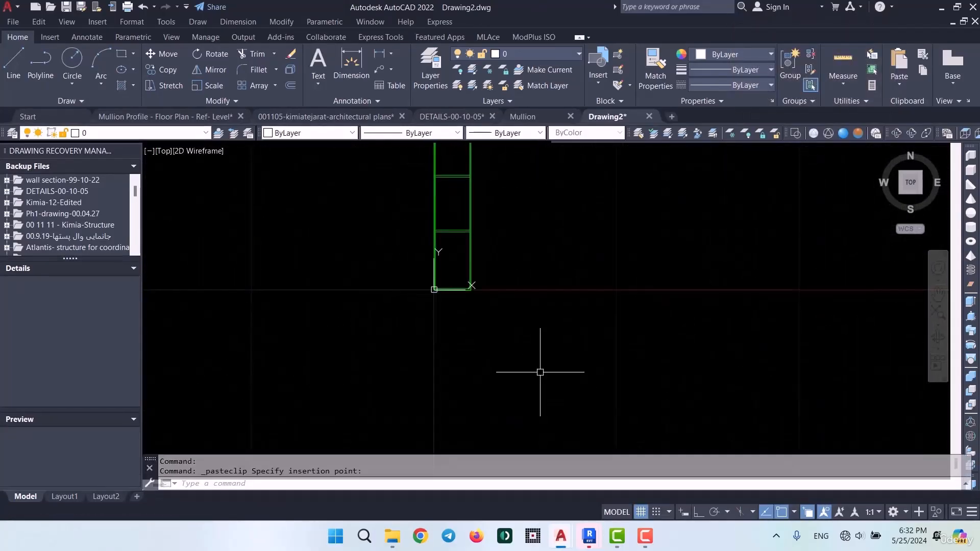
scroll(540, 372, "down", 4)
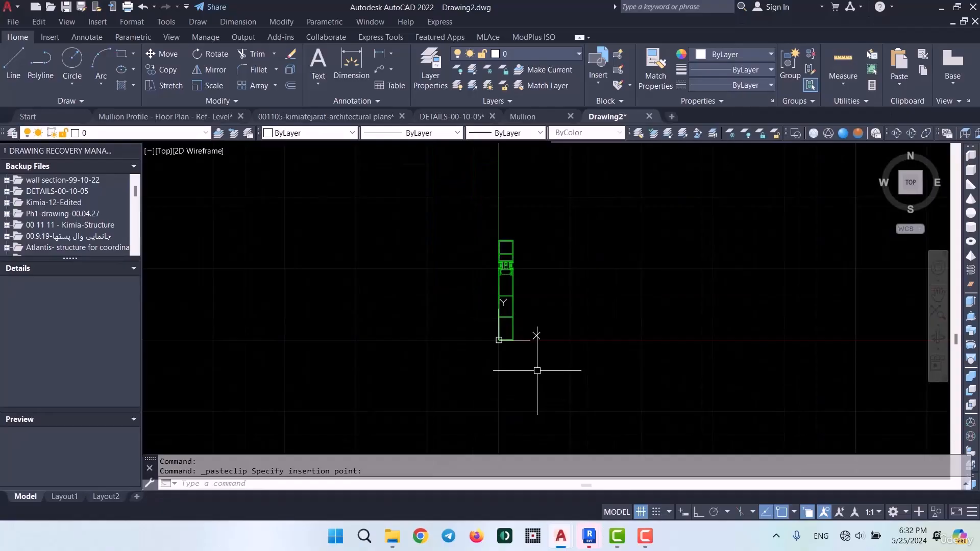
Save the new drawing as Detail-Mullion in the DWG To Revit folder and minimize AutoCAD
key("ctrl+s")
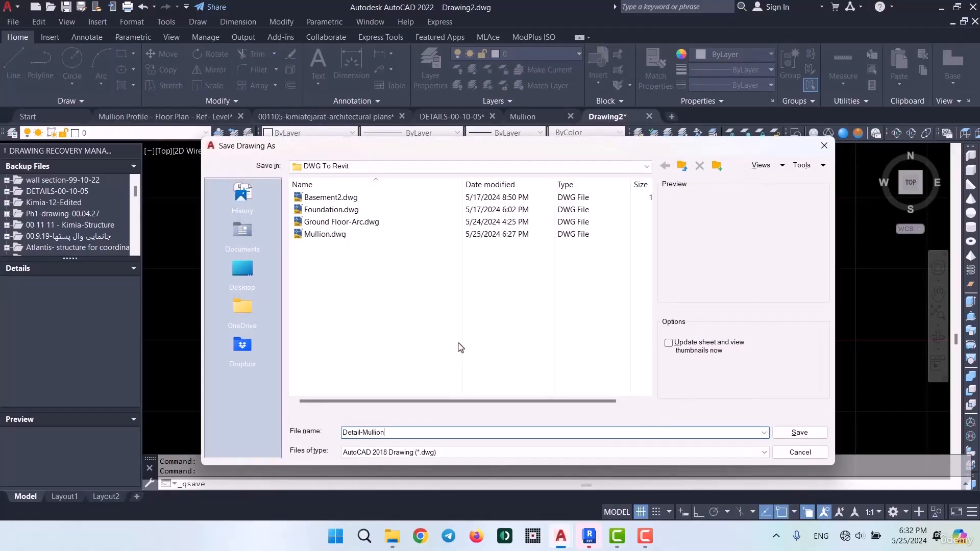
key("Return")
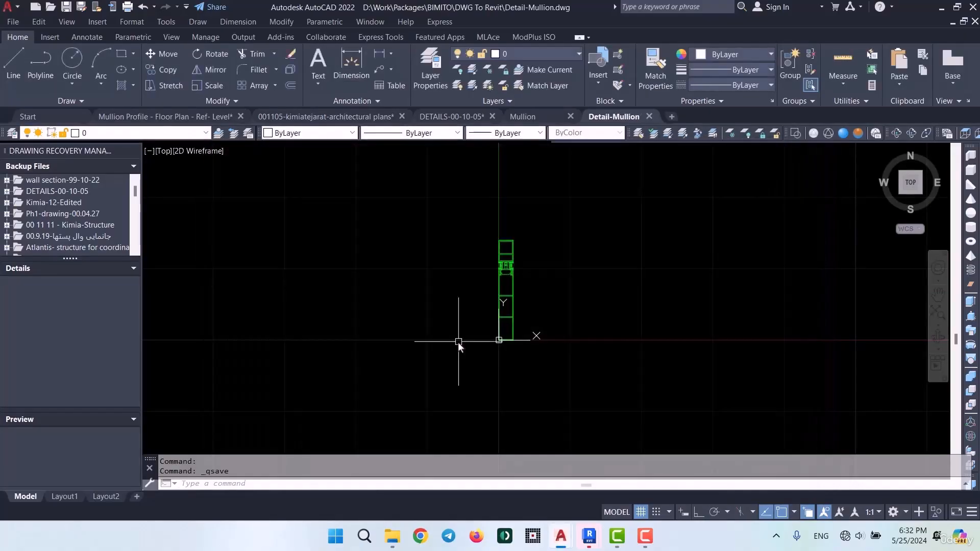
left_click(945, 9)
Switch to Revit and create a new family from the Metric Detail Item template in the English templates folder
mouse_move(593, 540)
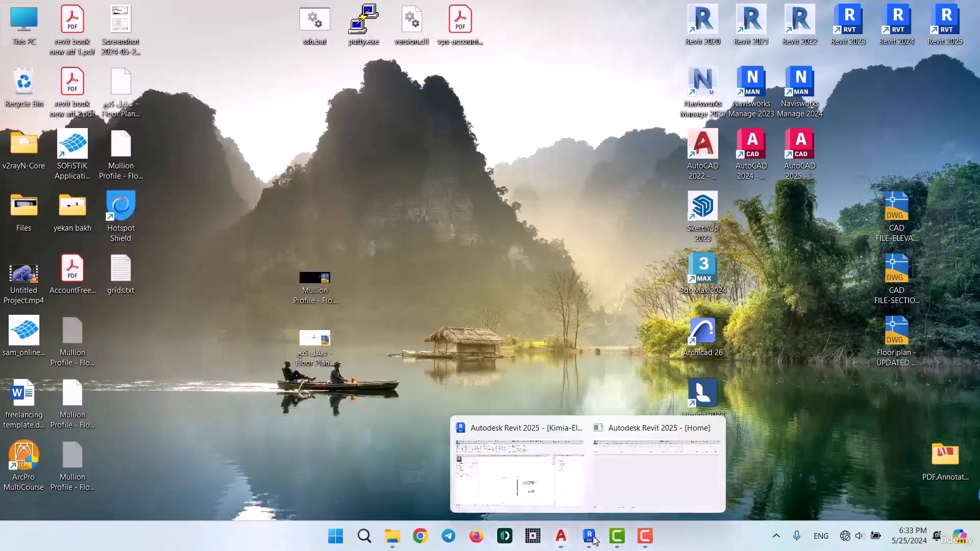
left_click(545, 476)
scroll(361, 248, "down", 1)
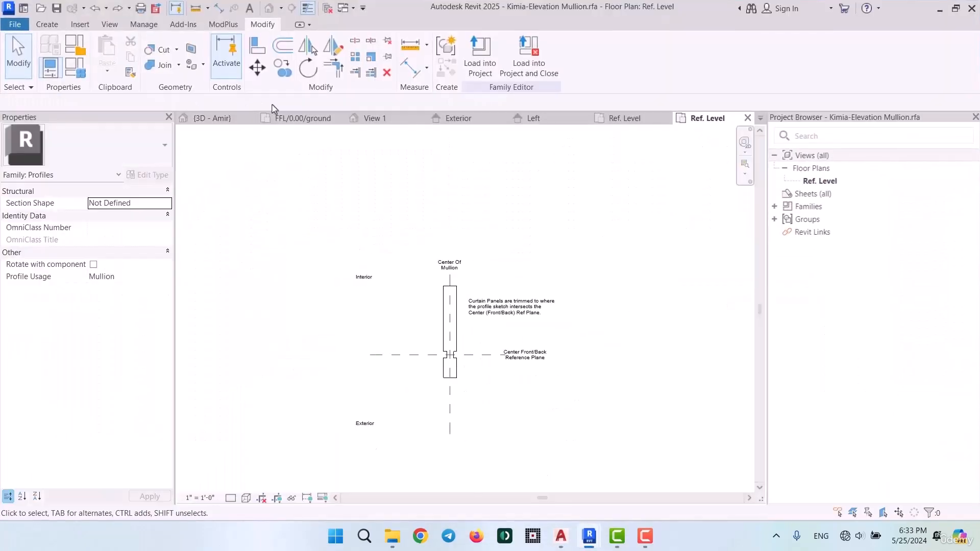
left_click(18, 24)
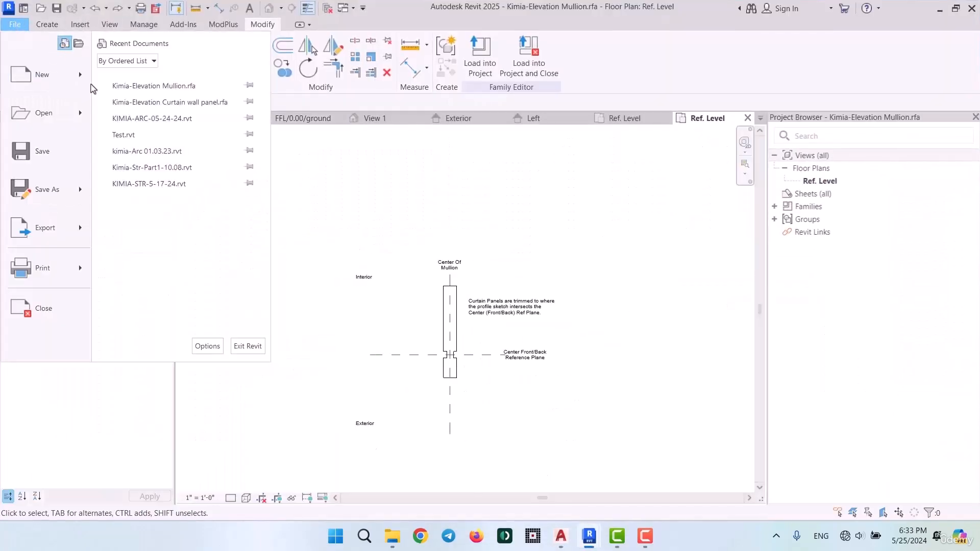
mouse_move(79, 74)
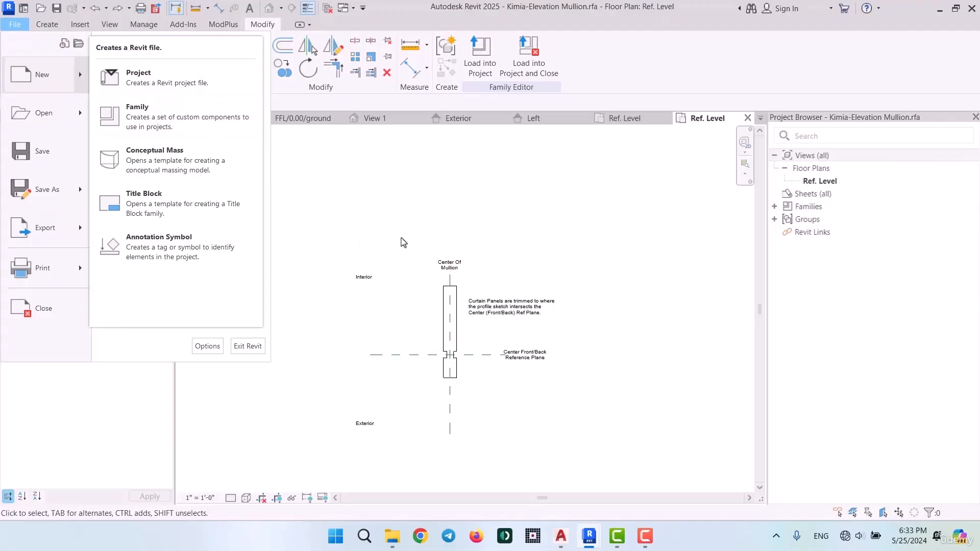
left_click(186, 119)
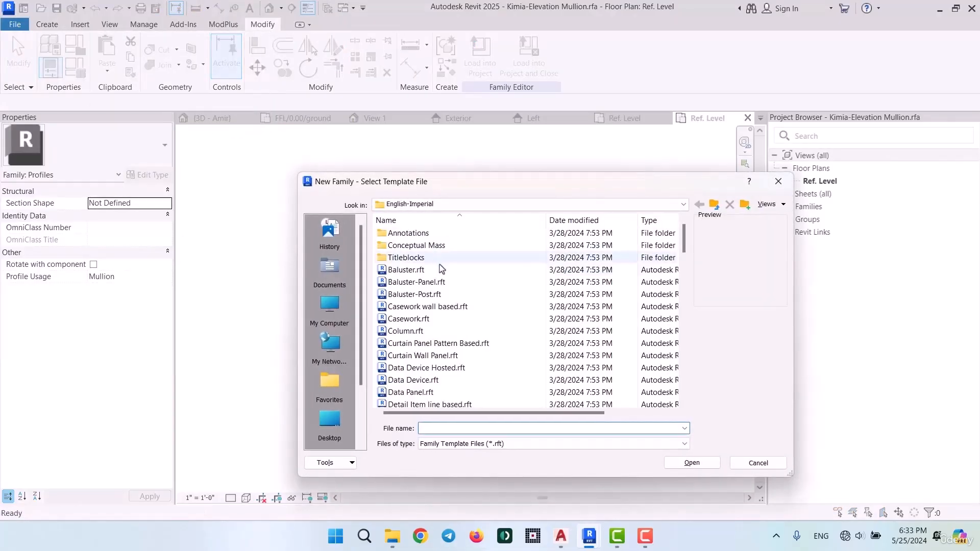
left_click(713, 205)
double_click(401, 260)
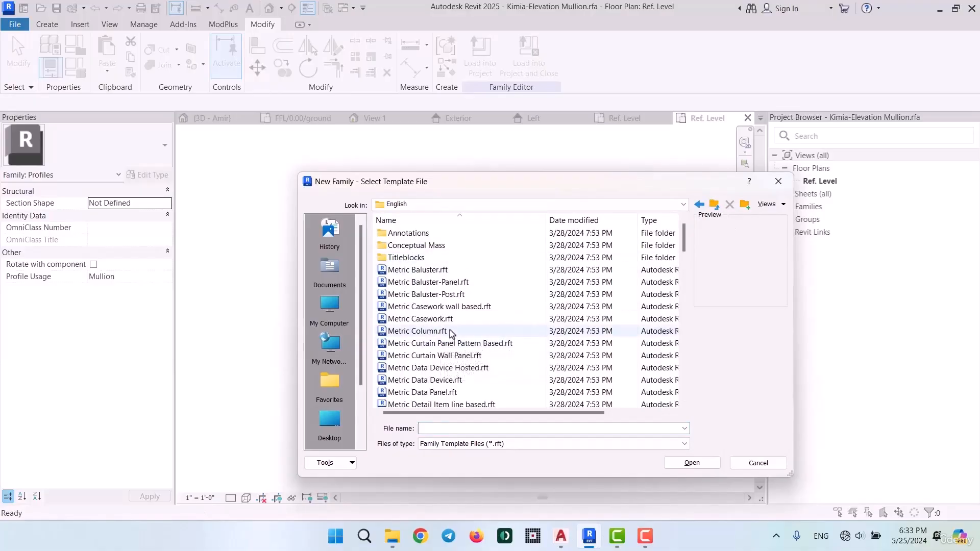
scroll(449, 387, "down", 1)
left_click(458, 388)
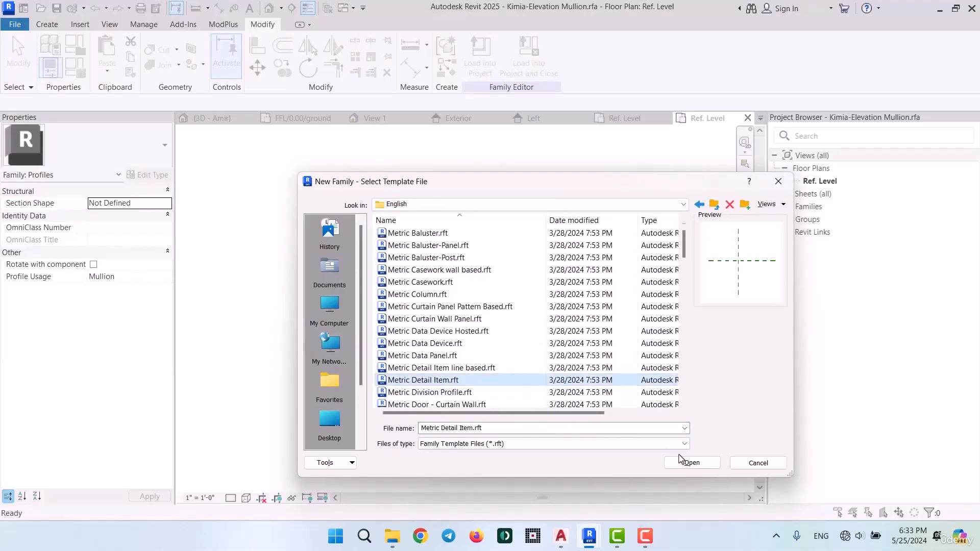
left_click(692, 462)
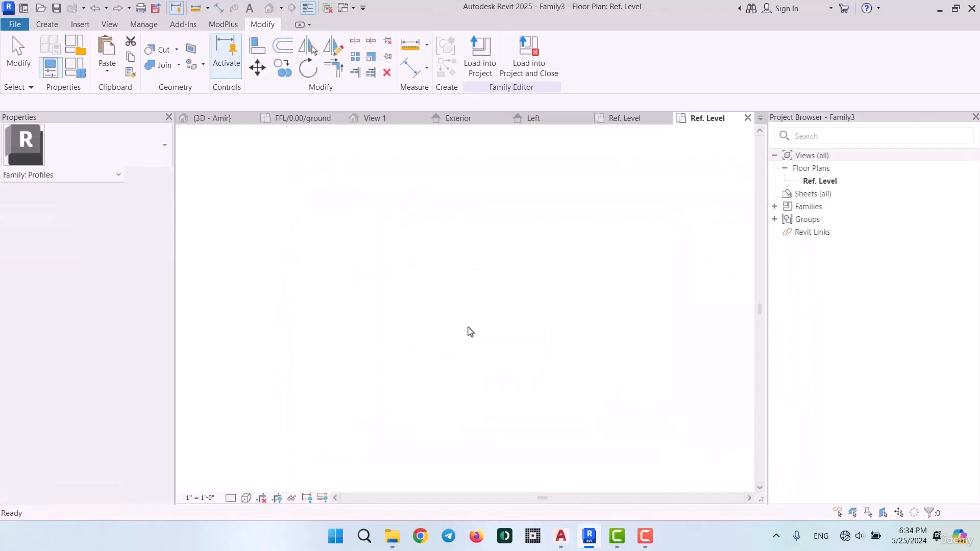
Import Detail-Mullion.dwg into the detail item family in black and white, with meter units and Auto - Origin to Internal Origin positioning
left_click(80, 24)
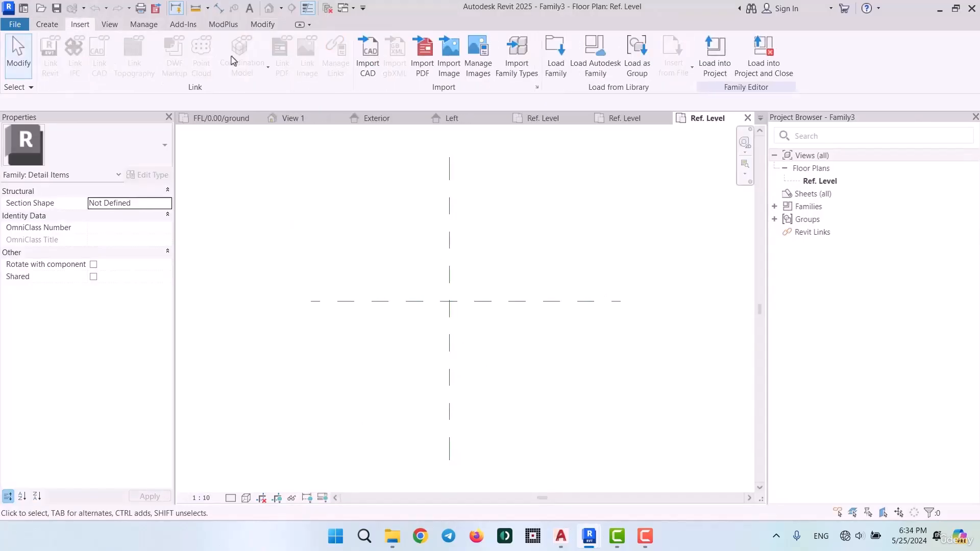
left_click(368, 50)
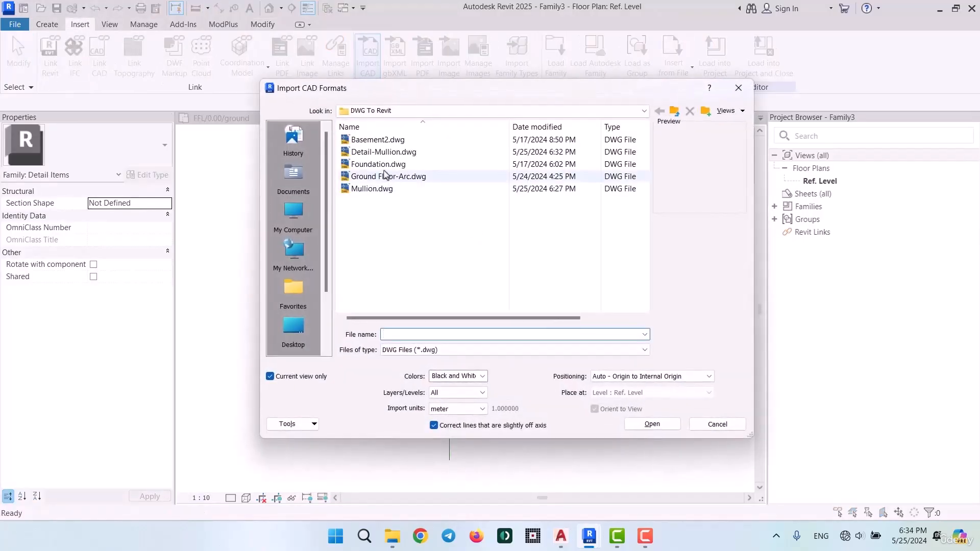
left_click(384, 151)
left_click(651, 424)
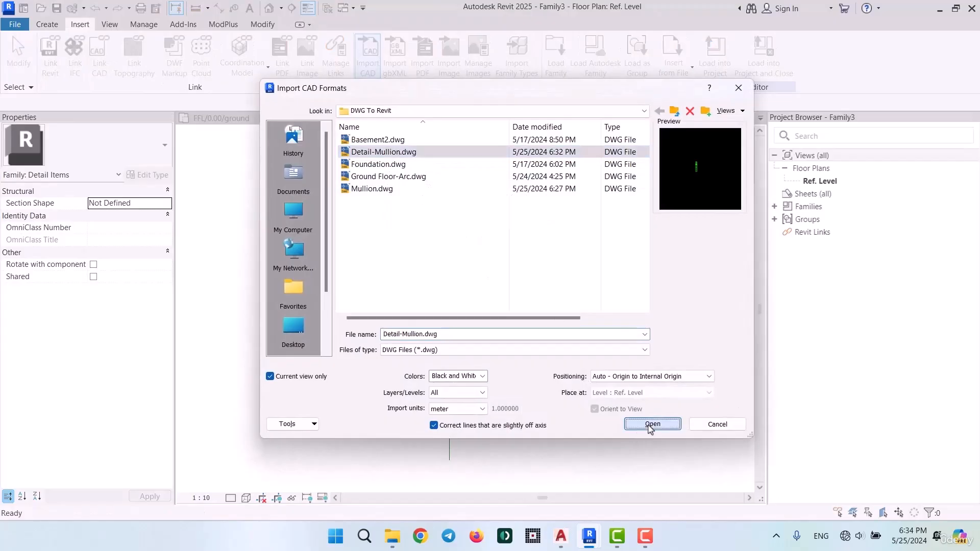
scroll(439, 267, "up", 4)
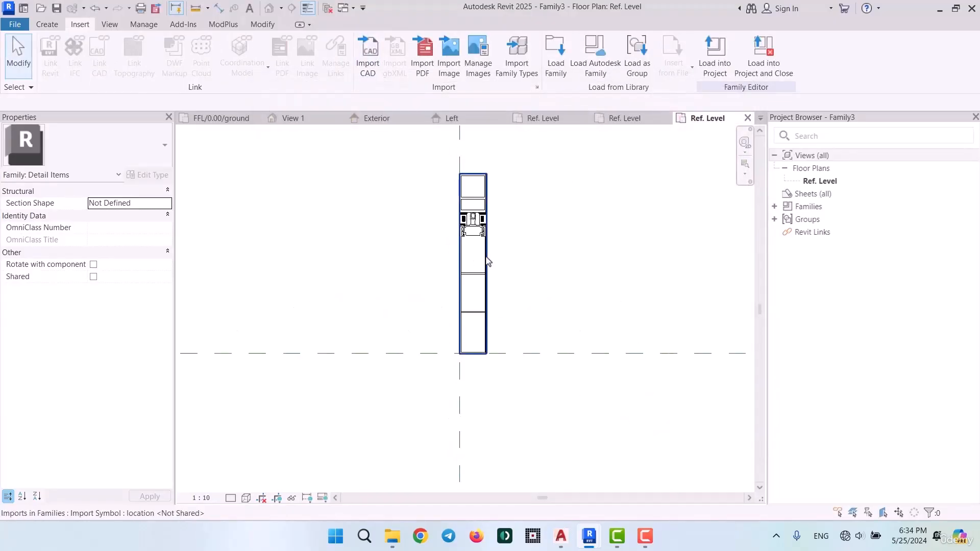
Fully explode the imported mullion detail into Revit elements, unjoining the elements that cannot stay joined
left_click(485, 259)
left_click(598, 74)
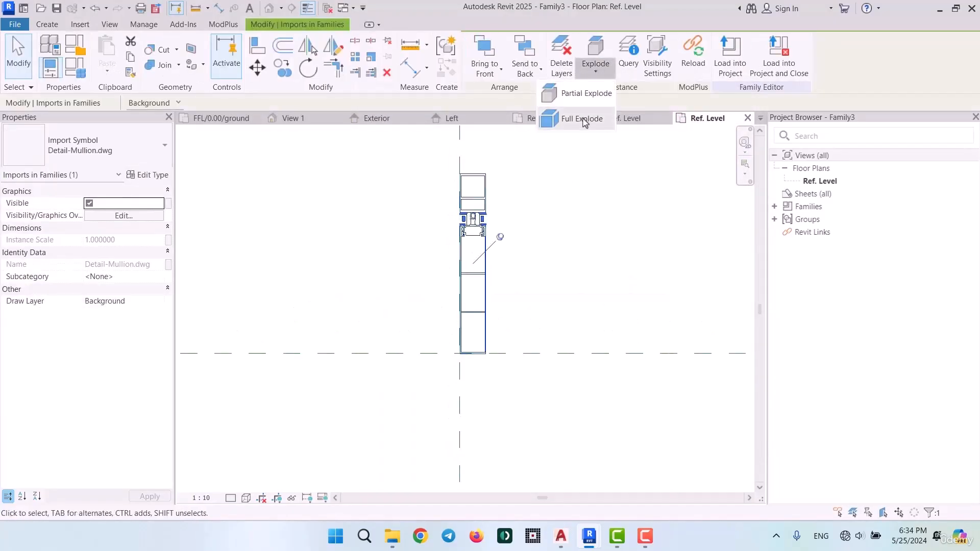
left_click(582, 122)
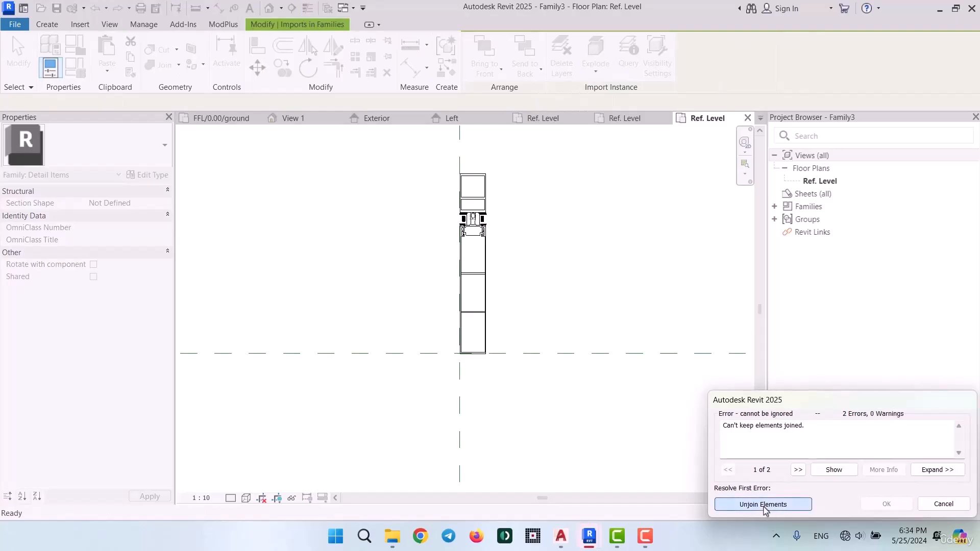
left_click(764, 507)
scroll(458, 218, "up", 5)
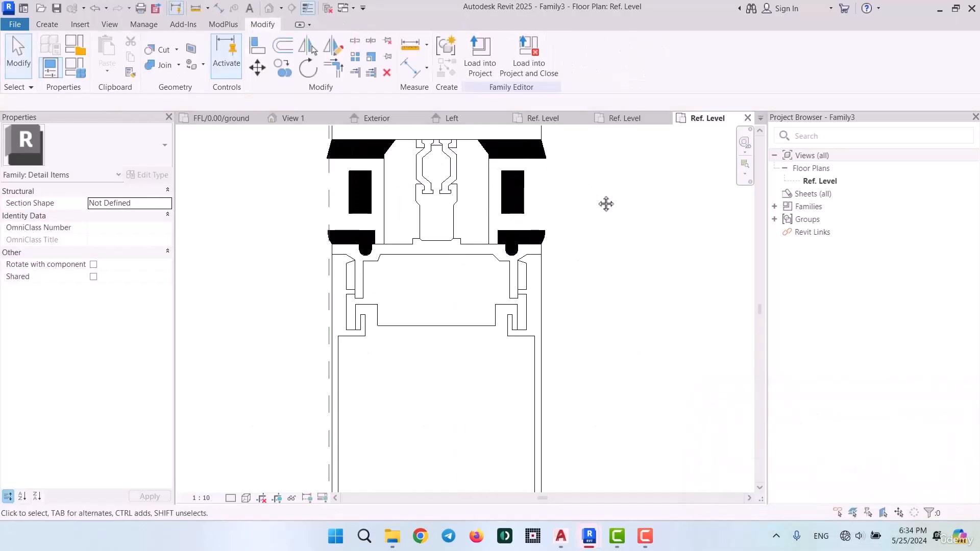
Inspect individual filled regions and lines of the exploded mullion detail
middle_click_drag(605, 203, 622, 331)
left_click(546, 368)
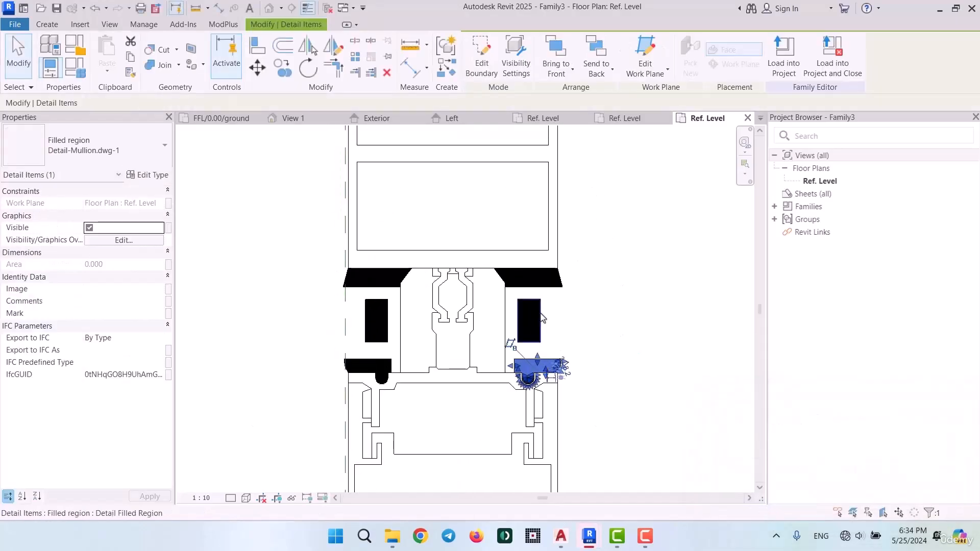
left_click(540, 317)
left_click(503, 309)
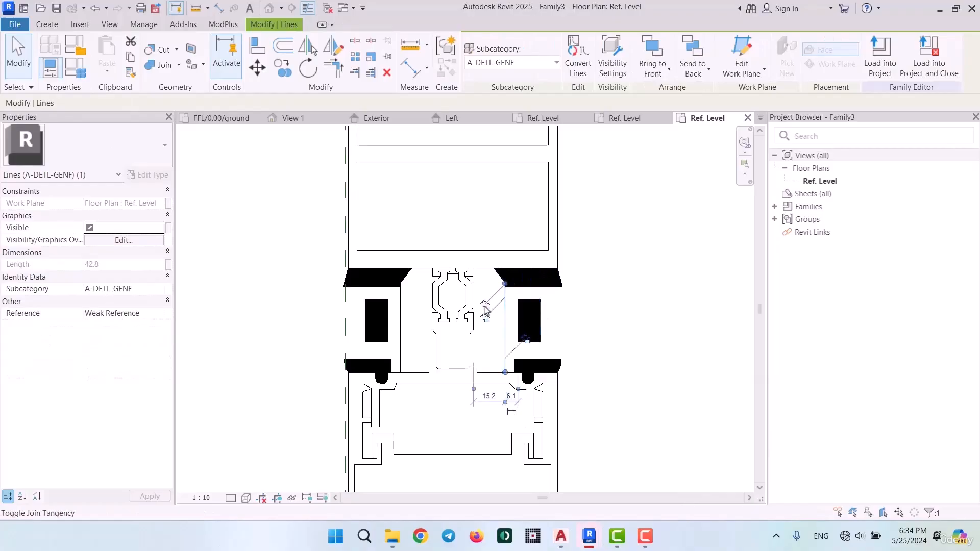
scroll(470, 304, "down", 8)
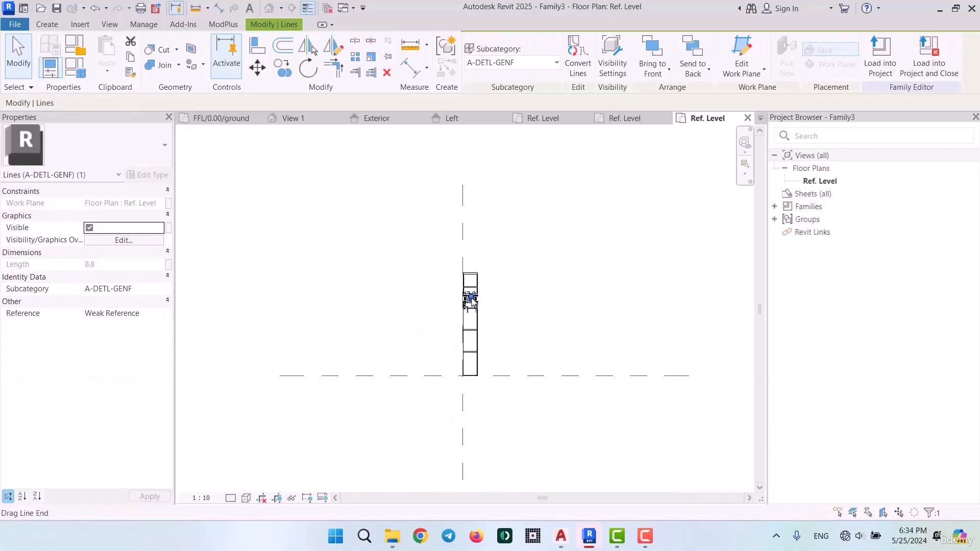
left_click(559, 328)
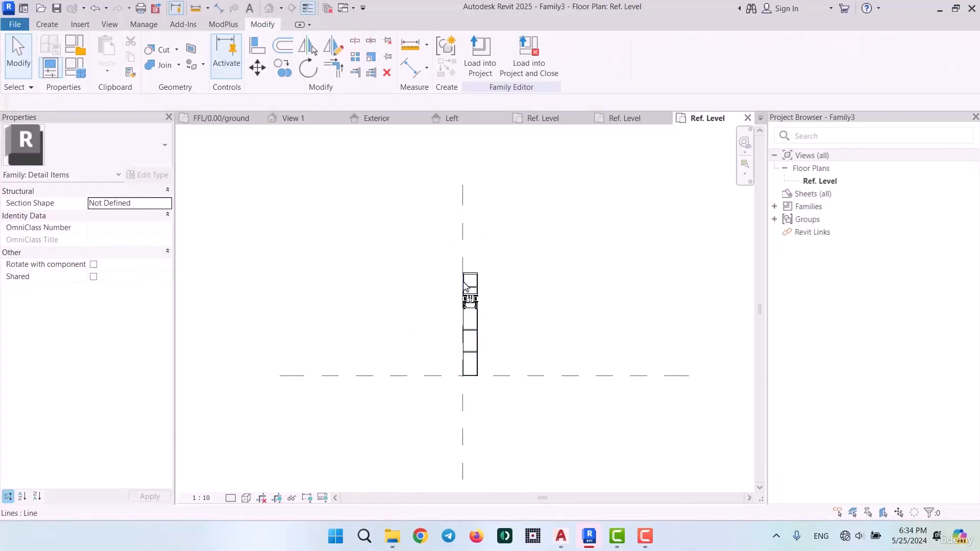
Load the detail item family into Kimia-Elevation Mullion.rfa and place it beside the mullion profile
left_click(479, 56)
left_click(413, 199)
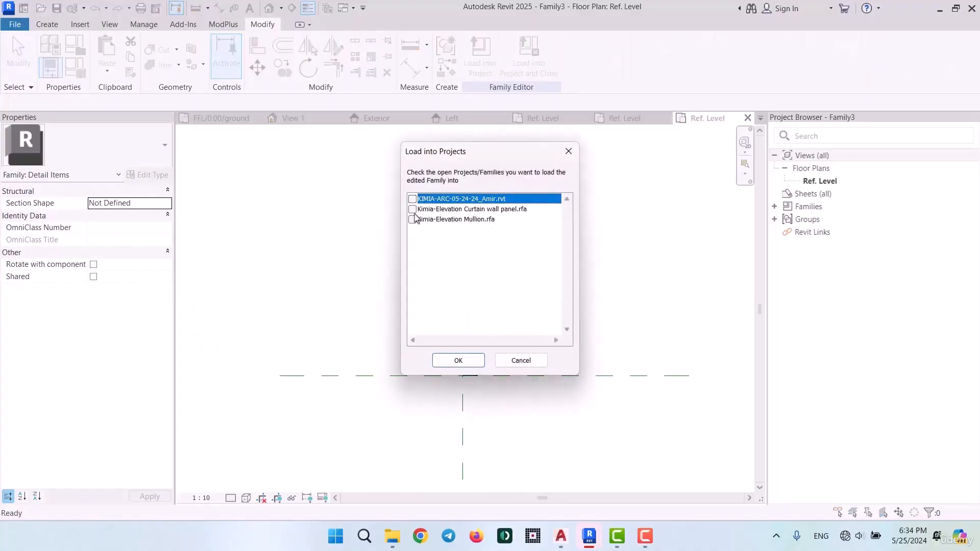
left_click(413, 219)
left_click(458, 361)
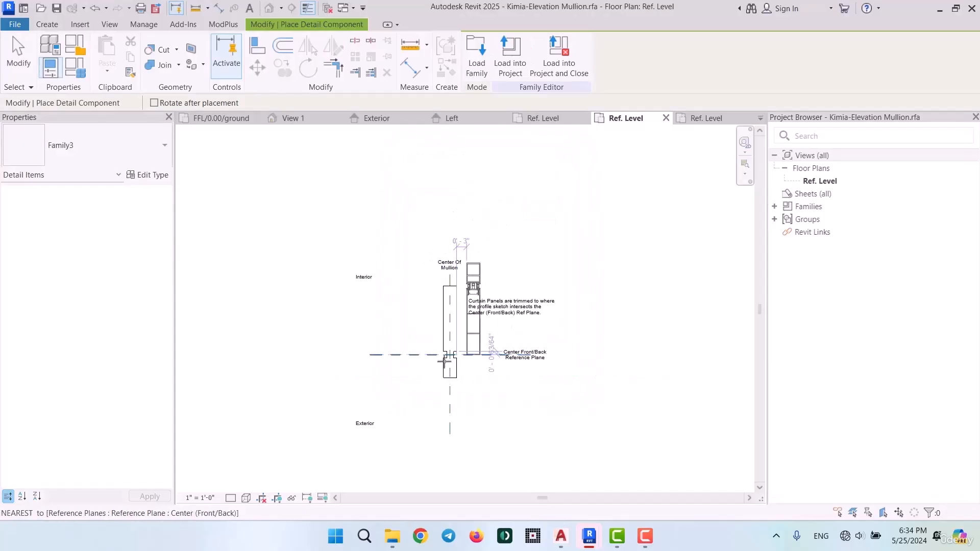
scroll(411, 355, "up", 3)
key("Escape")
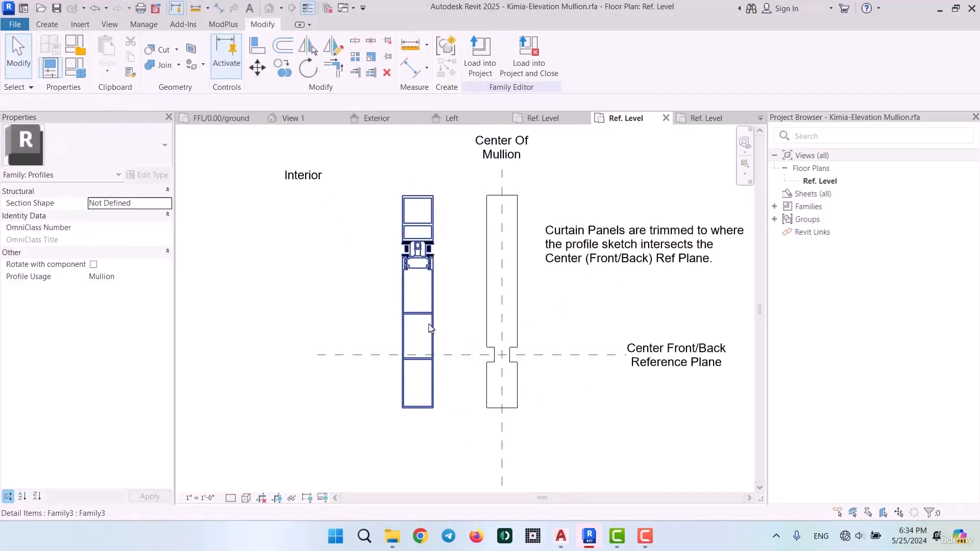
Rotate the placed detail item 180 degrees and move it onto the profile, matching their upper-right corners
left_click(424, 320)
key("space")
key("space")
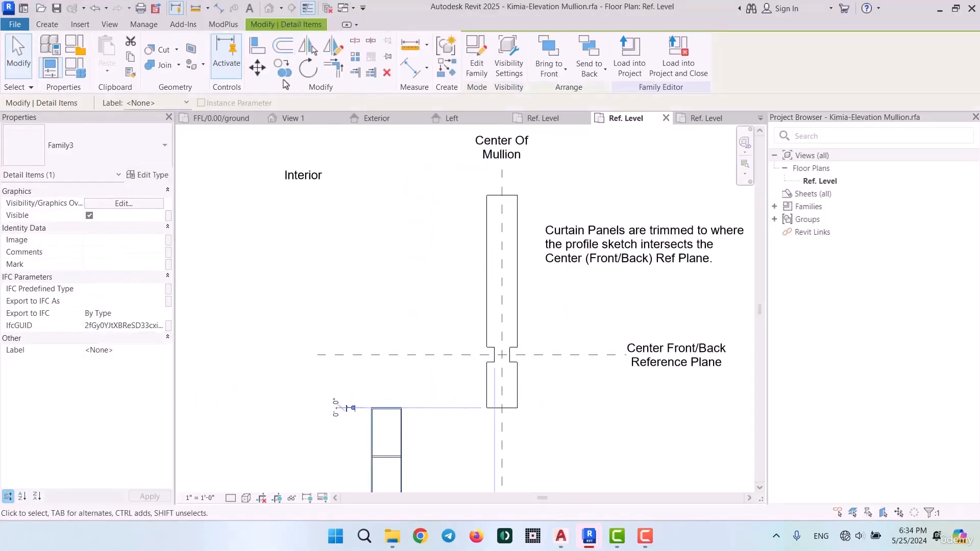
key("m")
key("v")
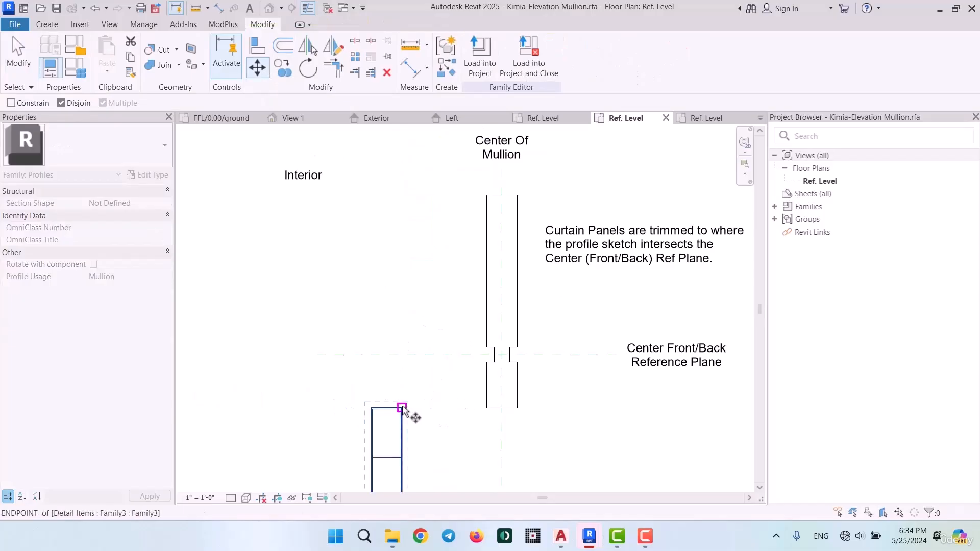
left_click(401, 407)
scroll(516, 207, "up", 4)
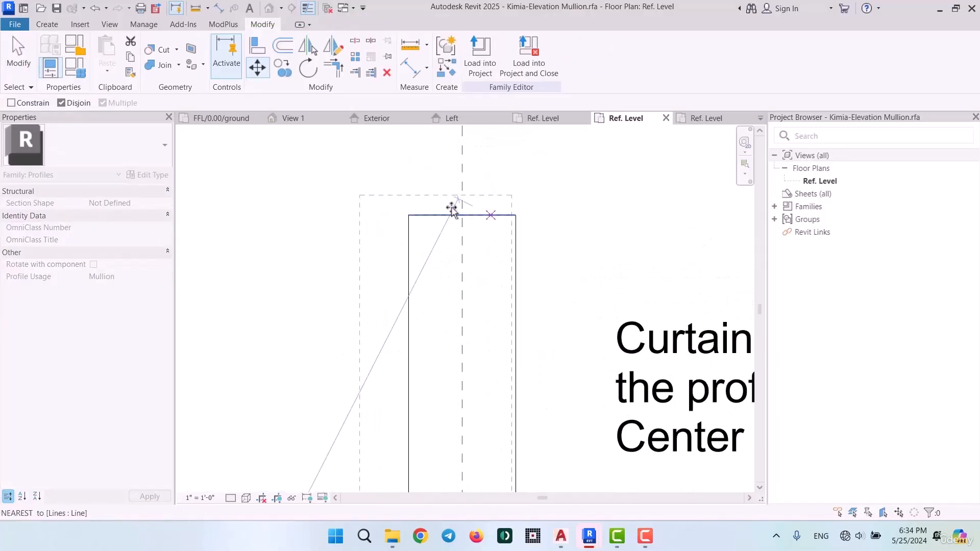
left_click(516, 214)
scroll(516, 215, "down", 4)
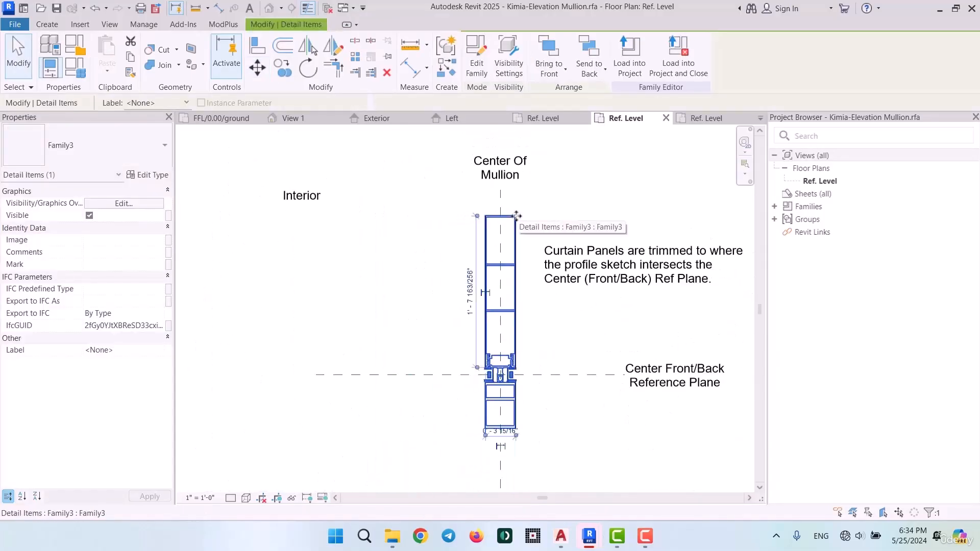
key("Escape")
Align the profile's right edge line on the exterior side with the outer edge of the mullion detail
scroll(500, 434, "up", 4)
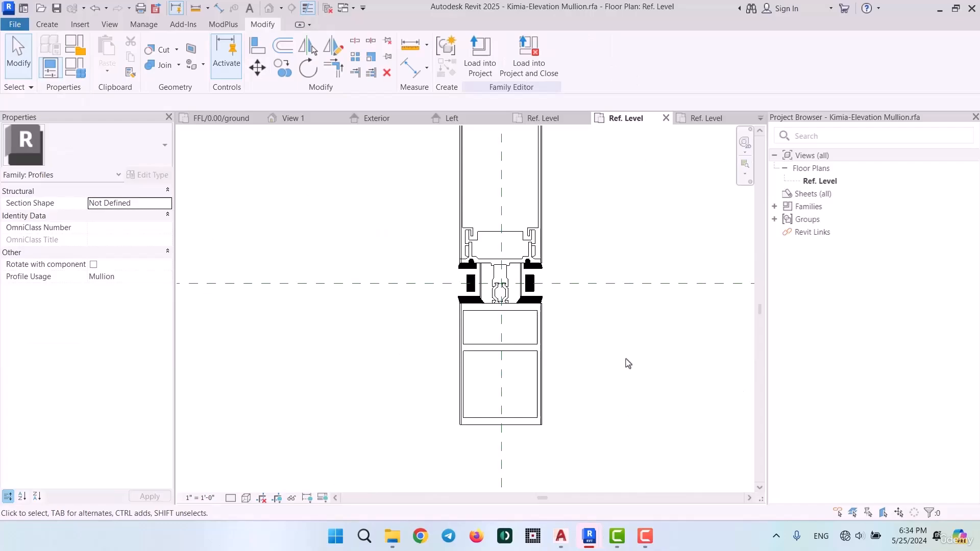
scroll(534, 301, "up", 6)
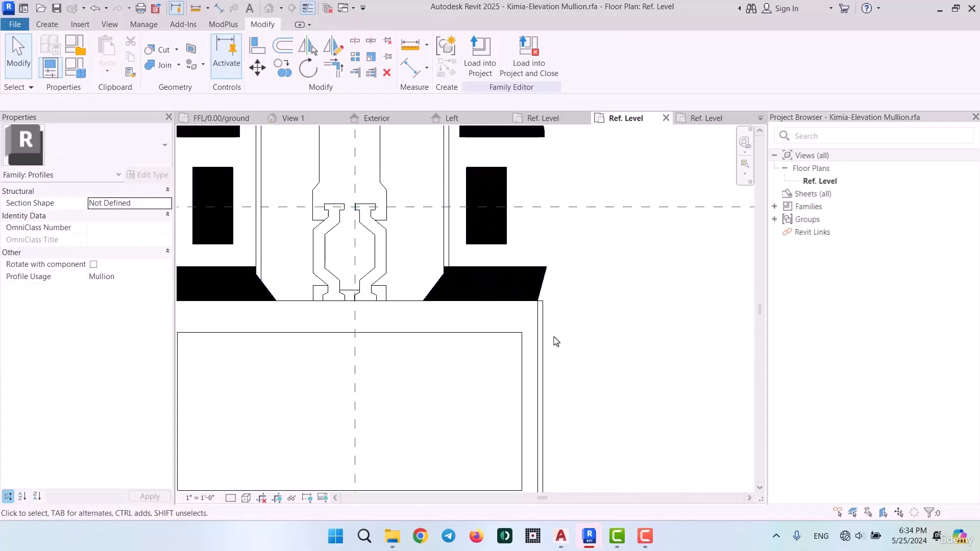
left_click(539, 340)
scroll(562, 338, "down", 3)
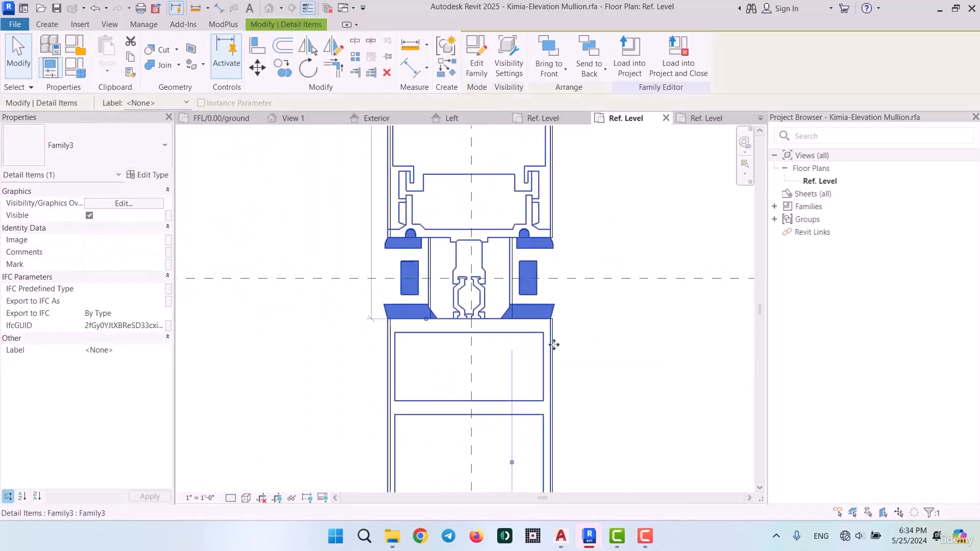
scroll(553, 342, "up", 6)
key("Escape")
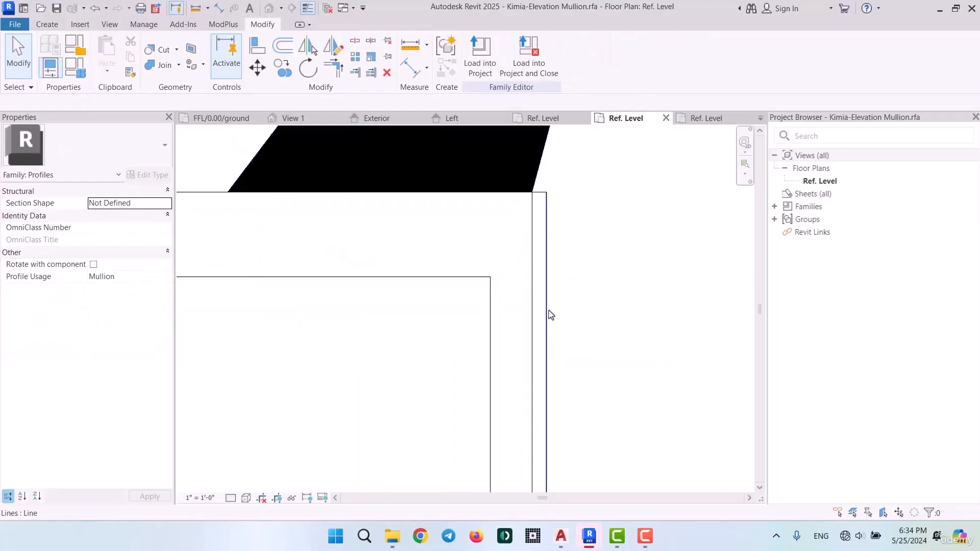
left_click(551, 315)
scroll(606, 279, "down", 5)
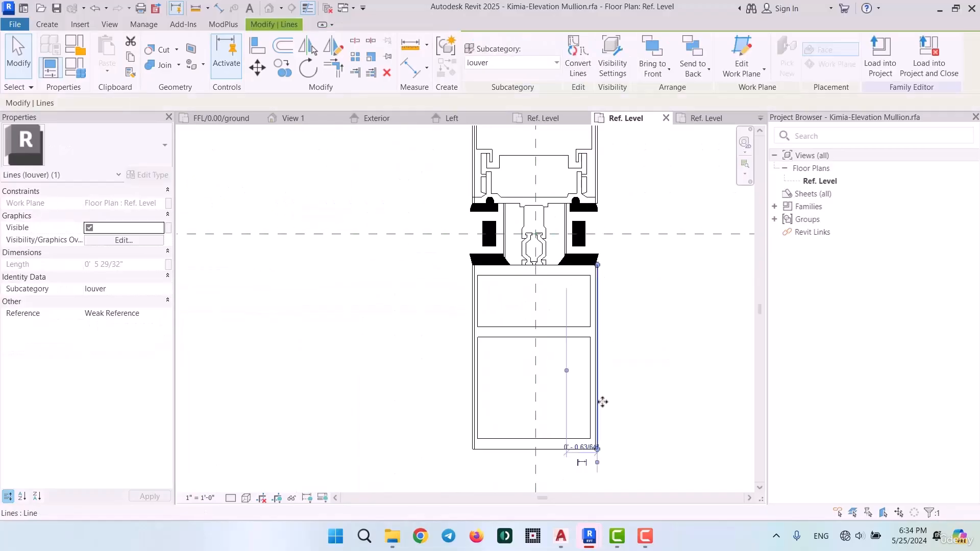
scroll(606, 326, "up", 5)
key("Escape")
scroll(577, 149, "up", 2)
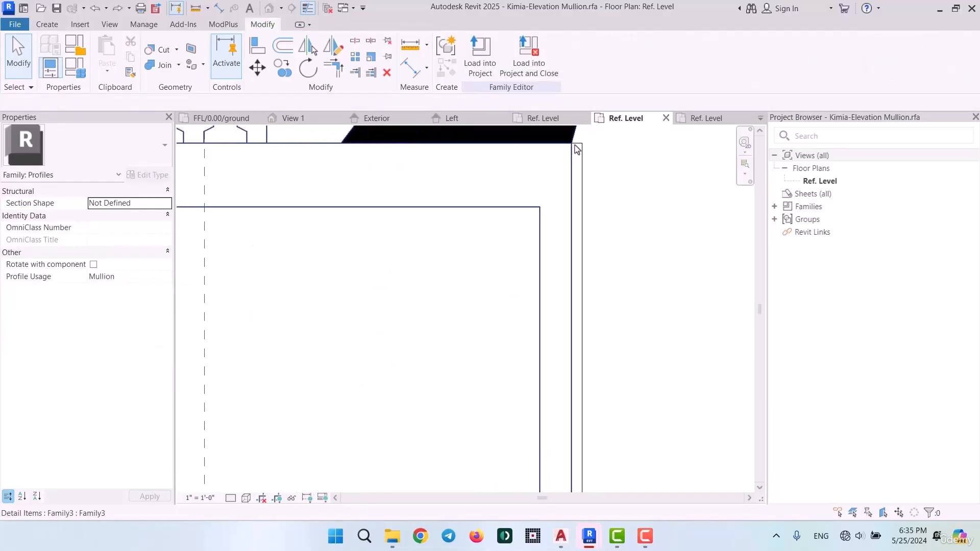
left_click(582, 189)
scroll(583, 199, "up", 2)
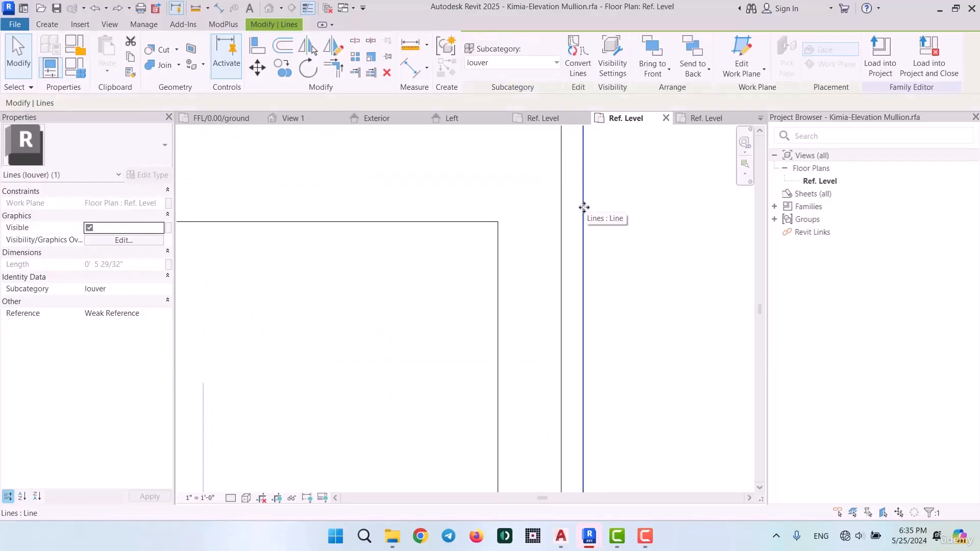
left_click_drag(557, 217, 561, 217)
scroll(613, 230, "down", 7)
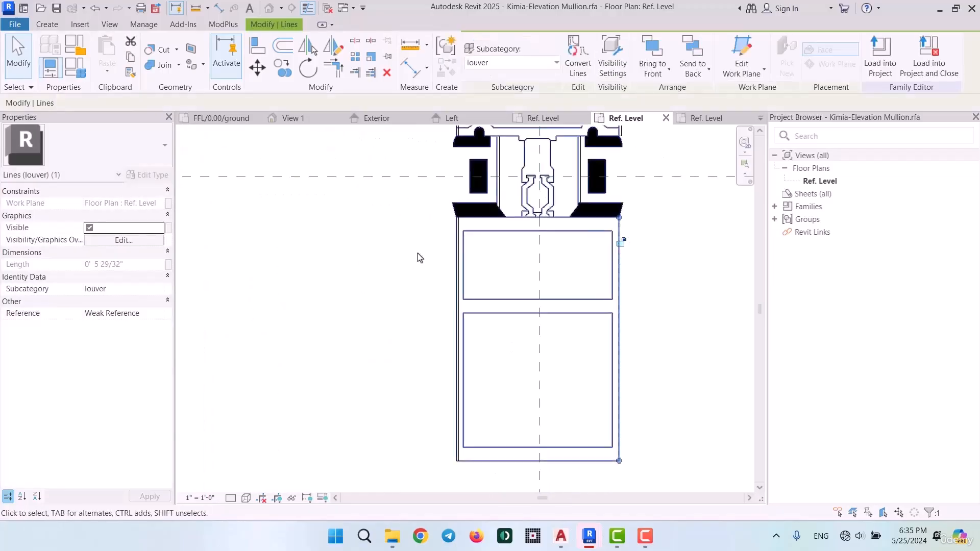
Align the profile's left edge line on the exterior side with the detail's outer edge and check the lower corners
scroll(462, 241, "up", 3)
scroll(453, 244, "up", 2)
left_click(442, 244)
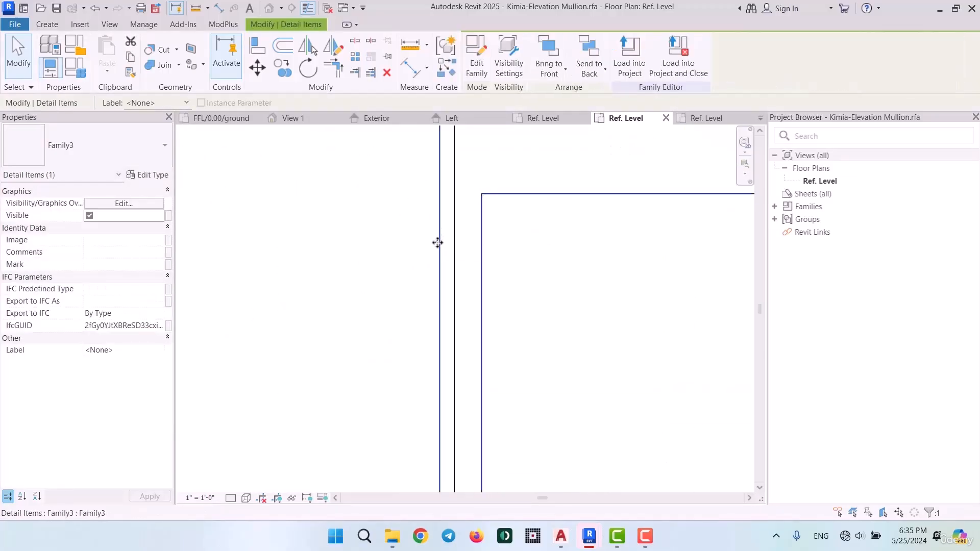
left_click(524, 213)
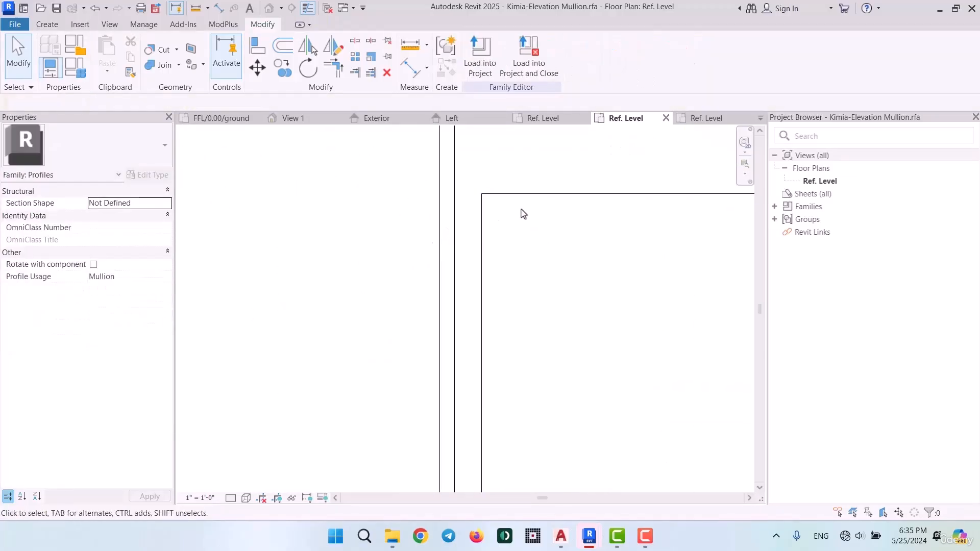
left_click(456, 239)
mouse_move(456, 239)
left_mouse_down()
mouse_move(433, 242)
mouse_move(442, 244)
left_mouse_up()
scroll(442, 244, "down", 5)
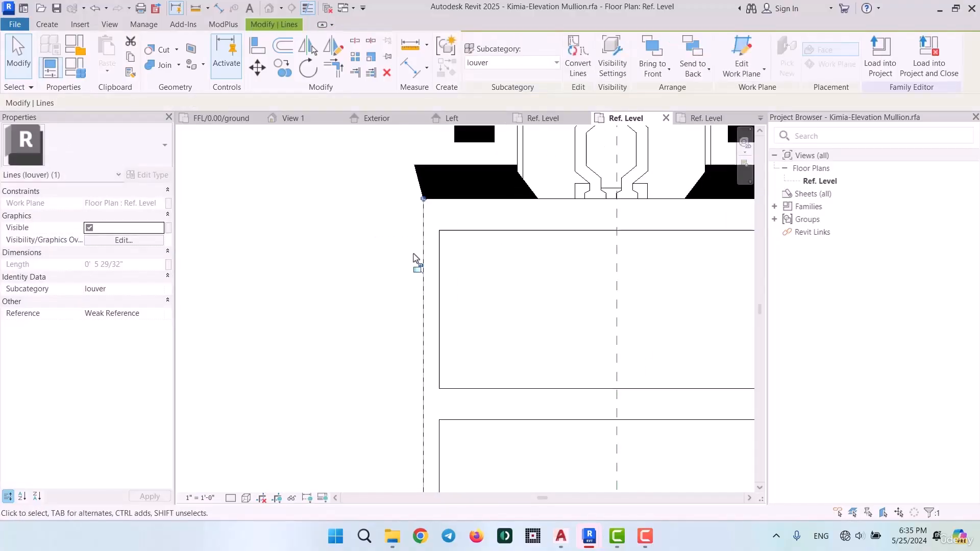
scroll(497, 368, "up", 4)
scroll(530, 380, "up", 2)
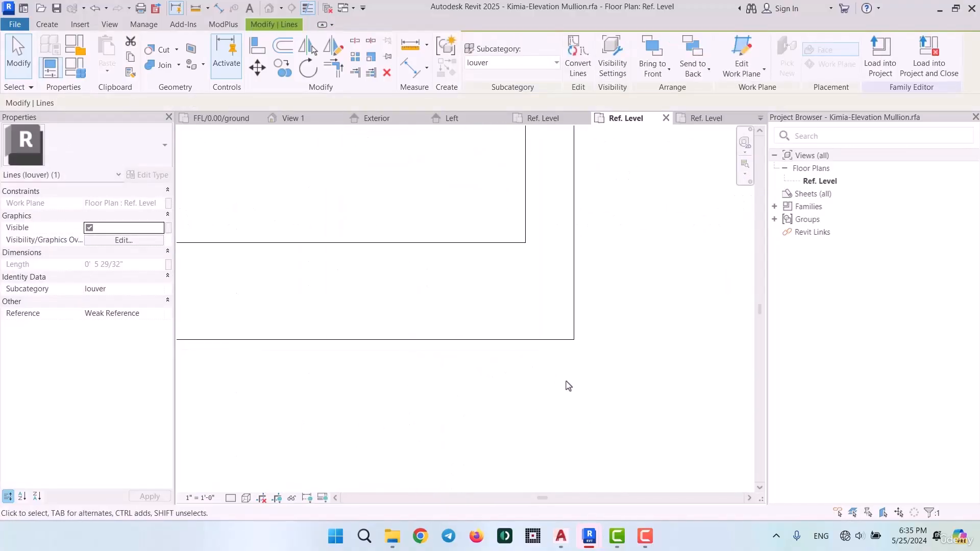
left_click(564, 385)
Align the profile's right edge line on the interior side with the outer edge of the mullion detail
scroll(565, 385, "down", 4)
scroll(588, 234, "up", 6)
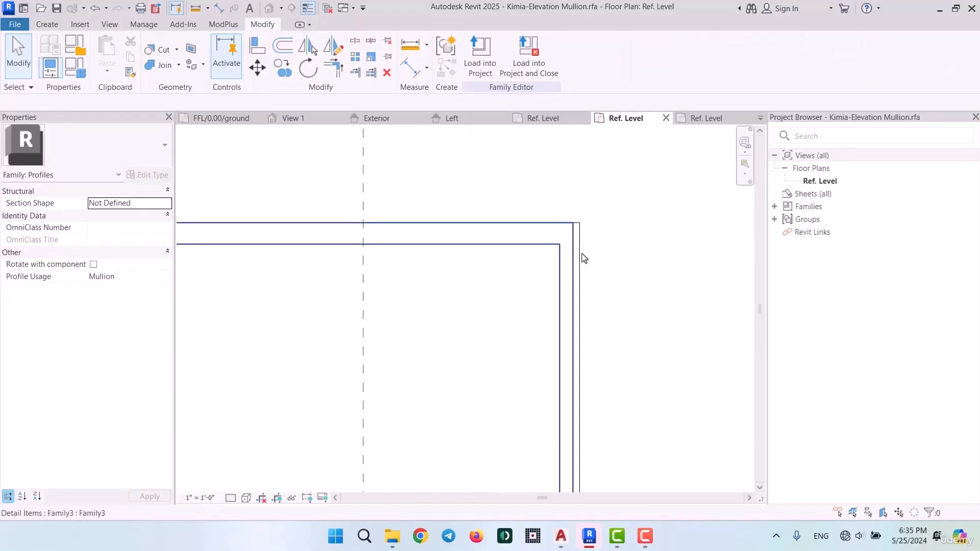
scroll(582, 259, "up", 3)
left_click(579, 257)
left_click_drag(577, 231, 564, 233)
scroll(609, 226, "down", 4)
left_click(610, 225)
Align the profile's left edge line on the interior side with the outer edge of the mullion detail
scroll(399, 218, "up", 5)
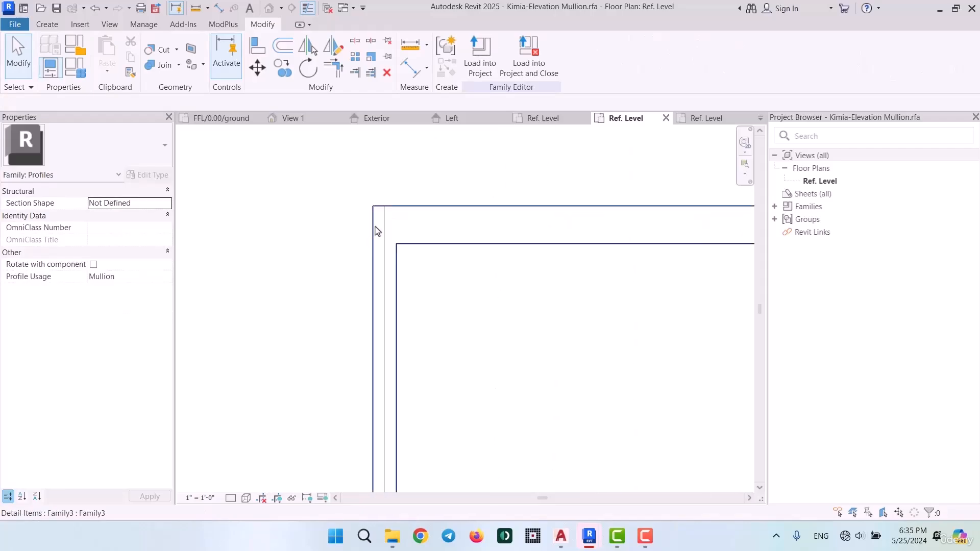
left_click(390, 236)
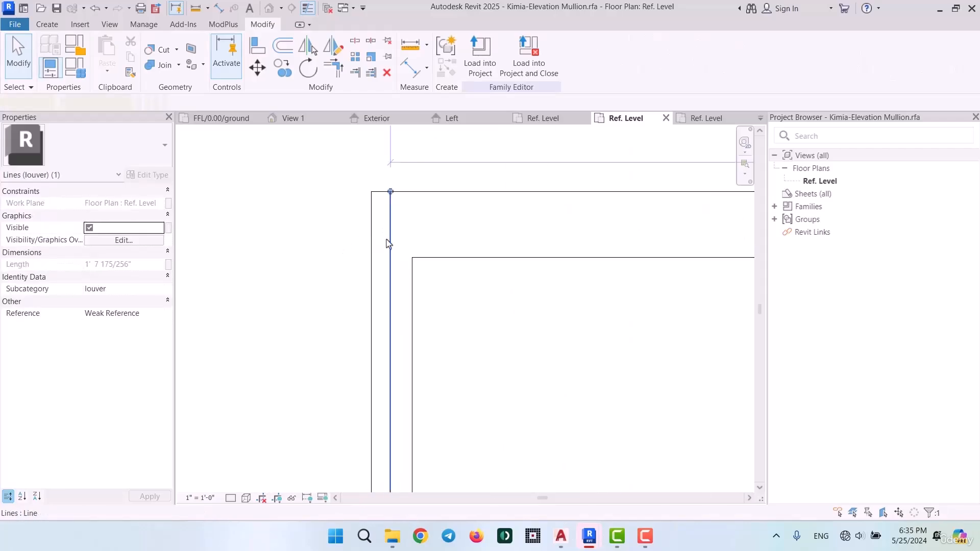
left_click_drag(390, 236, 374, 238)
scroll(373, 187, "down", 8)
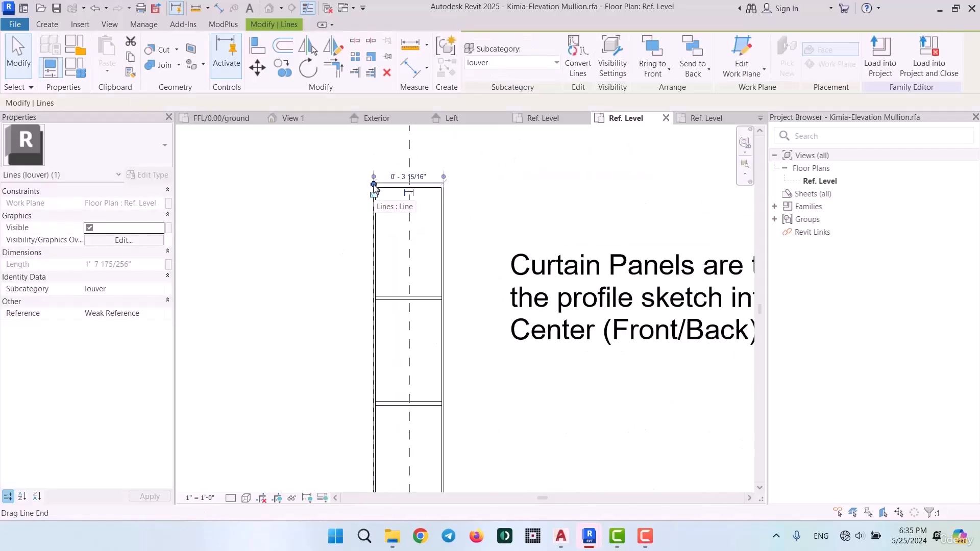
left_click(467, 317)
scroll(467, 316, "down", 2)
middle_click_drag(450, 398, 475, 269)
scroll(474, 272, "up", 6)
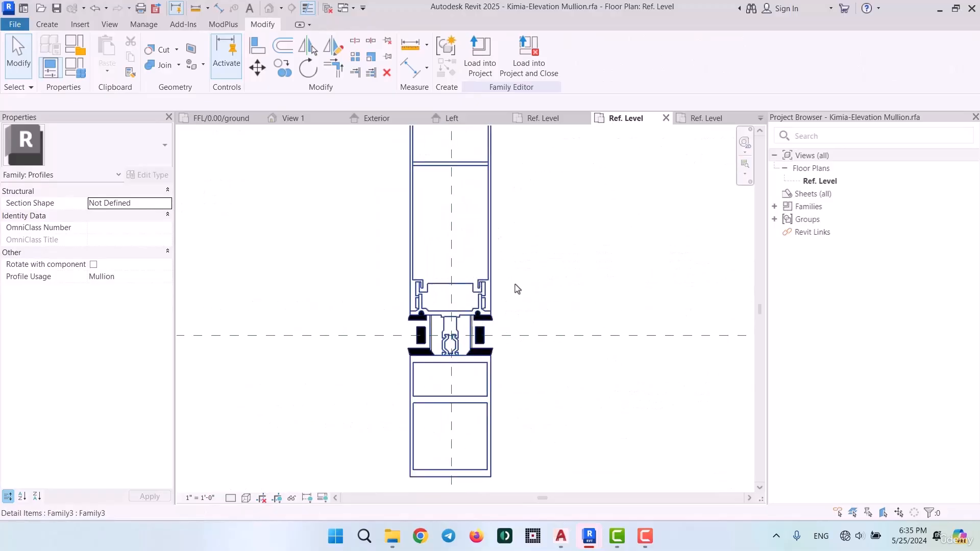
Load the updated Kimia-Elevation Mullion profile into the KIMIA-ARC project and check the curtain wall mullions in the FFL/0.00/ground plan
scroll(512, 278, "down", 7)
scroll(512, 277, "down", 2)
middle_click_drag(535, 239, 536, 293)
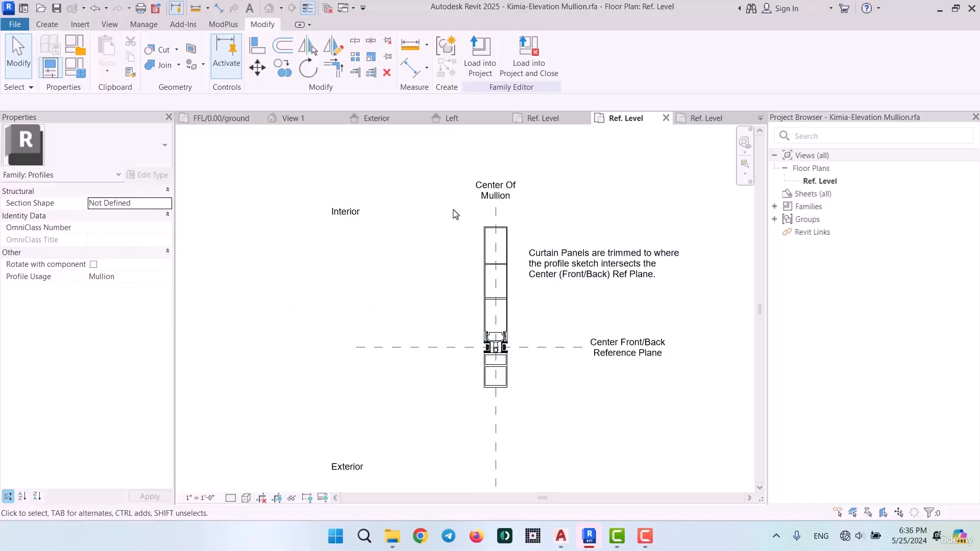
left_click(480, 54)
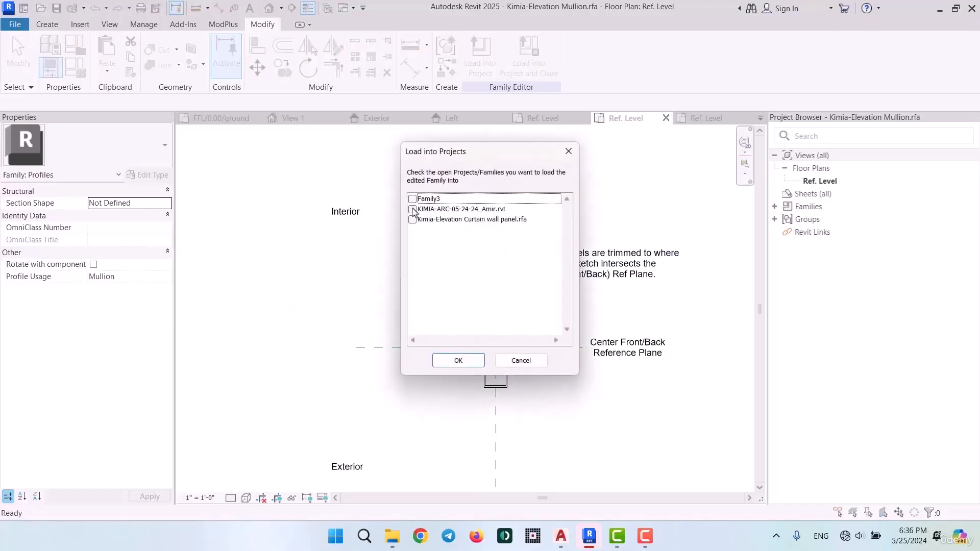
left_click(413, 209)
left_click(459, 360)
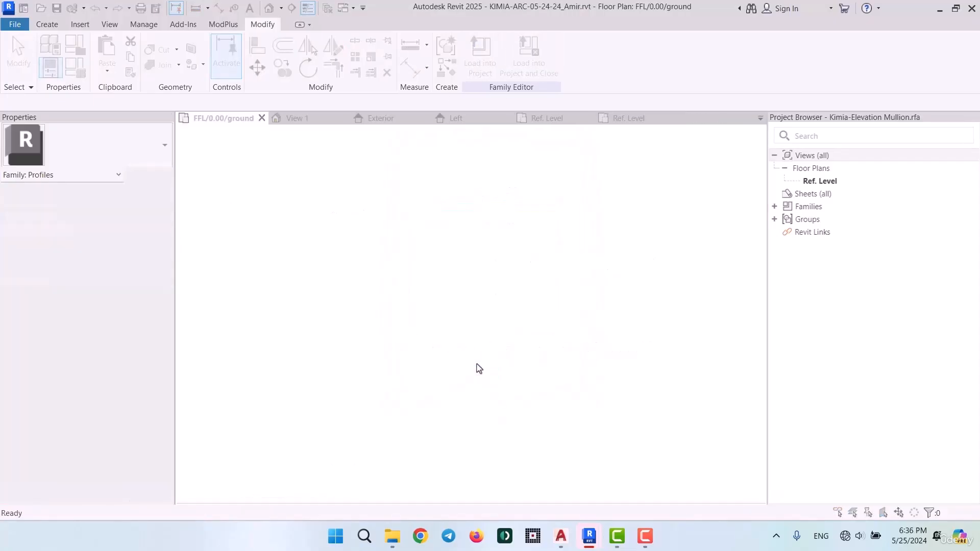
left_click(483, 235)
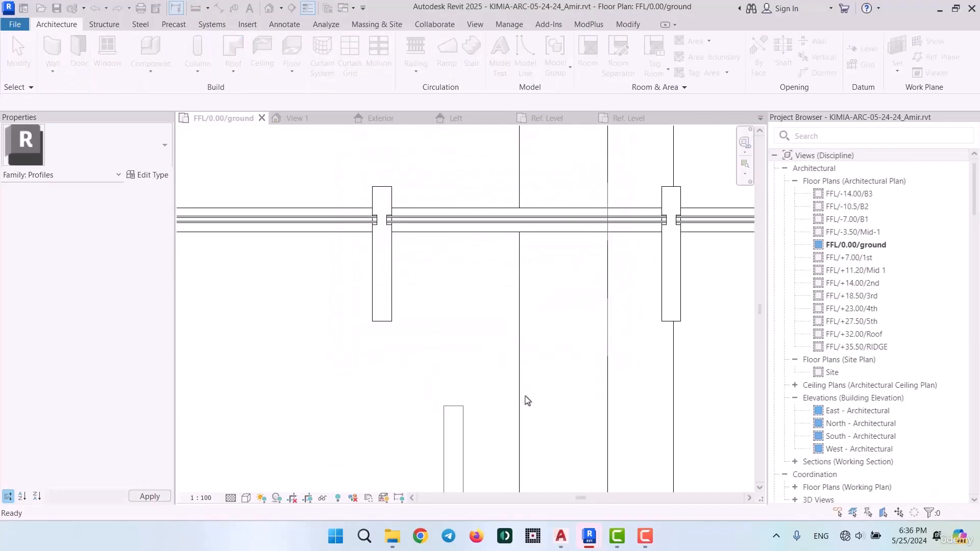
scroll(513, 335, "down", 5)
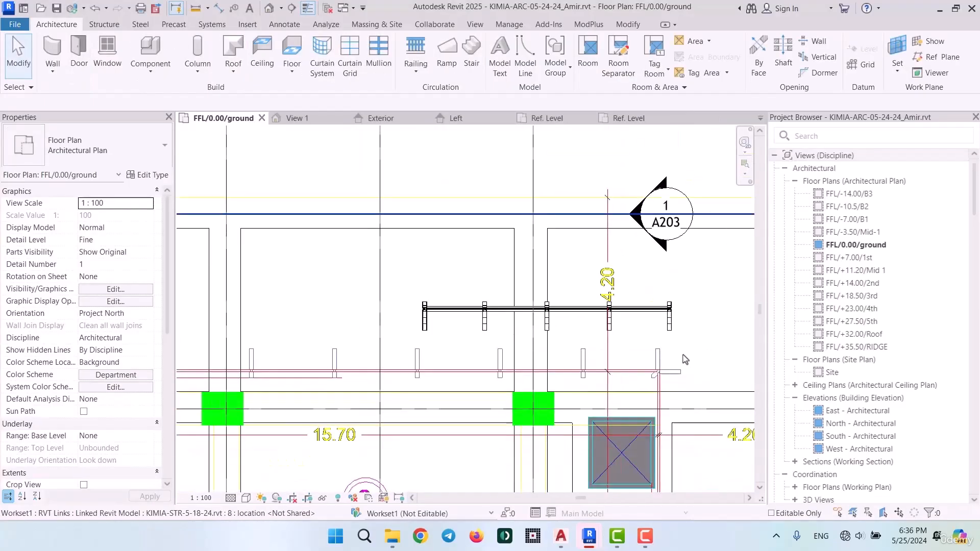
middle_click_drag(683, 355, 531, 330)
scroll(516, 290, "up", 5)
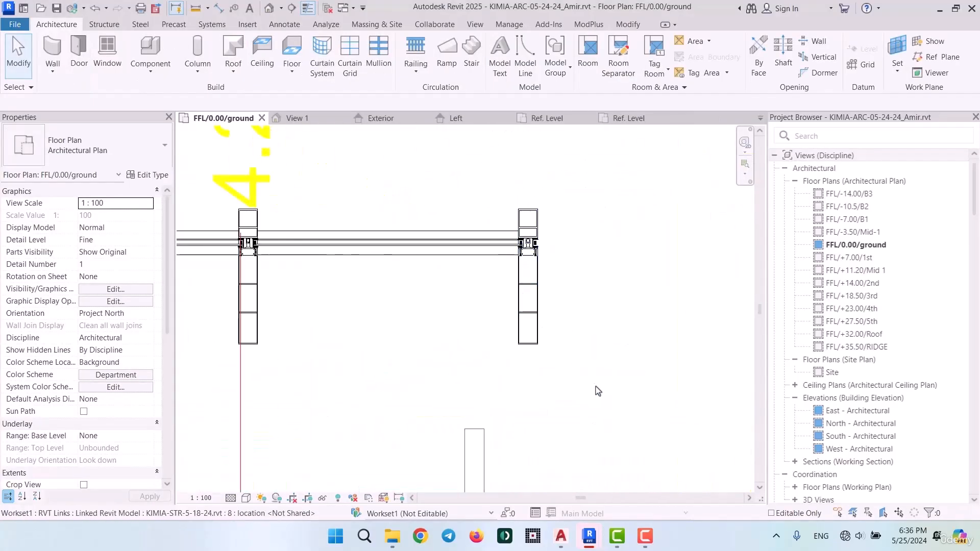
scroll(554, 258, "up", 6)
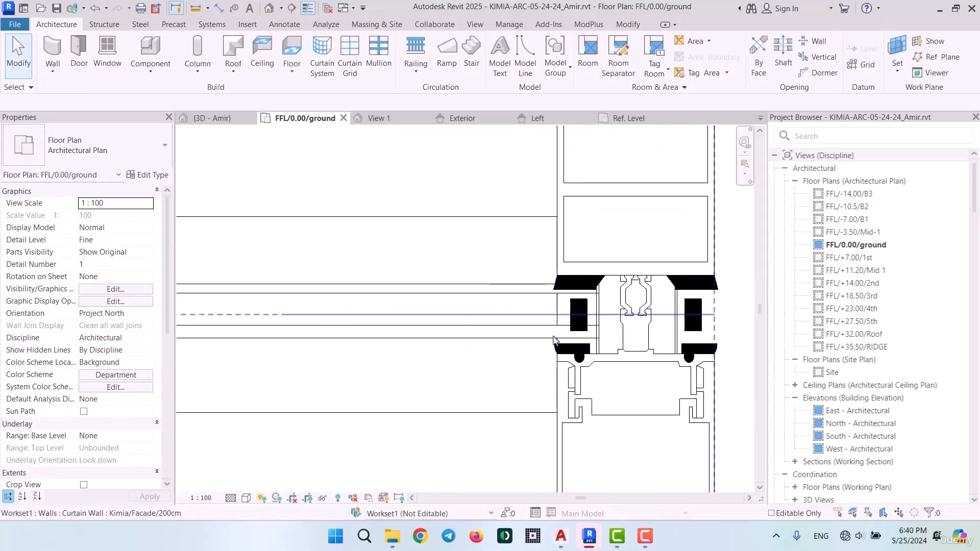
Measure the gap between the glass panel's interior face and the mullion's black gasket in the ground floor plan
scroll(558, 319, "up", 5)
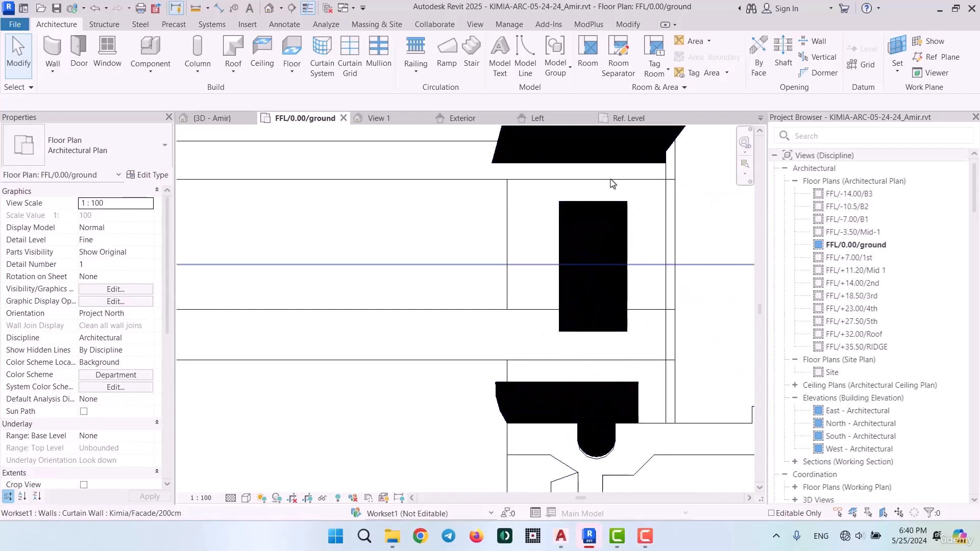
scroll(524, 349, "down", 2)
scroll(524, 349, "up", 5)
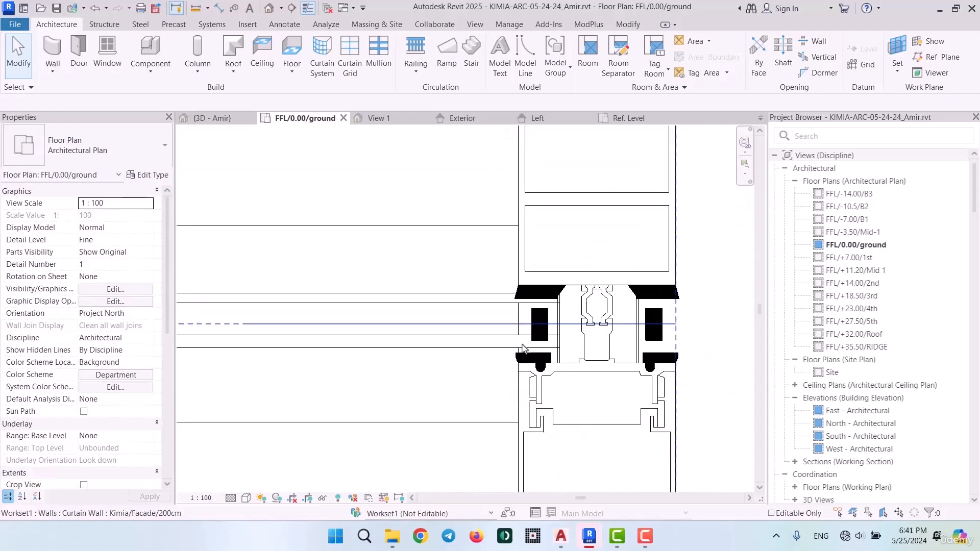
scroll(510, 311, "up", 5)
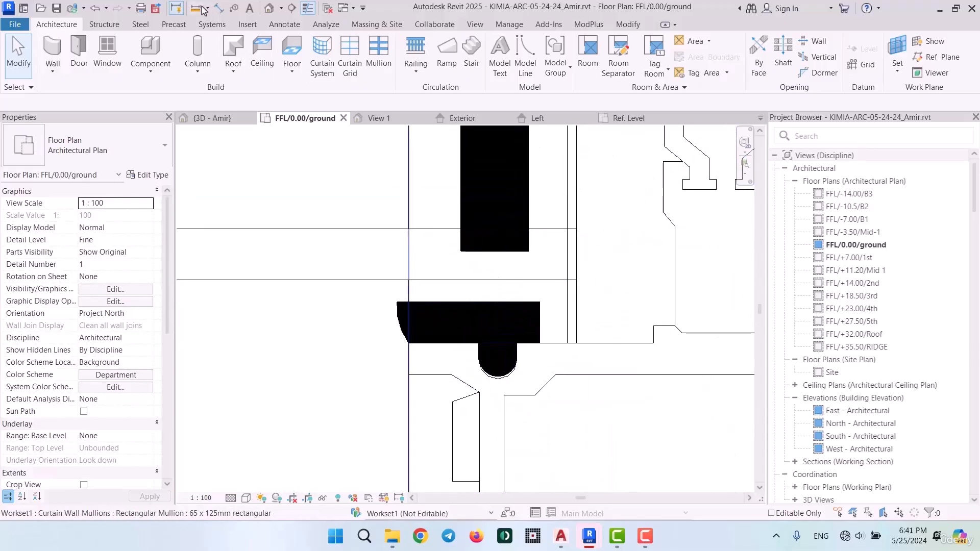
left_click(199, 9)
left_click(493, 302)
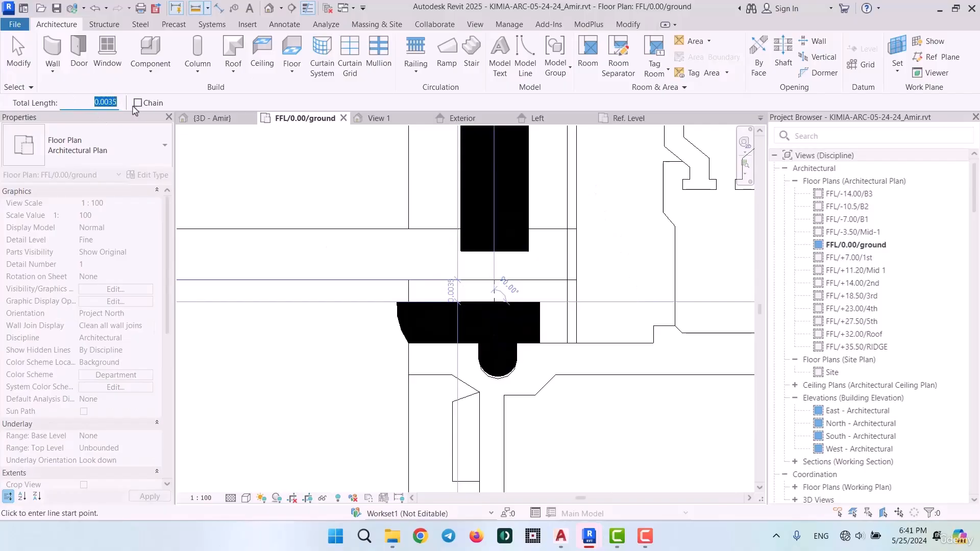
scroll(441, 286, "down", 2)
scroll(450, 276, "up", 5)
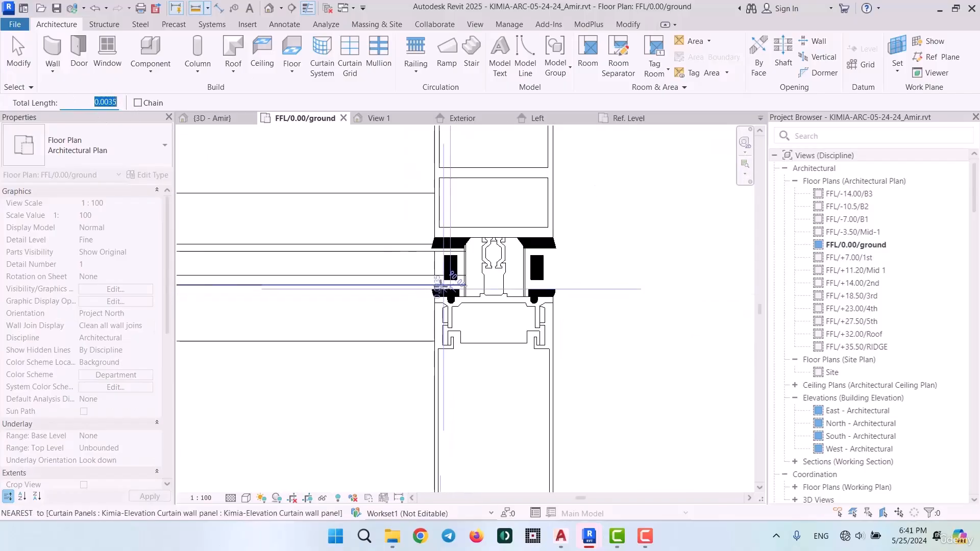
key("Escape")
key("Escape")
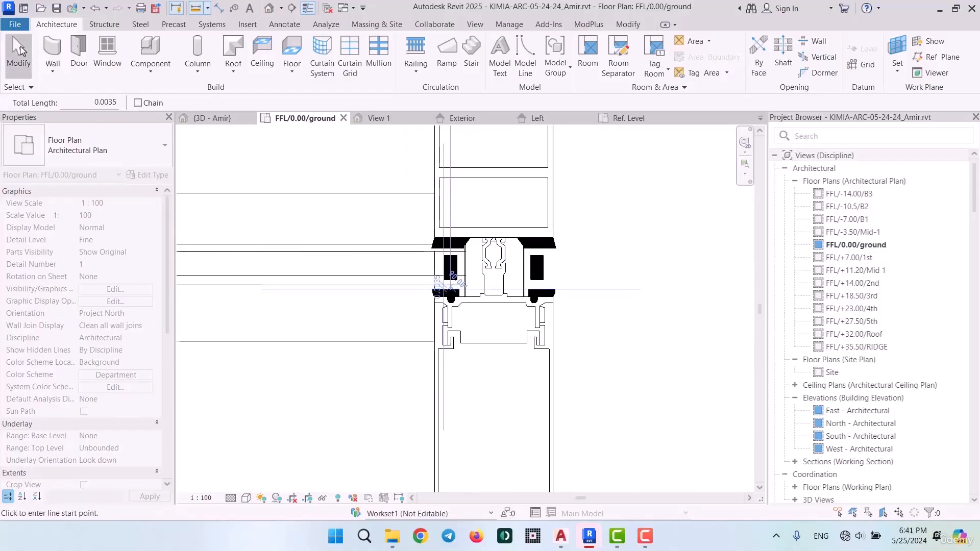
Set the Kimia/Elevation Mullion type's offset to 0.0035 and check how the gaskets meet the glass panel
left_click(554, 267)
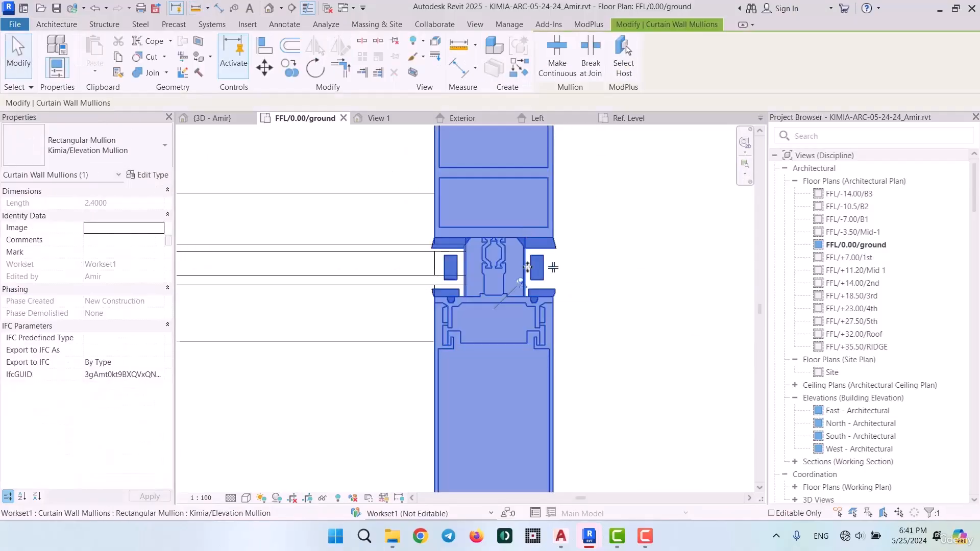
left_click(146, 176)
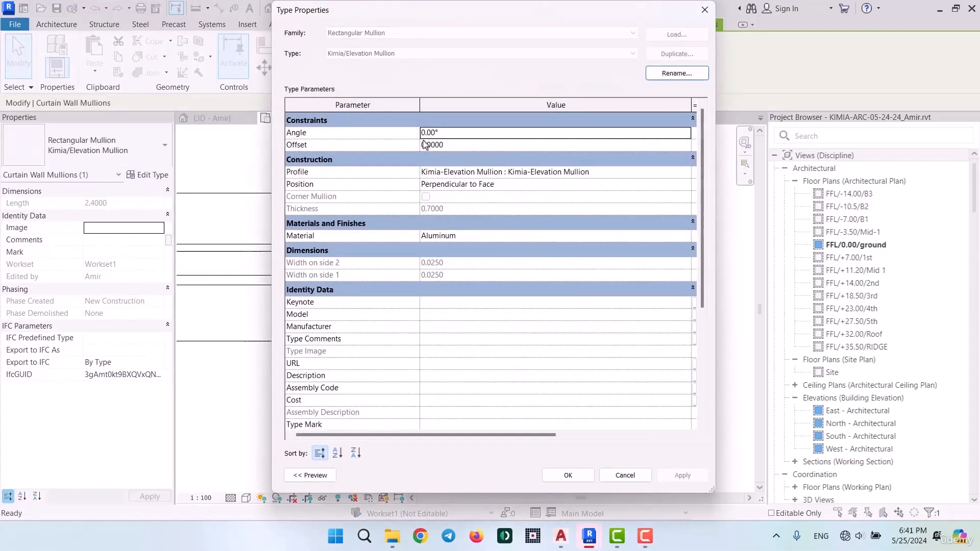
left_click(465, 146)
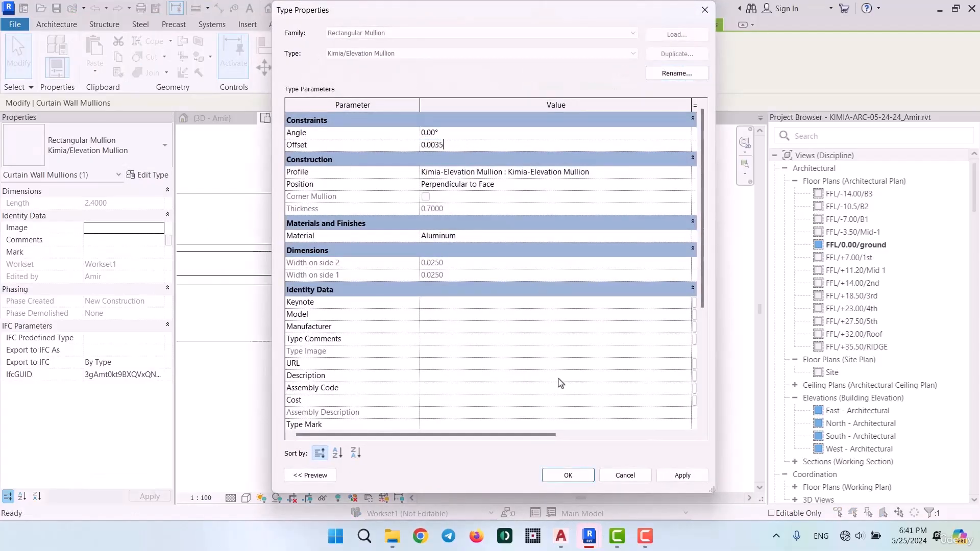
left_click(568, 477)
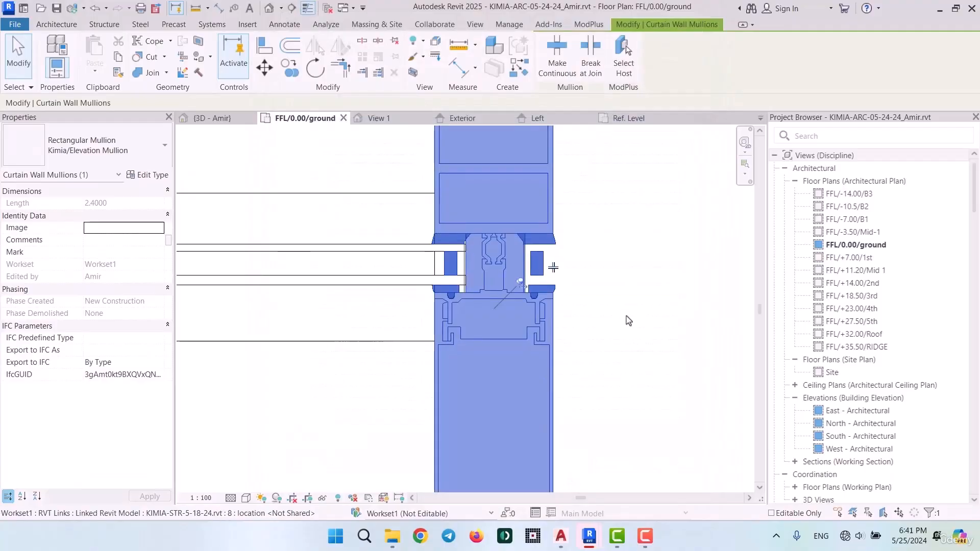
scroll(658, 285, "down", 4)
key("Escape")
scroll(372, 275, "up", 6)
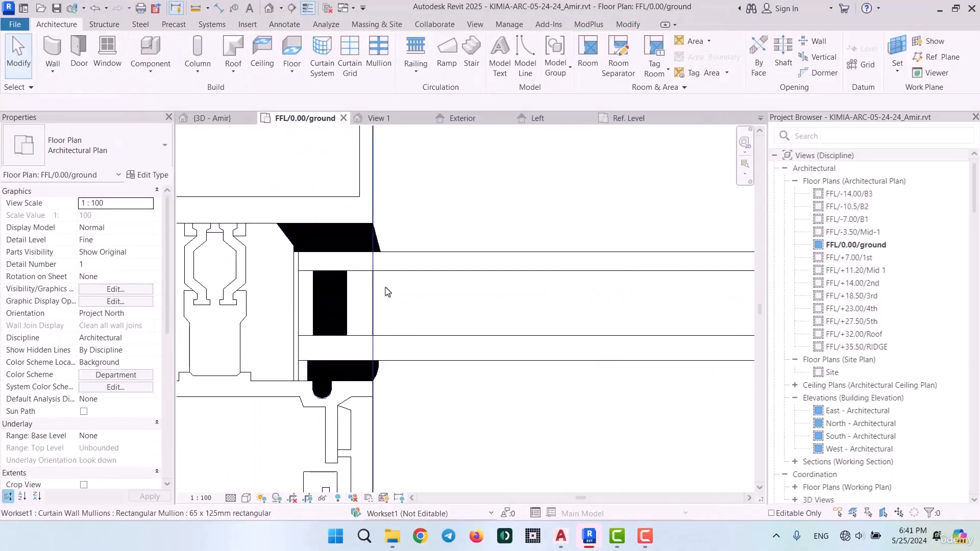
Open the type properties of the Kimia/Facade/200cm curtain wall
scroll(488, 235, "down", 3)
scroll(489, 240, "down", 8)
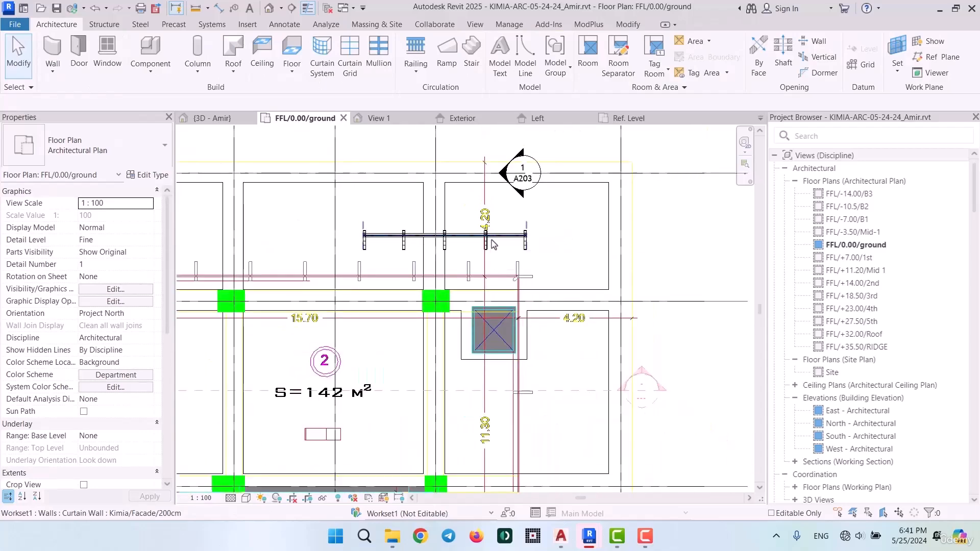
left_click(492, 244)
scroll(490, 241, "up", 3)
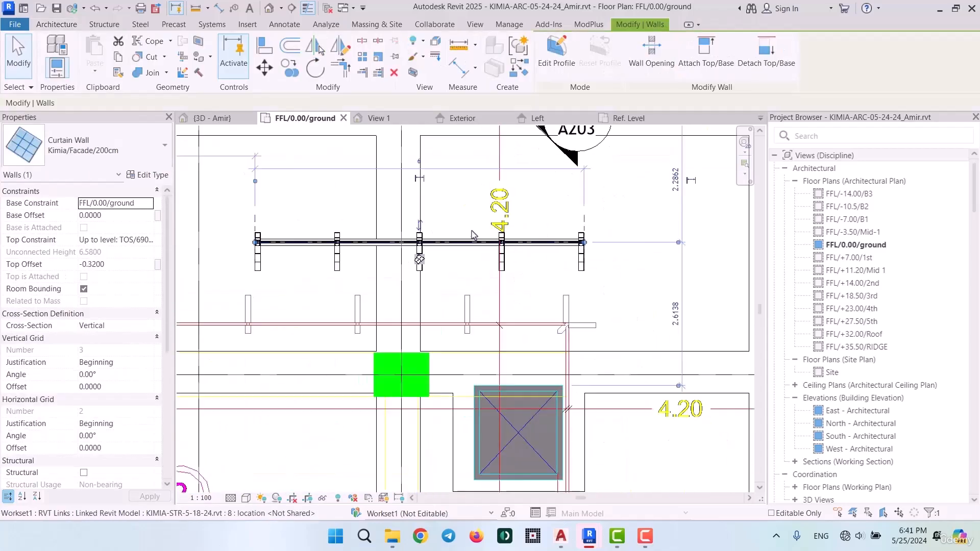
left_click(153, 175)
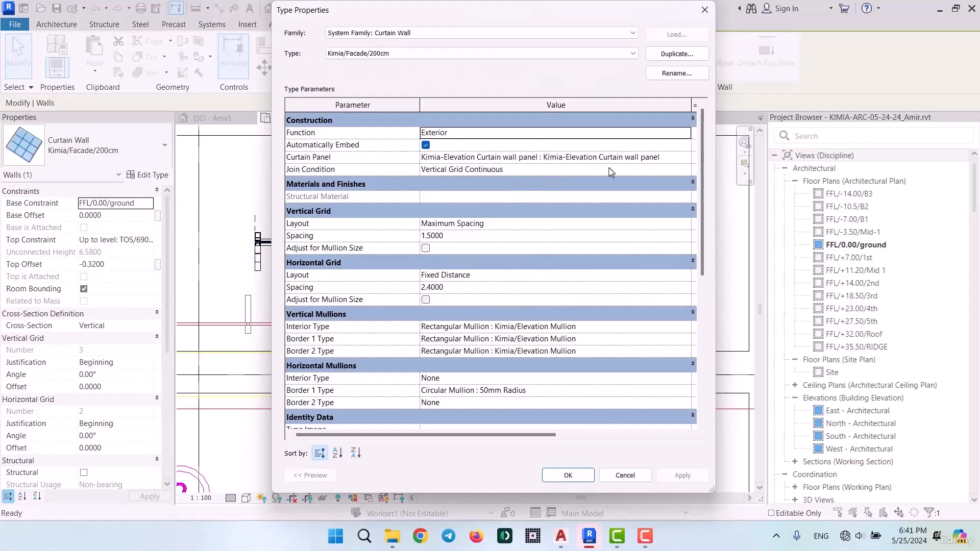
Set the type's horizontal grid layout to None and its vertical grid layout to Fixed Distance with a spacing of 2
left_click(684, 276)
left_click(686, 275)
left_click(470, 287)
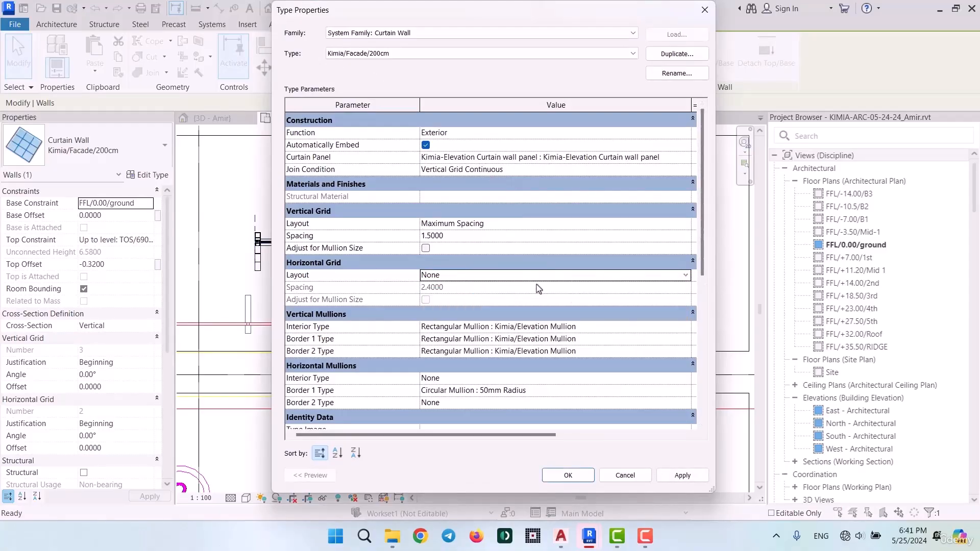
left_click(686, 228)
left_click(687, 228)
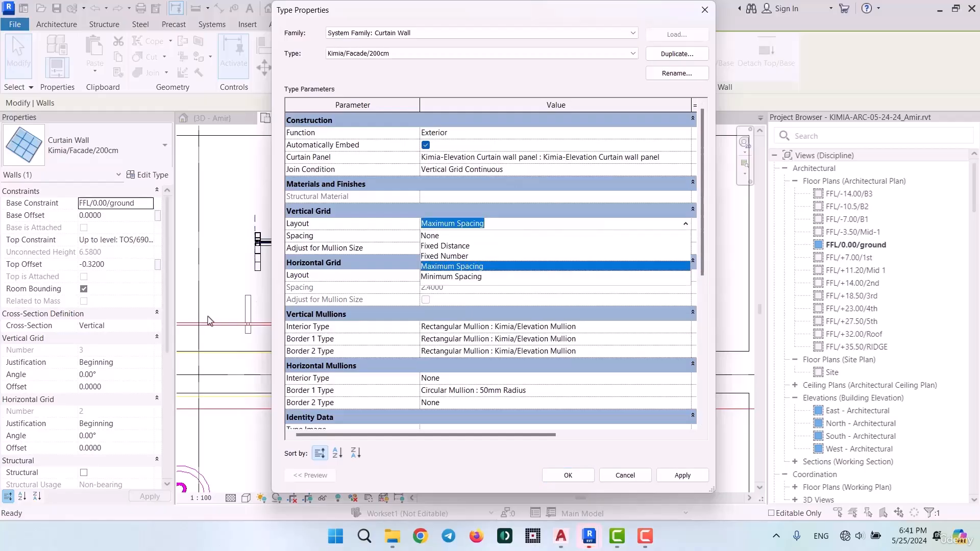
left_click(464, 247)
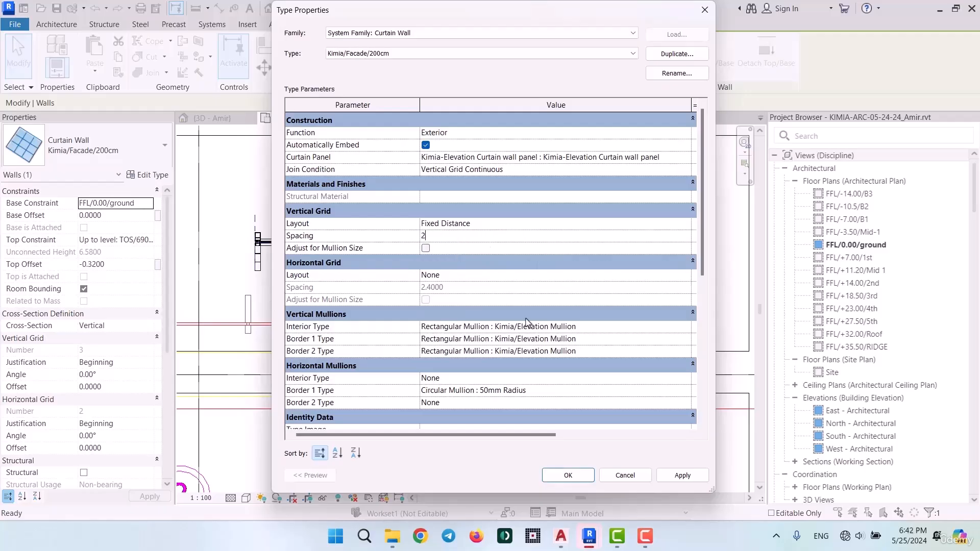
Set the horizontal mullions' Border 1 type to None and apply the curtain wall's type changes
scroll(471, 354, "down", 1)
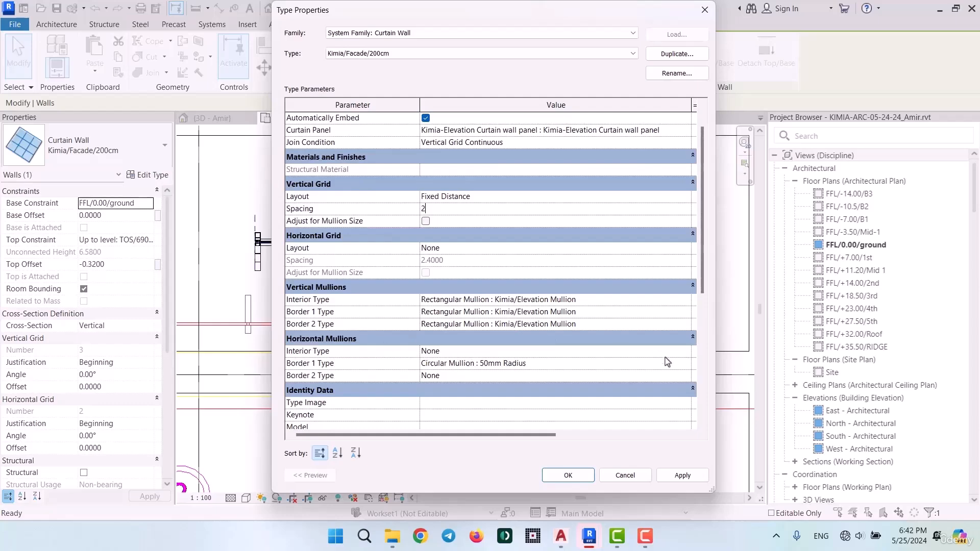
left_click(686, 364)
left_click(449, 376)
scroll(484, 306, "down", 5)
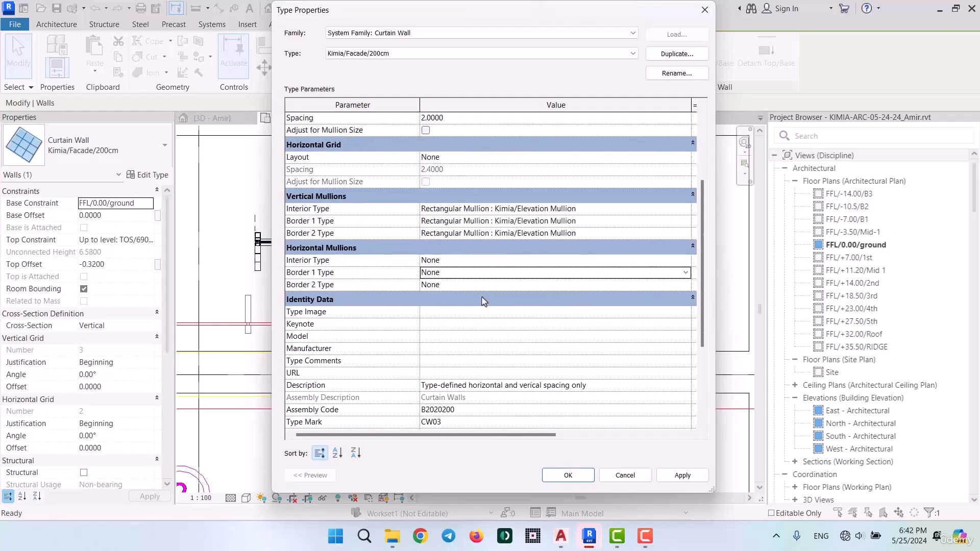
scroll(484, 301, "down", 1)
scroll(524, 276, "up", 3)
scroll(566, 397, "down", 2)
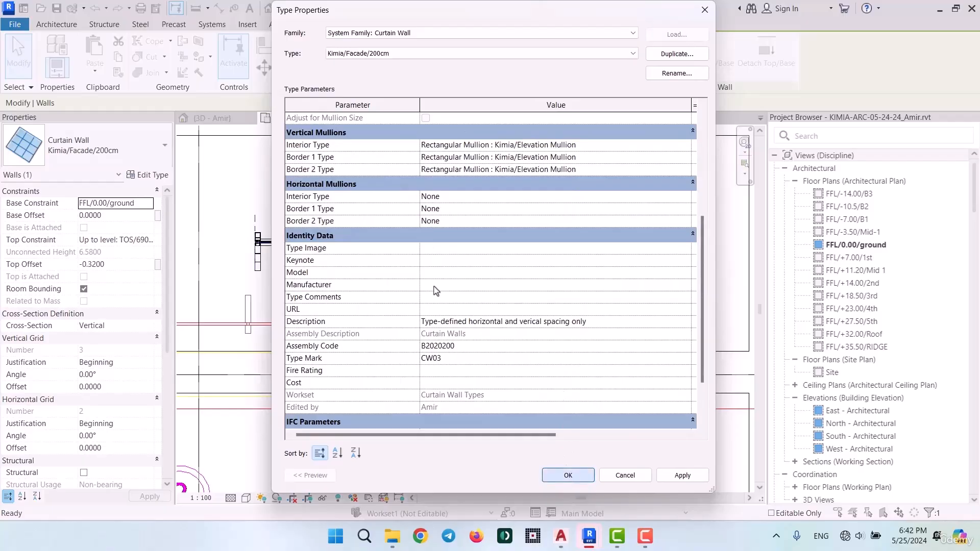
key("Return")
left_click(411, 301)
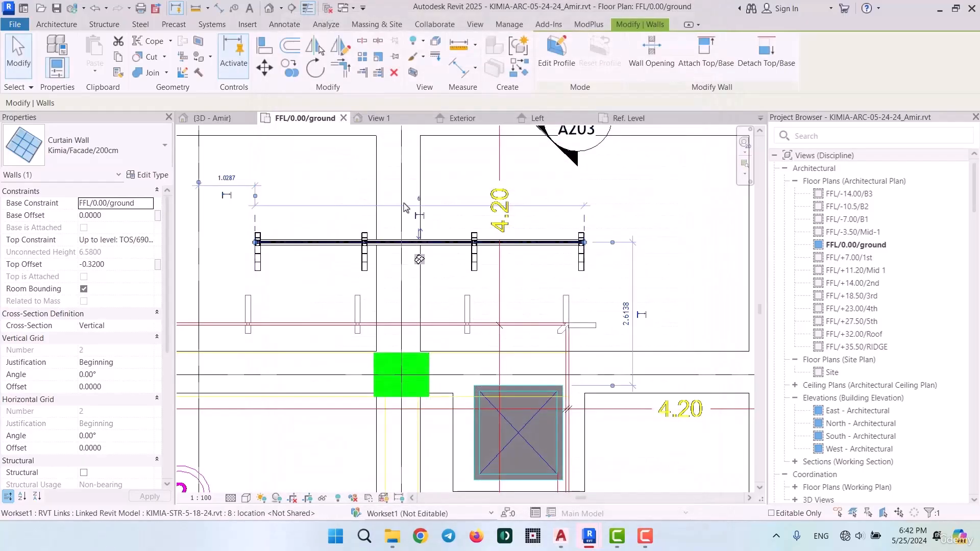
Draw a new Kimia/Facade/200cm curtain wall along the imported plan's upper facade line, from its left corner to its right corner
scroll(572, 352, "down", 4)
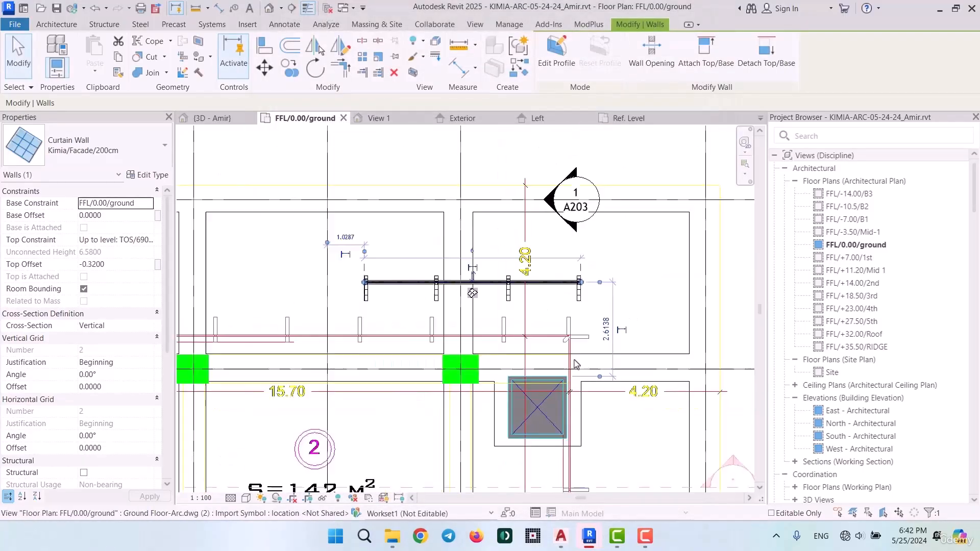
middle_click_drag(357, 356, 421, 357)
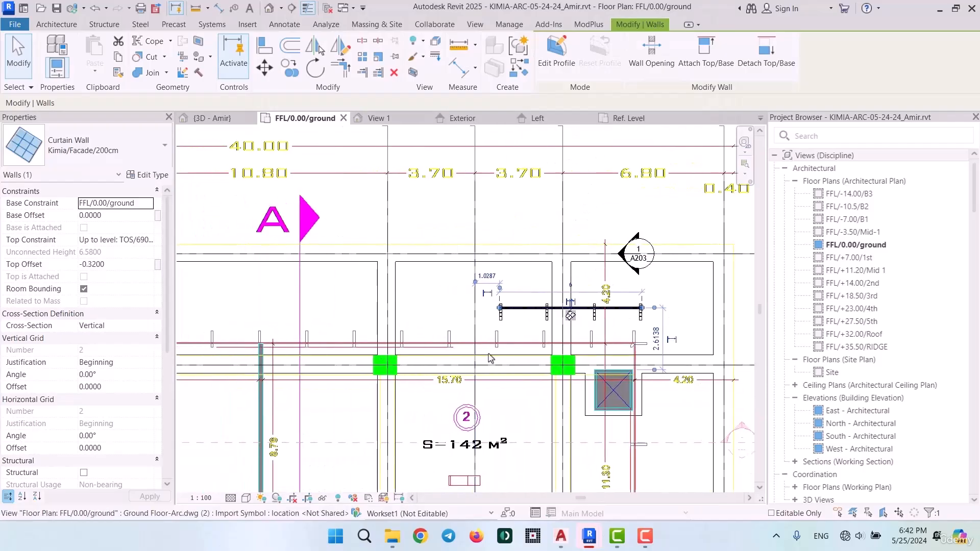
left_click(517, 71)
middle_click_drag(337, 289, 594, 259)
middle_click_drag(292, 270, 510, 269)
scroll(387, 308, "up", 2)
scroll(353, 313, "up", 5)
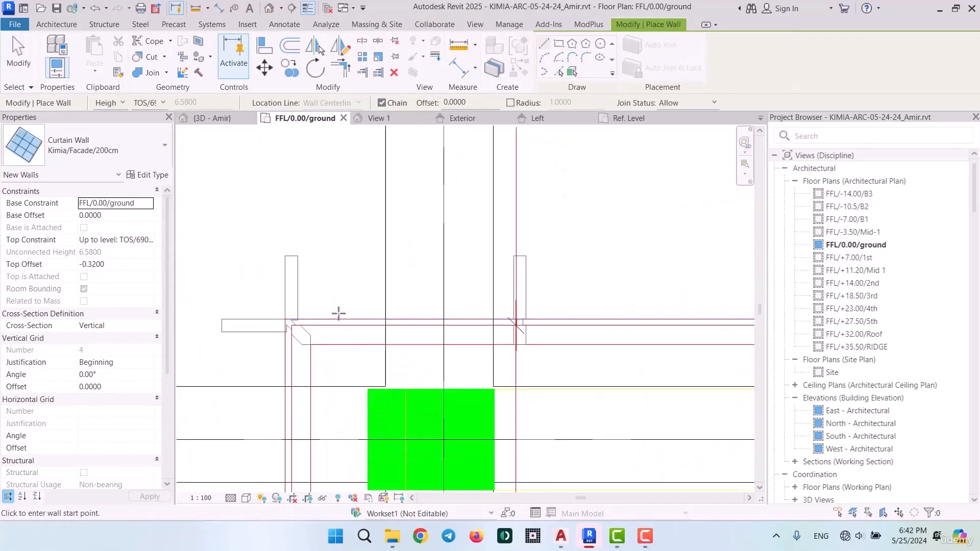
scroll(253, 333, "up", 2)
left_click(195, 336)
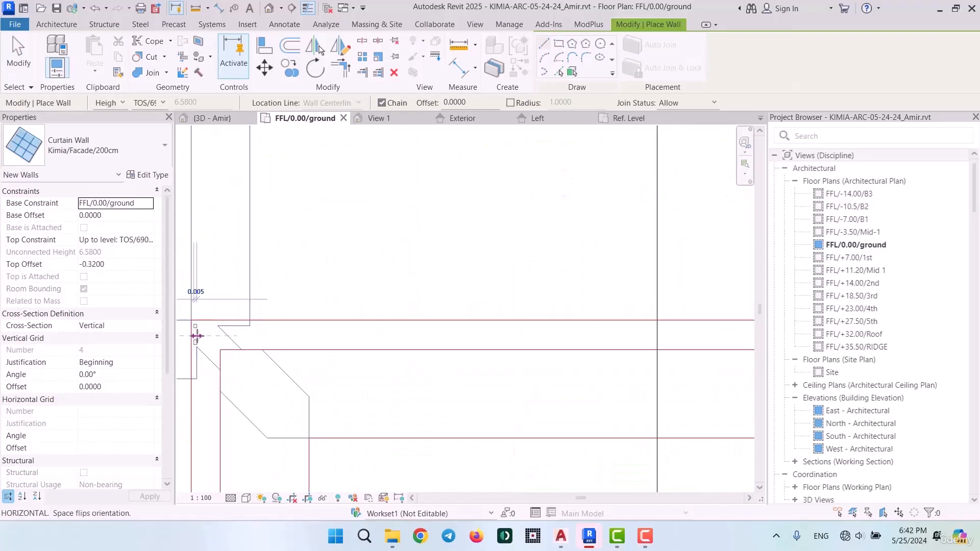
scroll(448, 336, "down", 3)
scroll(447, 336, "down", 4)
middle_click_drag(679, 339, 226, 331)
scroll(565, 294, "down", 2)
scroll(707, 311, "down", 1)
middle_click_drag(714, 314, 162, 286)
scroll(162, 286, "down", 1)
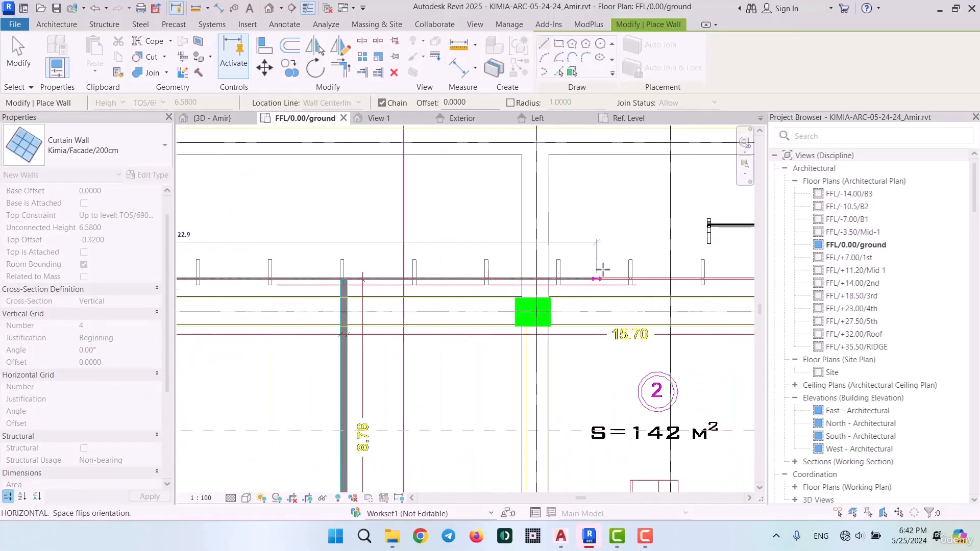
middle_click_drag(611, 275, 189, 287)
scroll(485, 290, "up", 5)
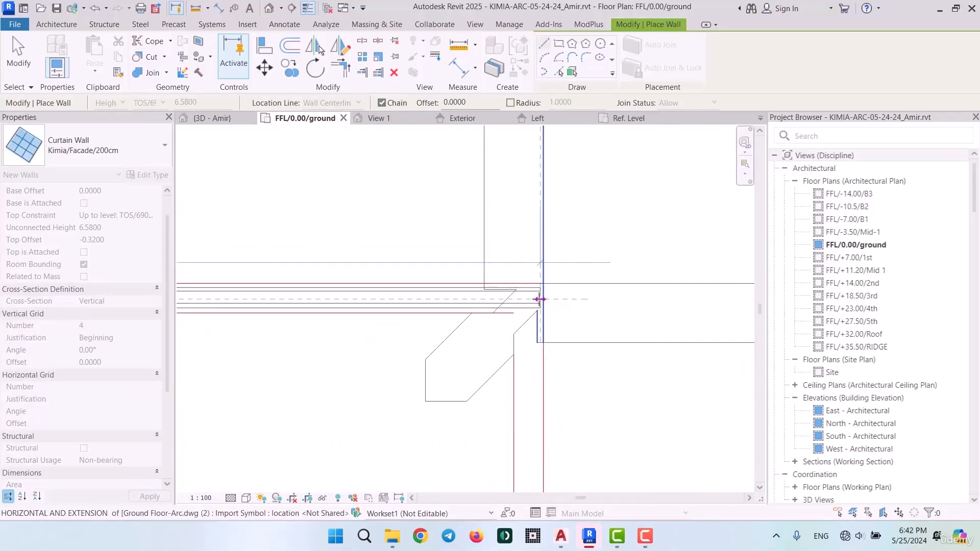
left_click(540, 299)
scroll(540, 299, "down", 5)
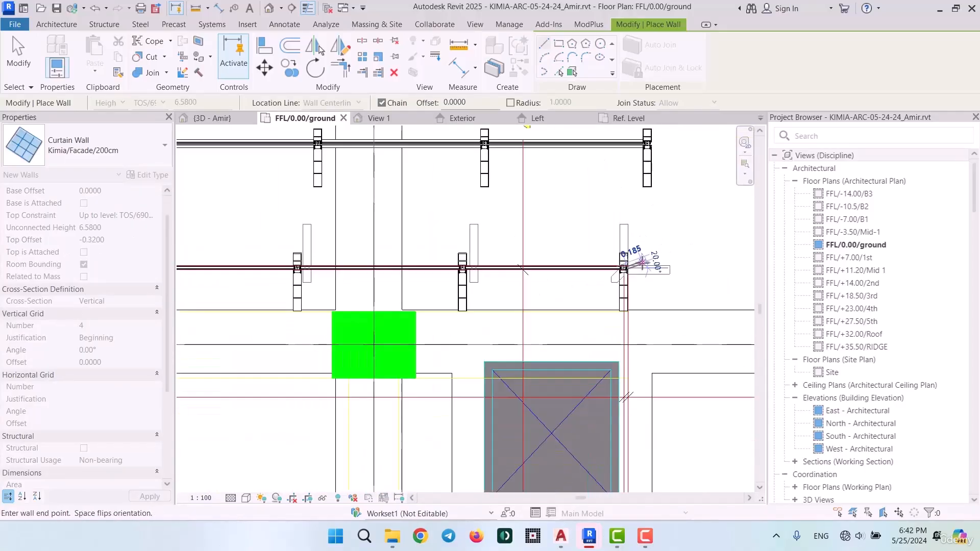
key("Escape")
key("Escape")
Set the new curtain wall's vertical grid justification to End and compare its mullions with those in the imported plan
scroll(586, 274, "up", 2)
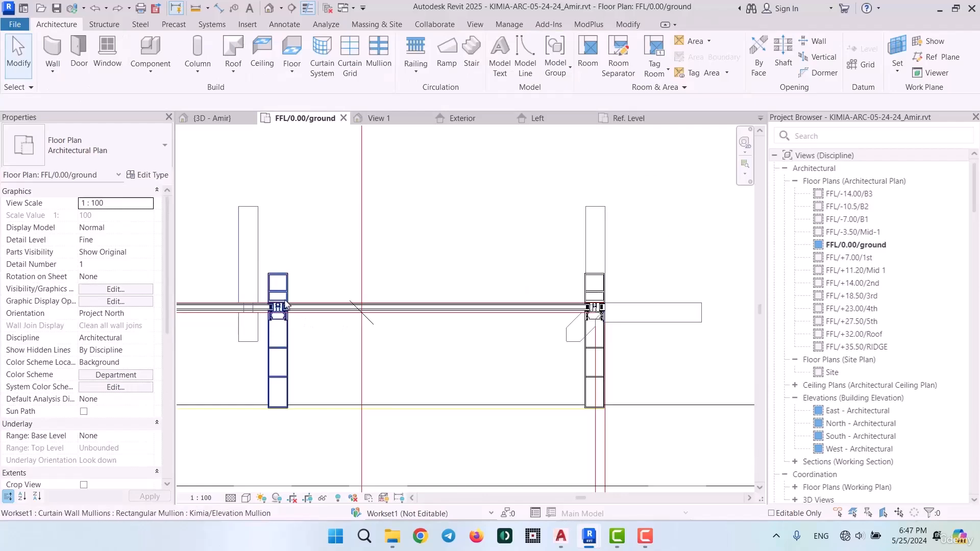
middle_click_drag(317, 282, 544, 289)
scroll(479, 284, "down", 3)
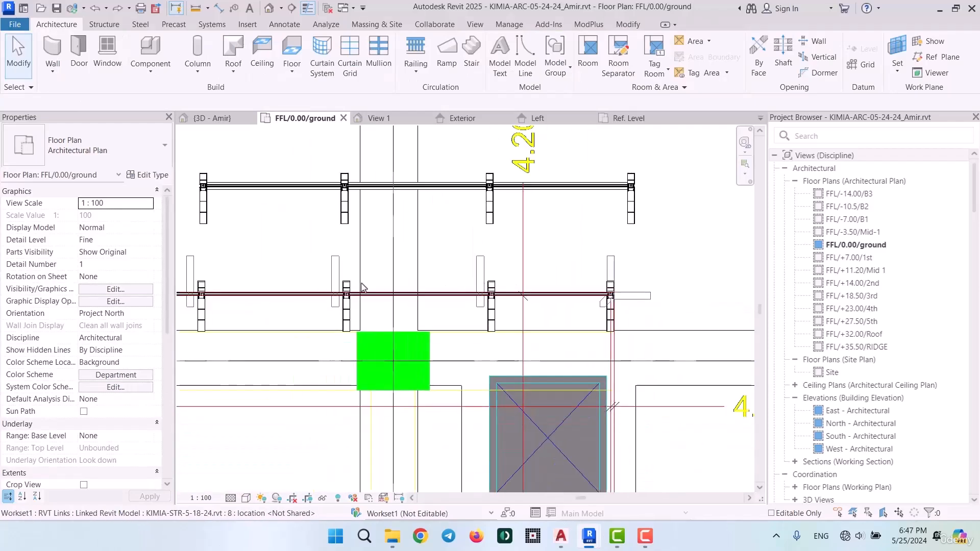
middle_click_drag(262, 296, 458, 310)
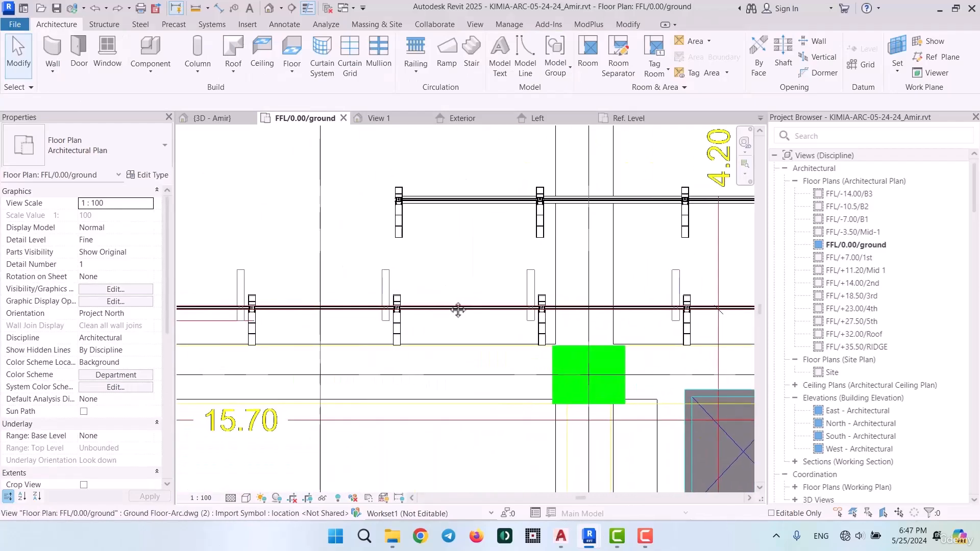
left_click(446, 309)
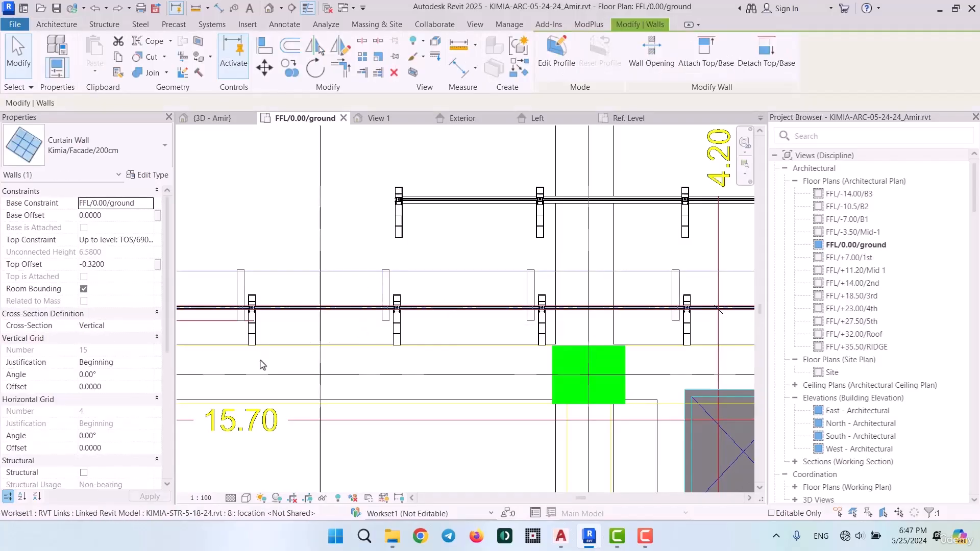
left_click(148, 363)
left_click(92, 385)
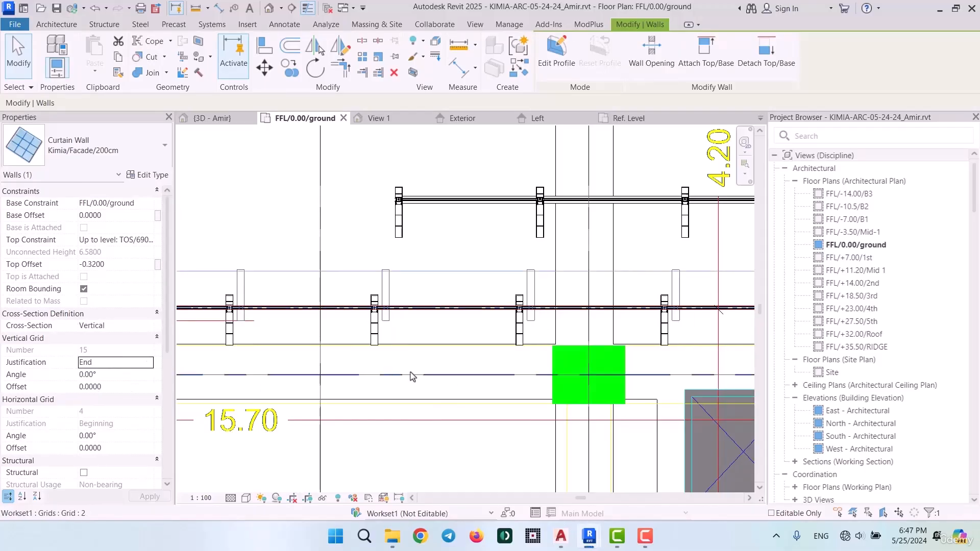
scroll(355, 317, "down", 3)
middle_click_drag(256, 332, 705, 326)
middle_click_drag(484, 327, 735, 307)
scroll(276, 262, "up", 3)
scroll(278, 265, "up", 1)
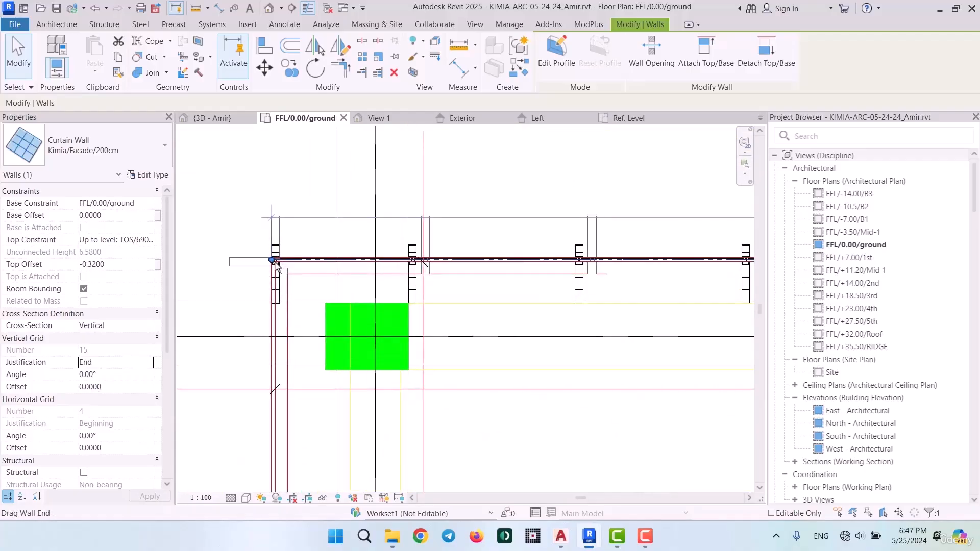
Set the facade curtain wall's vertical grid justification to Center and check the mullions against the imported plan
left_click(115, 362)
left_click(148, 362)
left_click(108, 399)
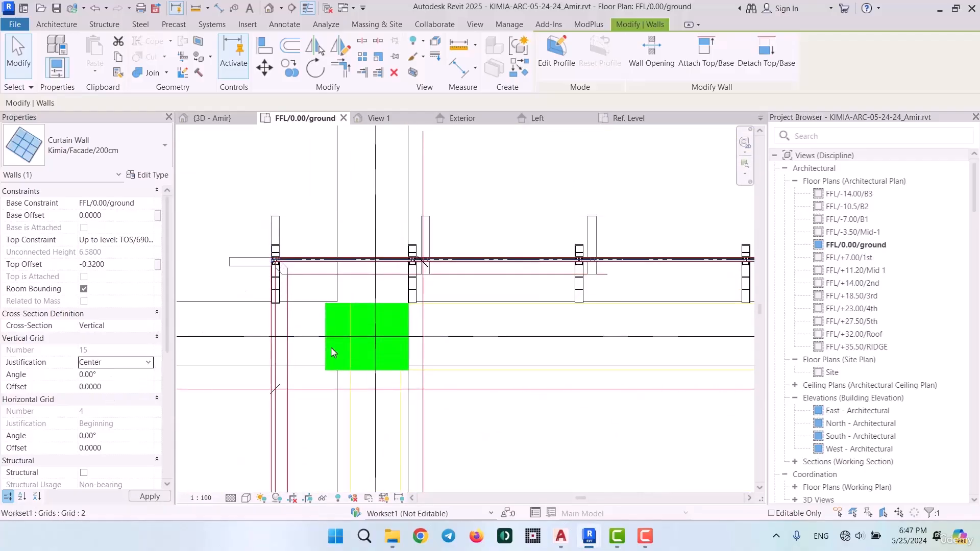
scroll(304, 243, "up", 3)
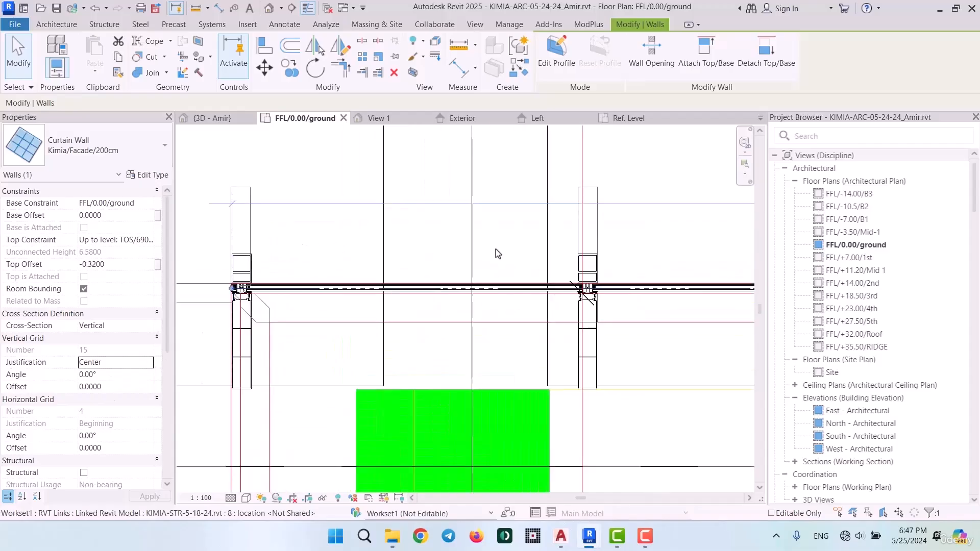
middle_click_drag(638, 255, 209, 298)
scroll(542, 305, "up", 6)
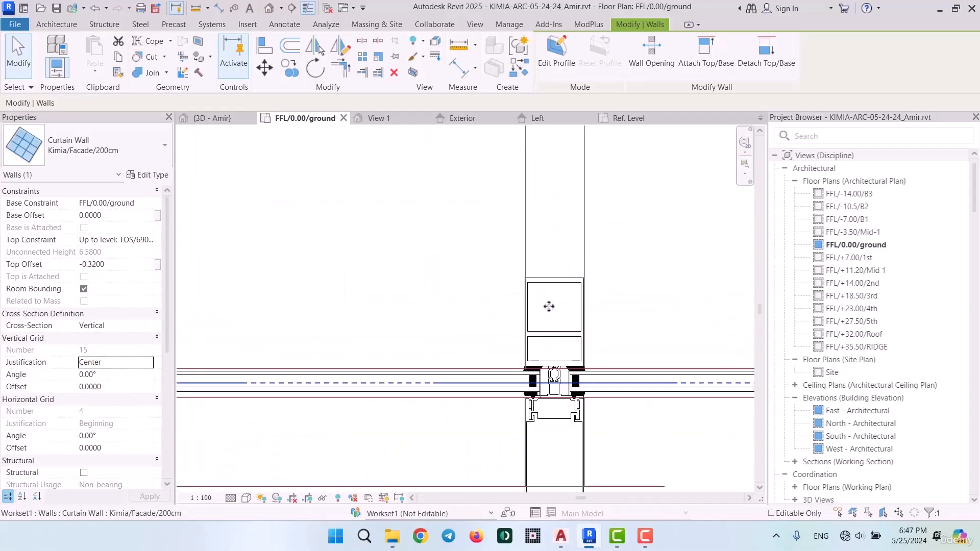
scroll(435, 262, "down", 7)
middle_click_drag(297, 280, 315, 320)
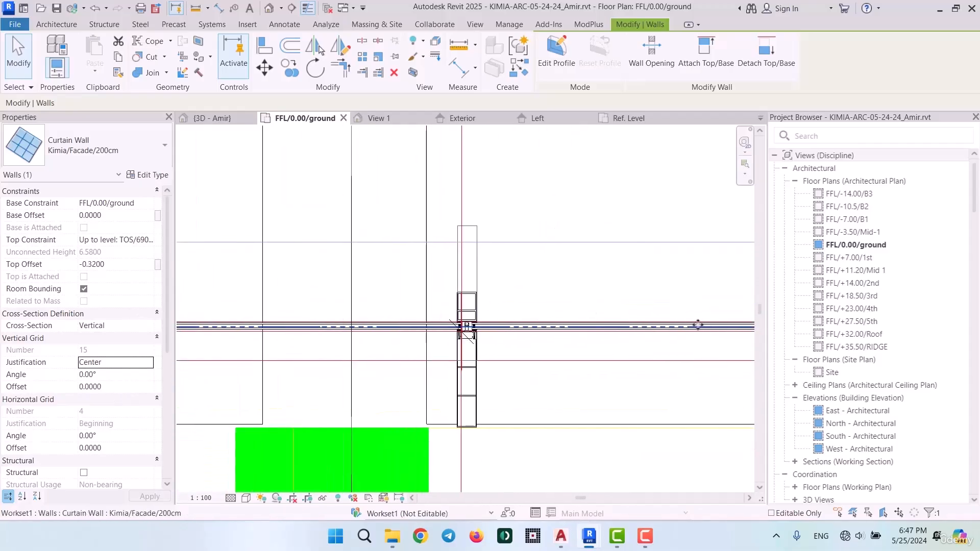
Try to adjust the curtain wall's end point at the facade's left corner
scroll(487, 312, "up", 8)
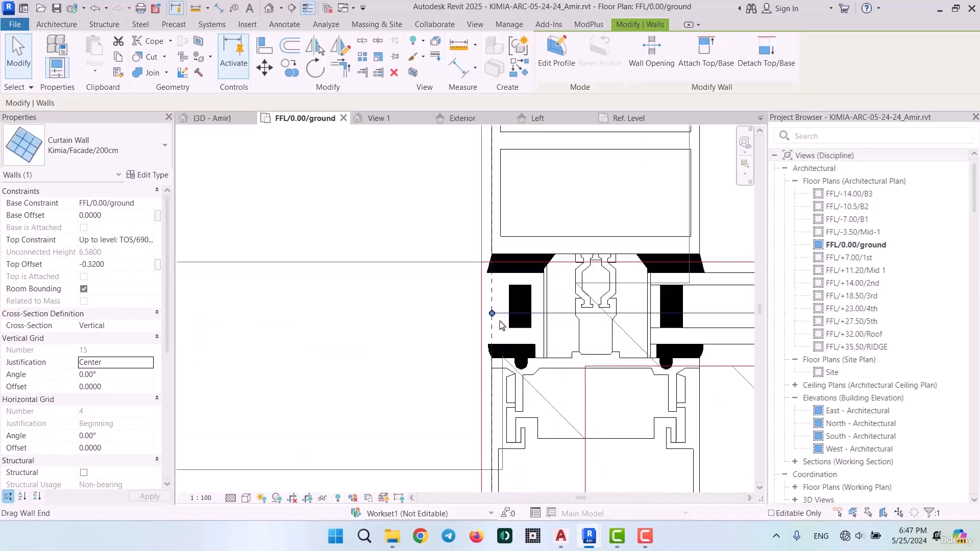
left_click_drag(487, 310, 493, 308)
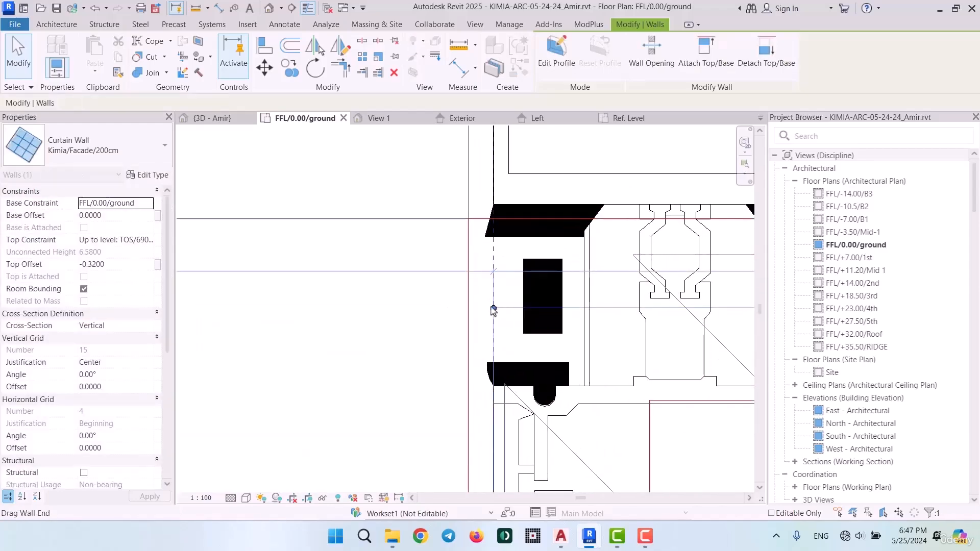
scroll(442, 300, "down", 5)
scroll(531, 291, "down", 5)
scroll(540, 321, "up", 8)
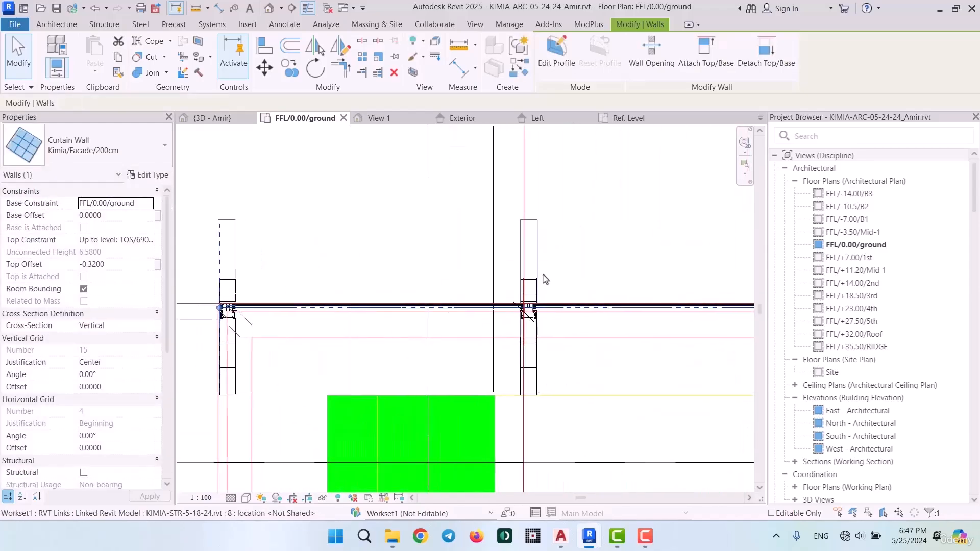
Examine how the curtain wall's mullions line up with the imported plan toward the facade's right corner, including the end mullion
scroll(524, 286, "down", 8)
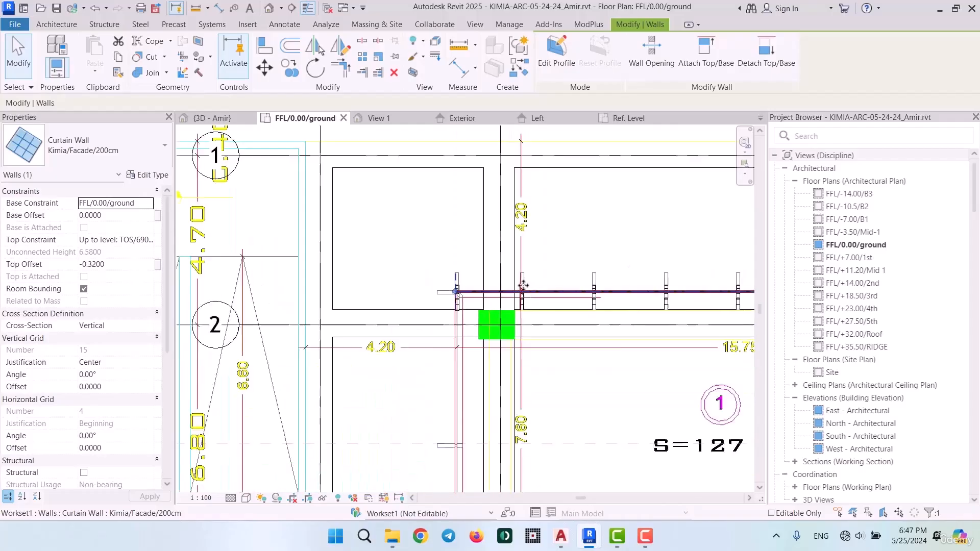
middle_click_drag(621, 315, 164, 309)
scroll(476, 284, "up", 3)
middle_click_drag(613, 329, 476, 326)
scroll(477, 277, "up", 6)
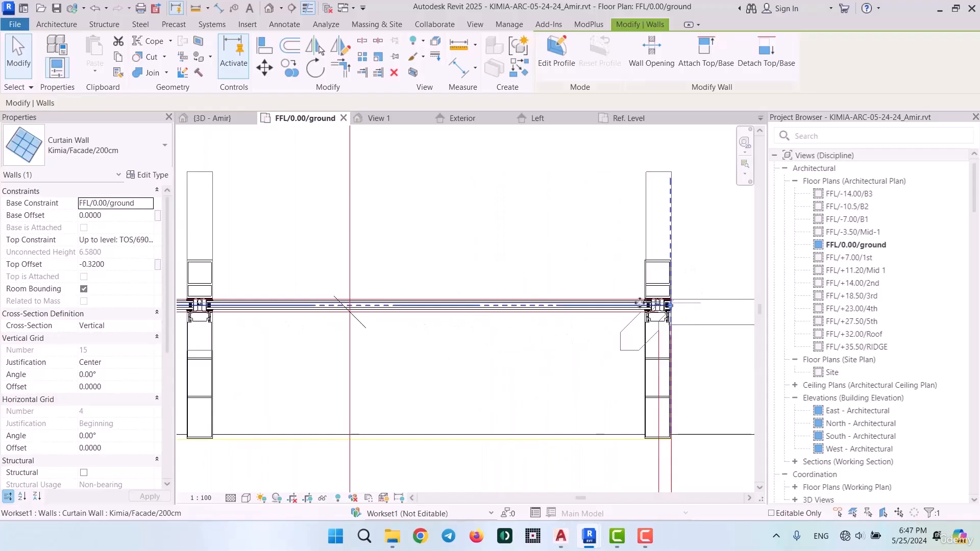
scroll(755, 272, "down", 4)
scroll(715, 270, "up", 2)
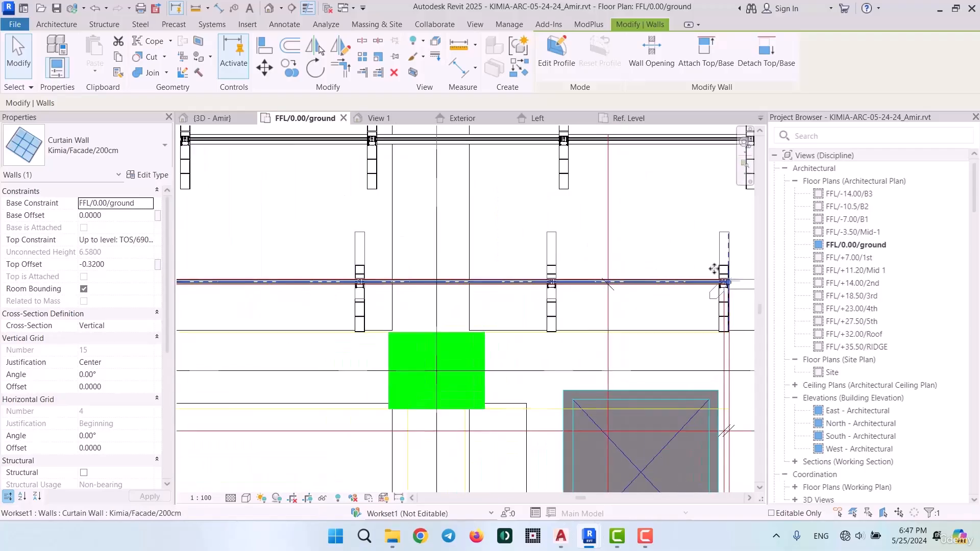
key("Escape")
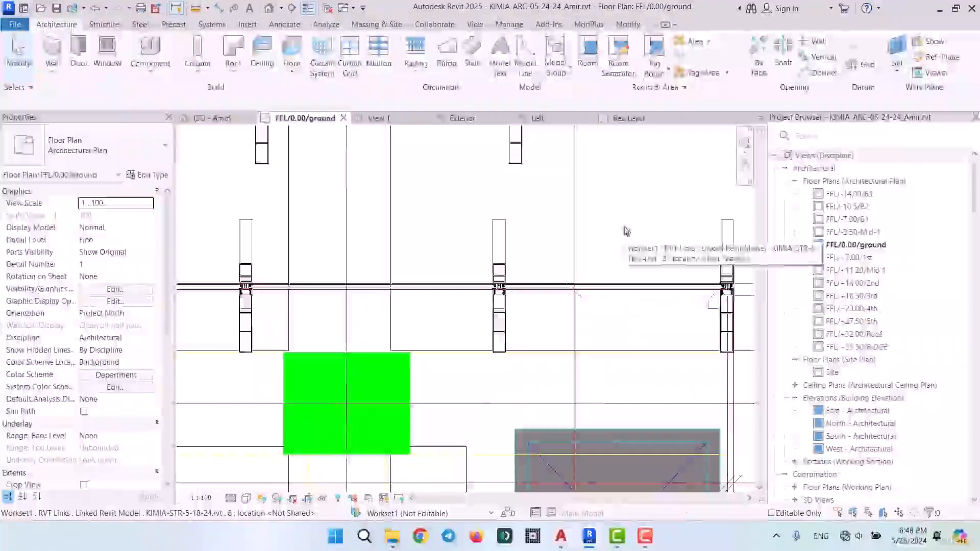
left_click(724, 319)
scroll(723, 314, "down", 4)
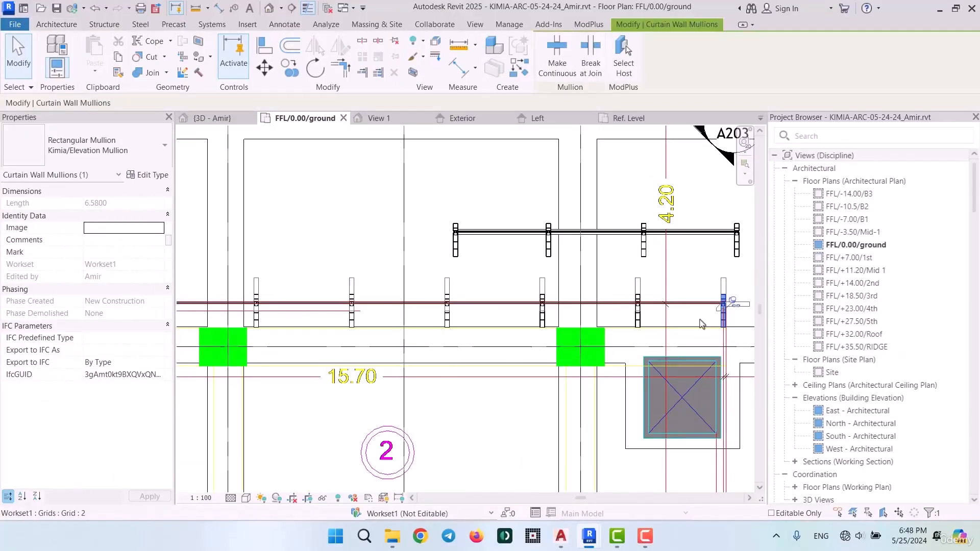
scroll(714, 296, "down", 5)
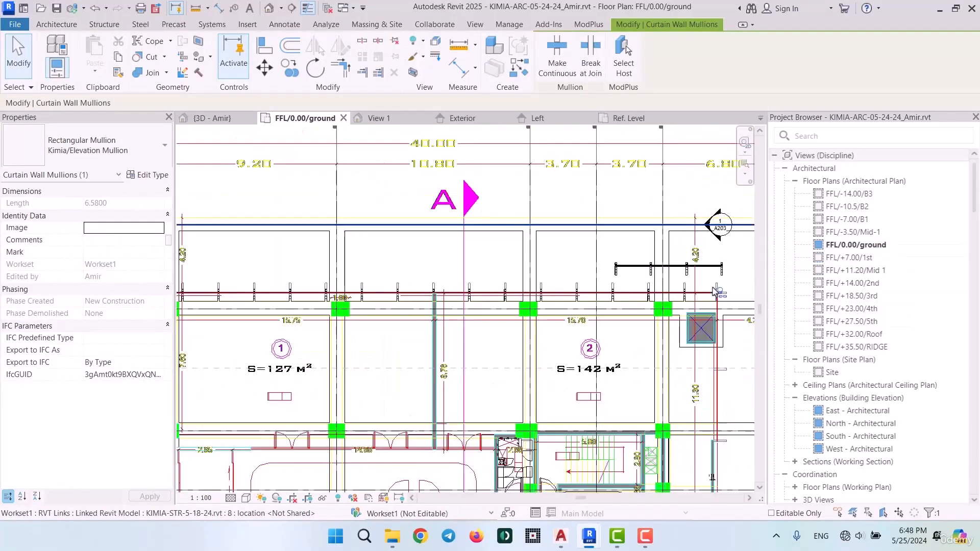
middle_click_drag(383, 271, 251, 325)
scroll(597, 276, "up", 7)
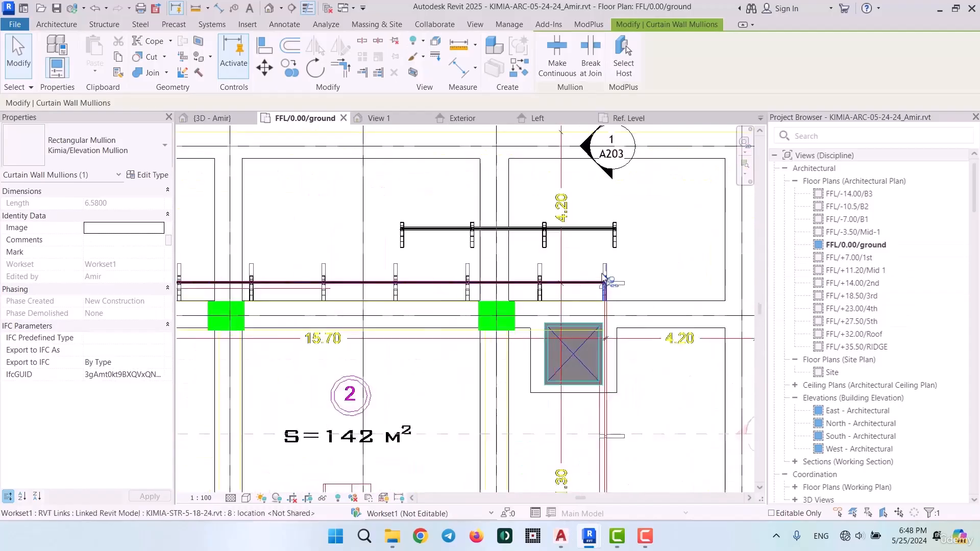
key("Escape")
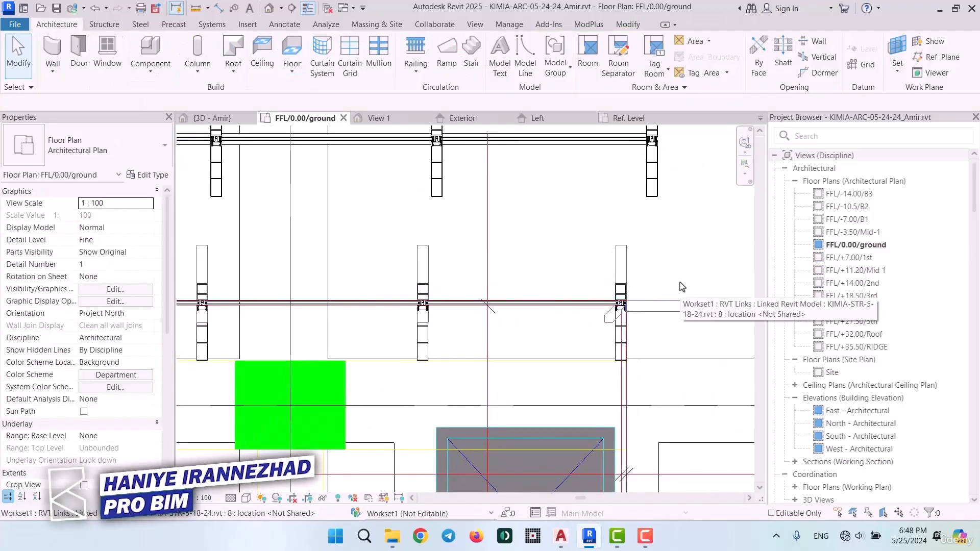
scroll(635, 245, "down", 8)
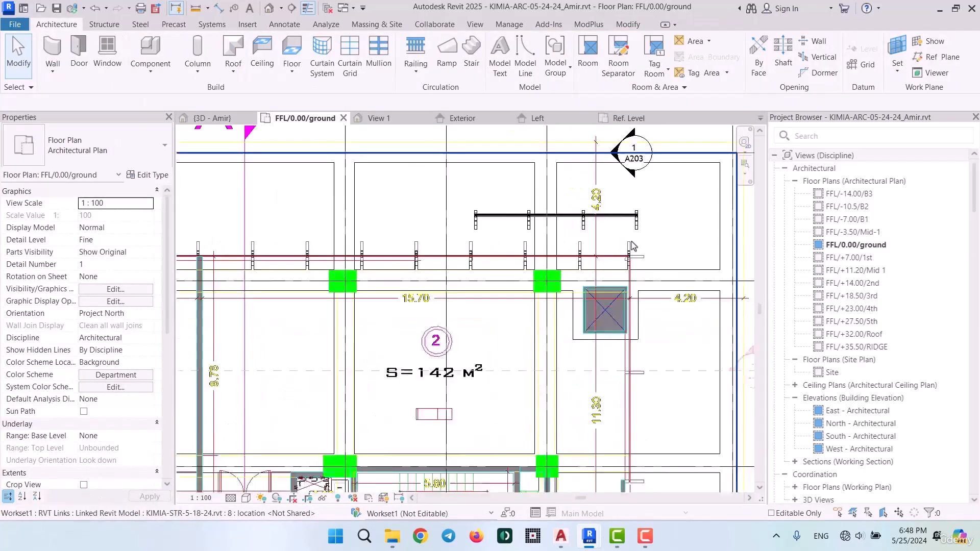